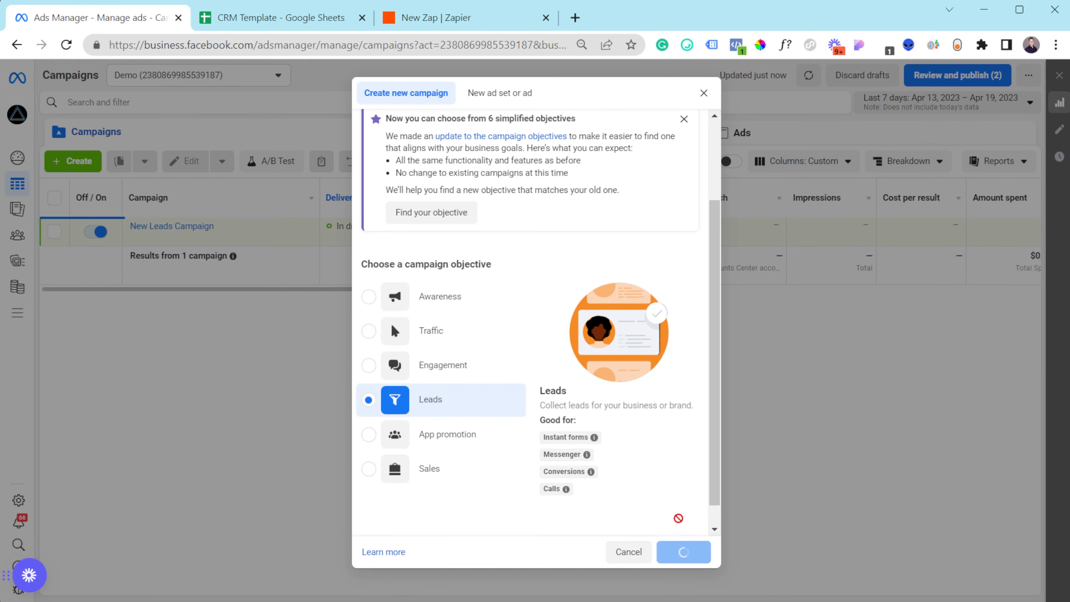
- Keep the Leads objective, declare no special ad categories, and continue to the ad set
{"action": "left_click", "coordinate": [684, 550]}
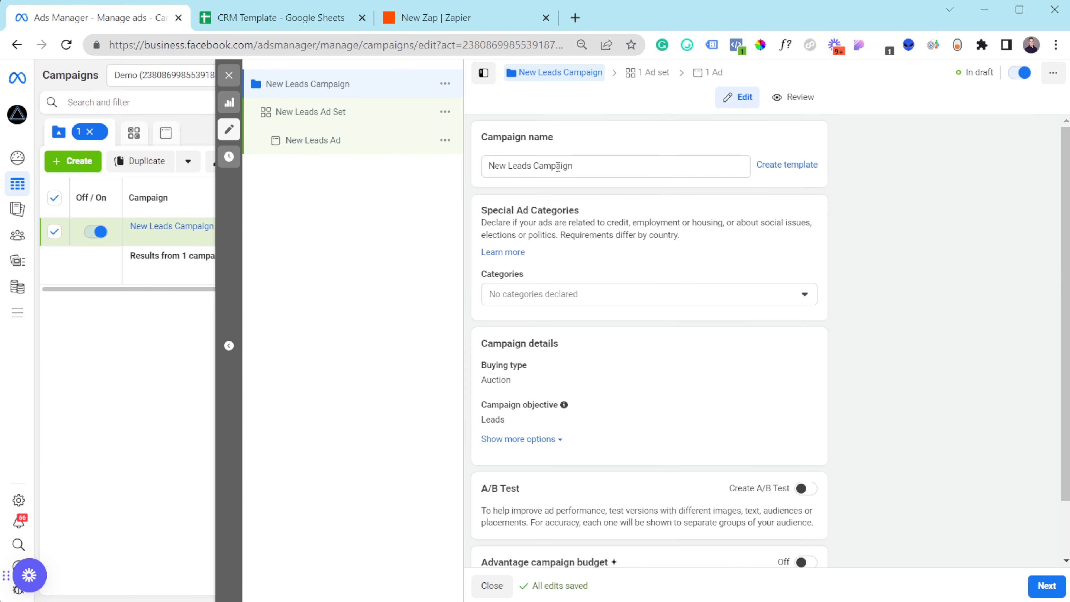
{"action": "left_click", "coordinate": [527, 293]}
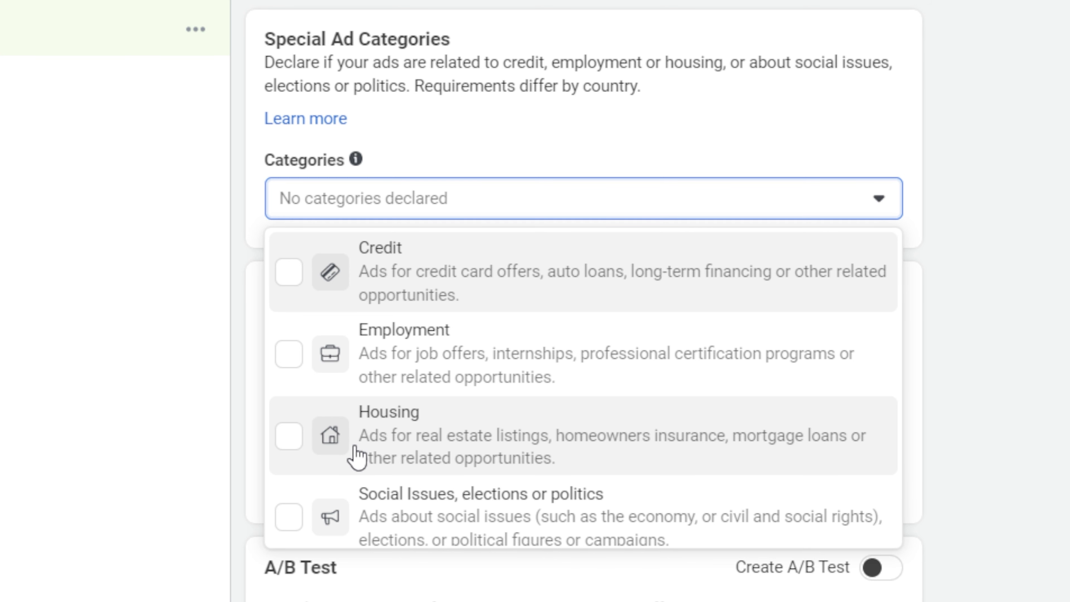
{"action": "left_click", "coordinate": [960, 374]}
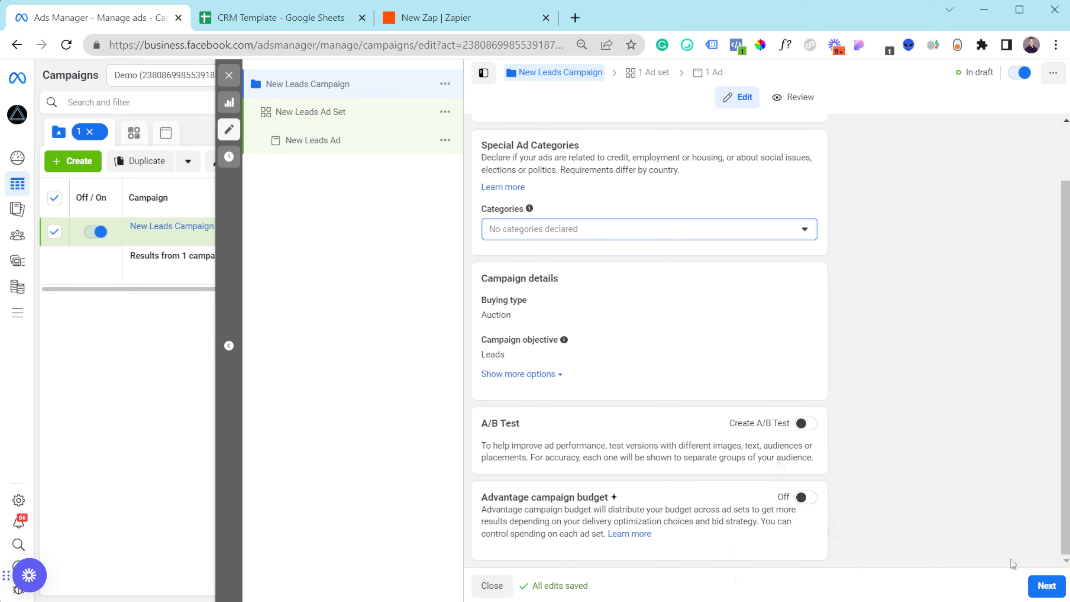
{"action": "left_click", "coordinate": [1051, 589]}
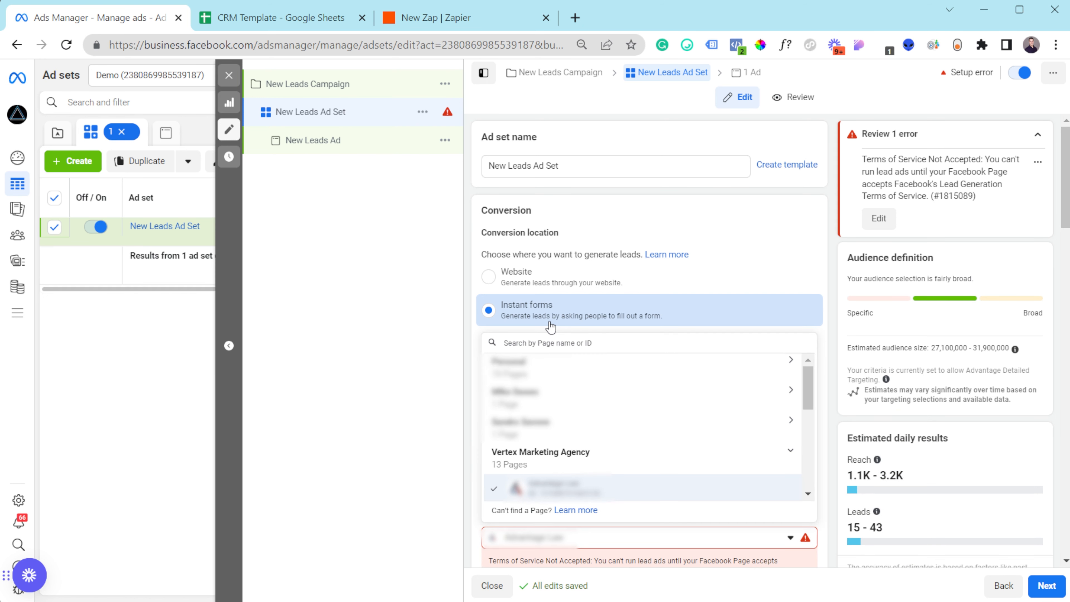
- Choose Vertex Marketing Agency as the ad set's Facebook Page
{"action": "type", "text": "verte"}
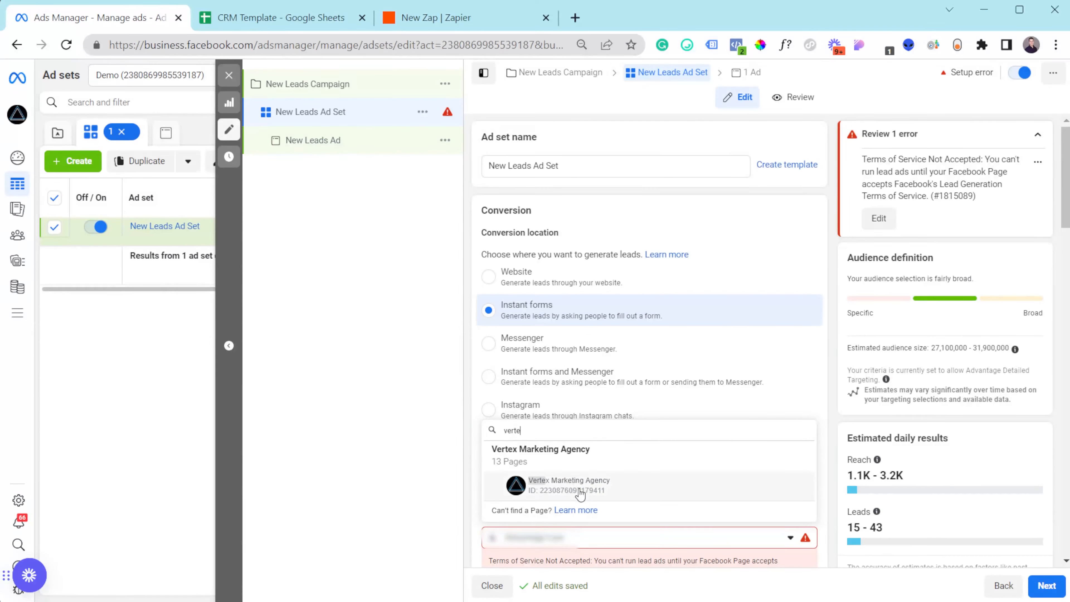
{"action": "left_click", "coordinate": [566, 480]}
{"action": "scroll", "coordinate": [611, 398], "scroll_direction": "down", "scroll_amount": 6}
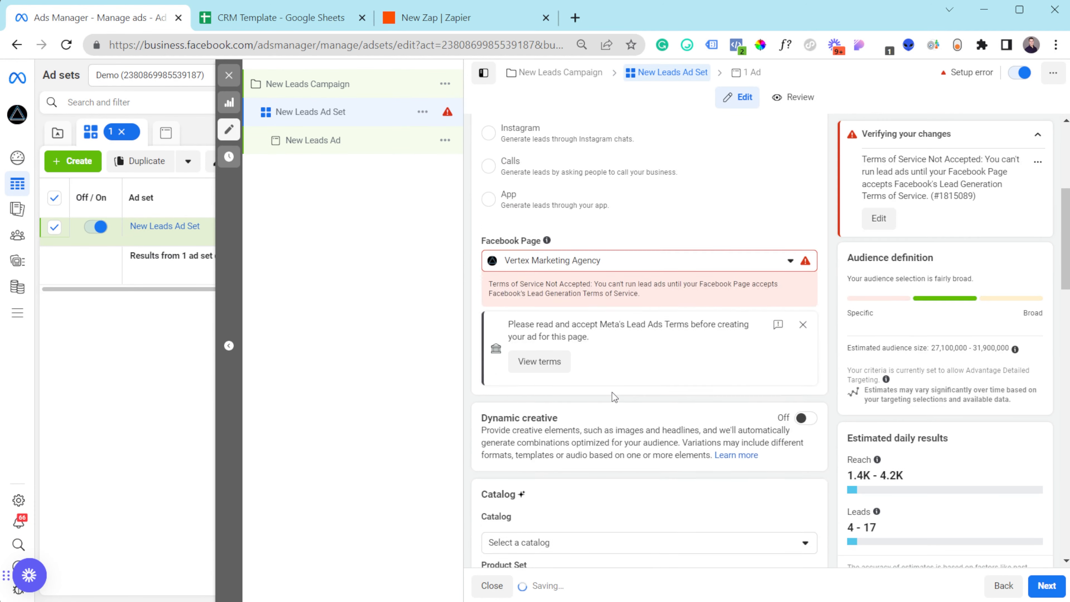
{"action": "scroll", "coordinate": [626, 356], "scroll_direction": "down", "scroll_amount": 4}
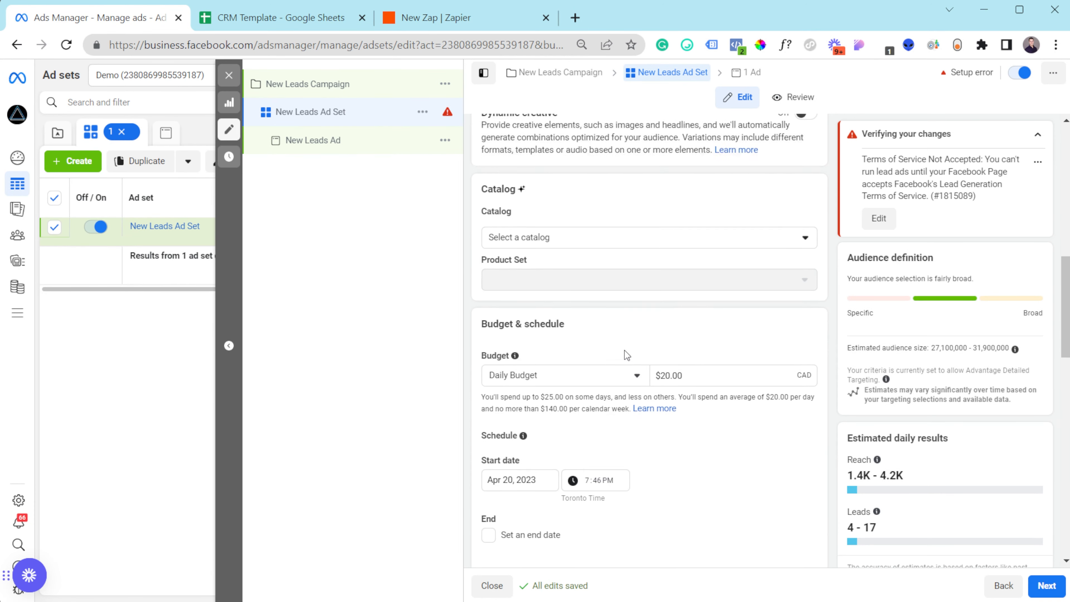
- Change the daily budget from $20.00 to $100.00 CAD
{"action": "left_click", "coordinate": [679, 309]}
{"action": "key", "text": "ctrl+a"}
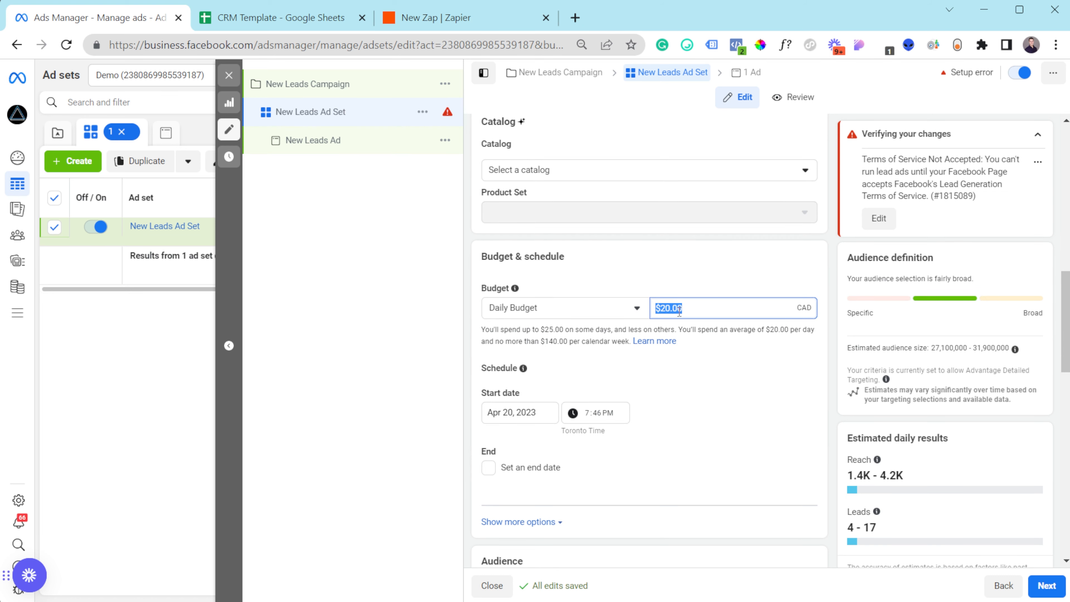
{"action": "type", "text": "100"}
{"action": "left_click", "coordinate": [685, 287]}
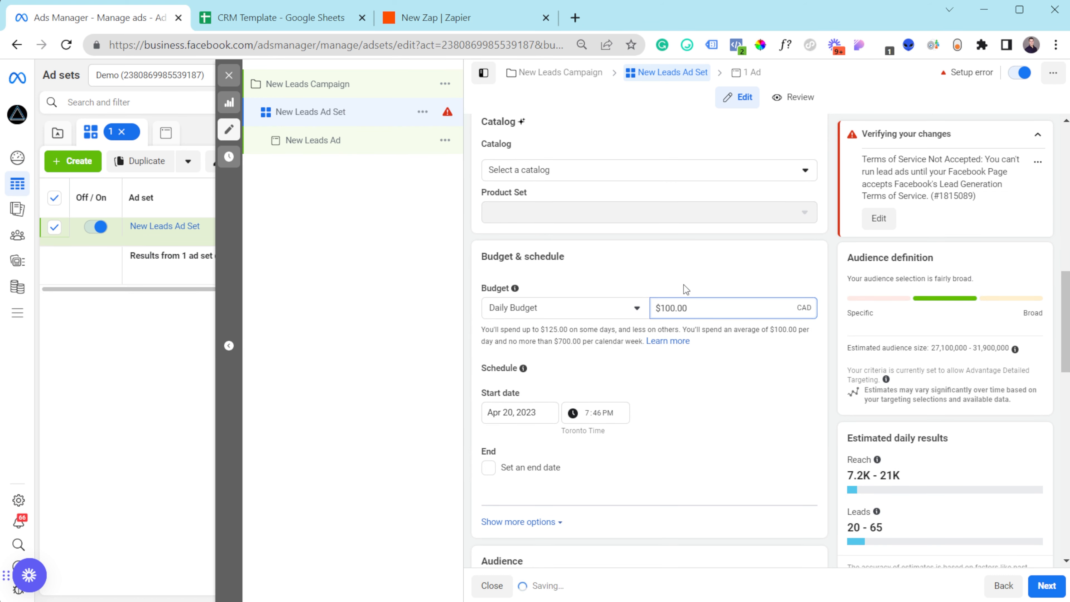
{"action": "scroll", "coordinate": [600, 375], "scroll_direction": "down", "scroll_amount": 1}
{"action": "scroll", "coordinate": [601, 379], "scroll_direction": "down", "scroll_amount": 5}
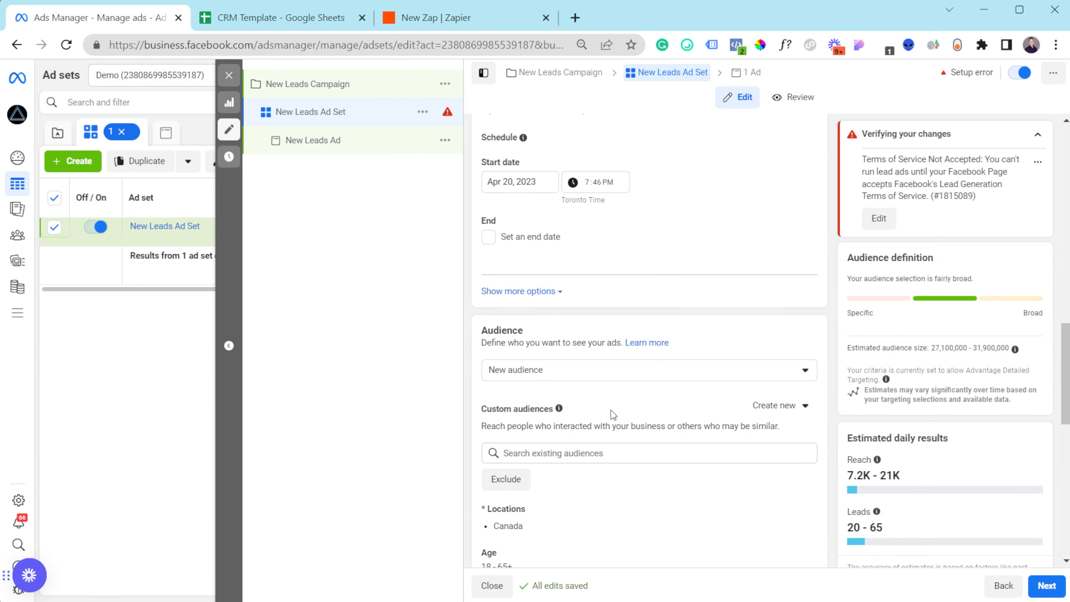
{"action": "scroll", "coordinate": [725, 435], "scroll_direction": "down", "scroll_amount": 2}
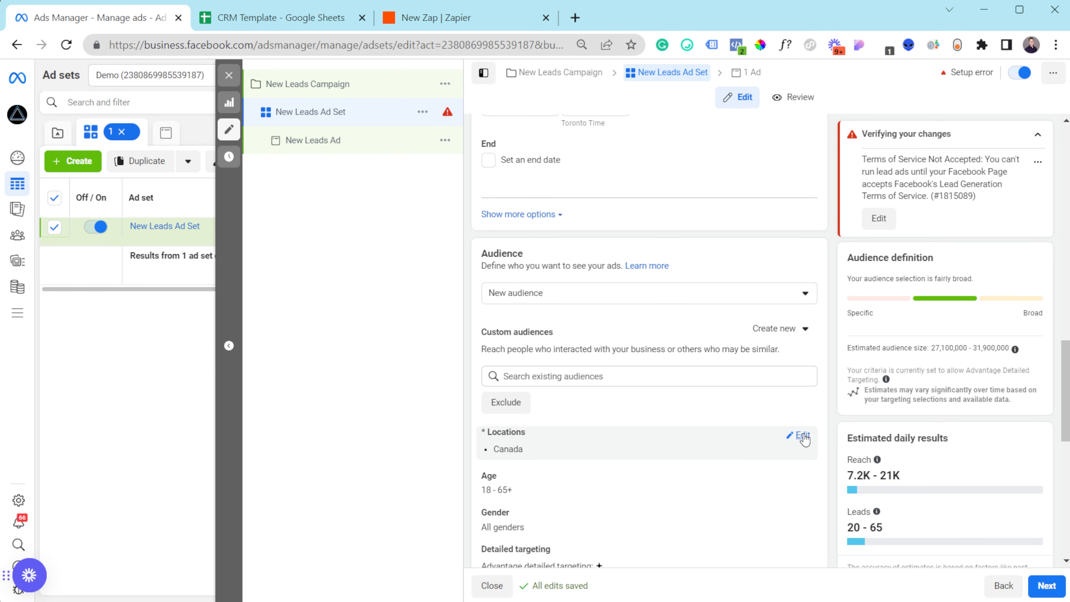
- Replace Canada with New York, New York City +25 mi as the audience location
{"action": "scroll", "coordinate": [722, 387], "scroll_direction": "down", "scroll_amount": 2}
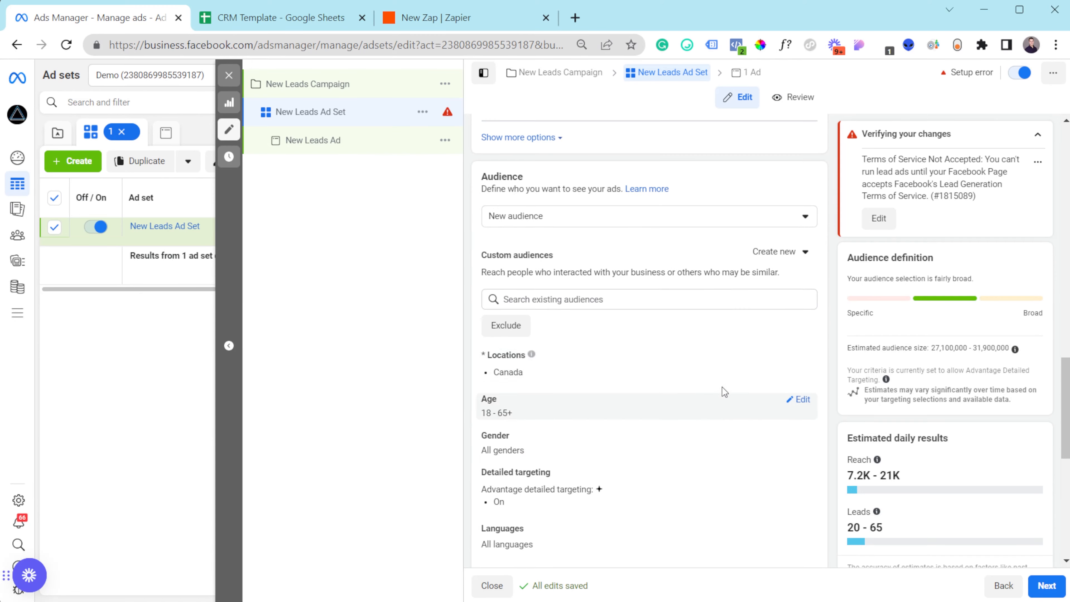
{"action": "left_click", "coordinate": [802, 361]}
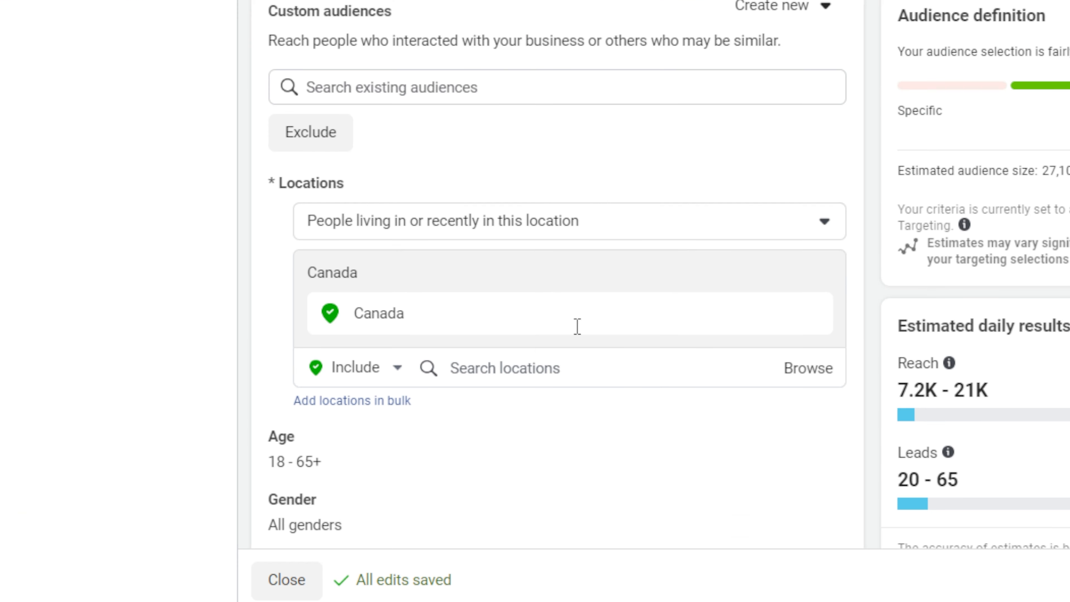
{"action": "left_click", "coordinate": [812, 314]}
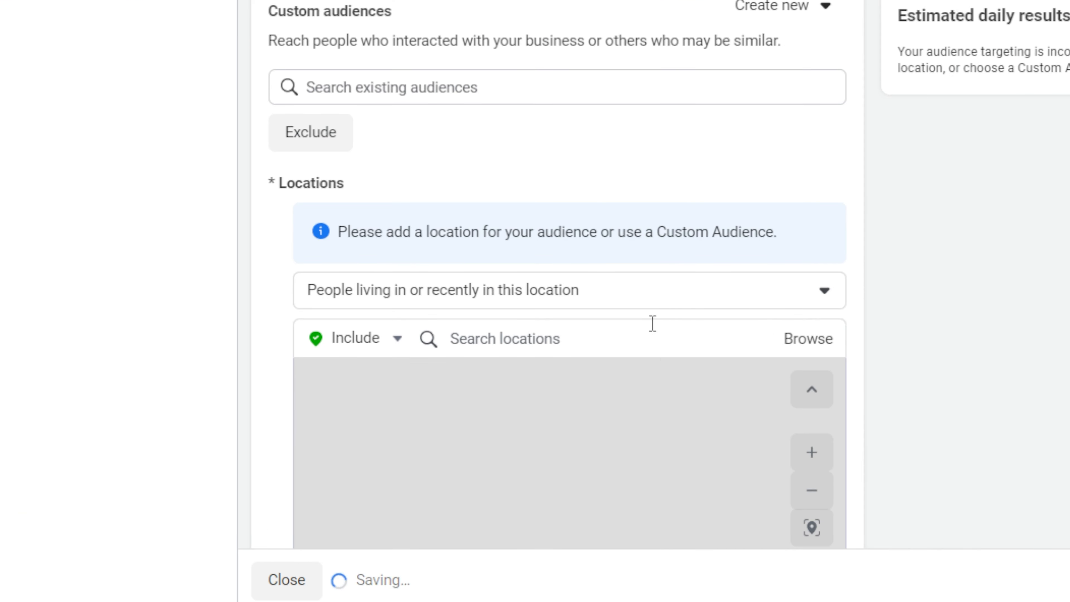
{"action": "left_click", "coordinate": [652, 295]}
{"action": "left_click", "coordinate": [652, 299]}
{"action": "left_click", "coordinate": [584, 345]}
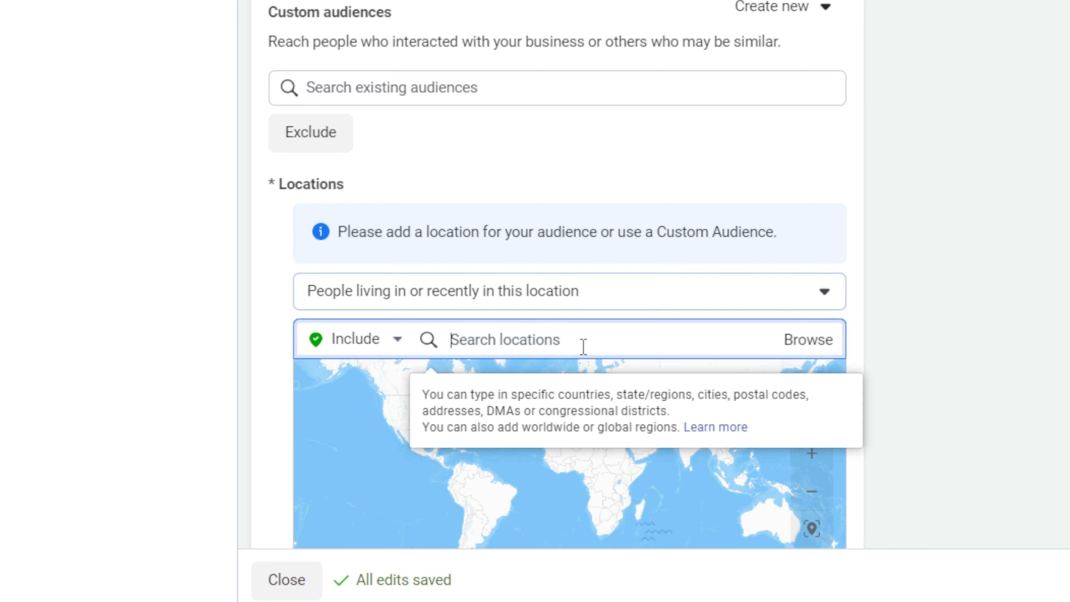
{"action": "type", "text": "new york"}
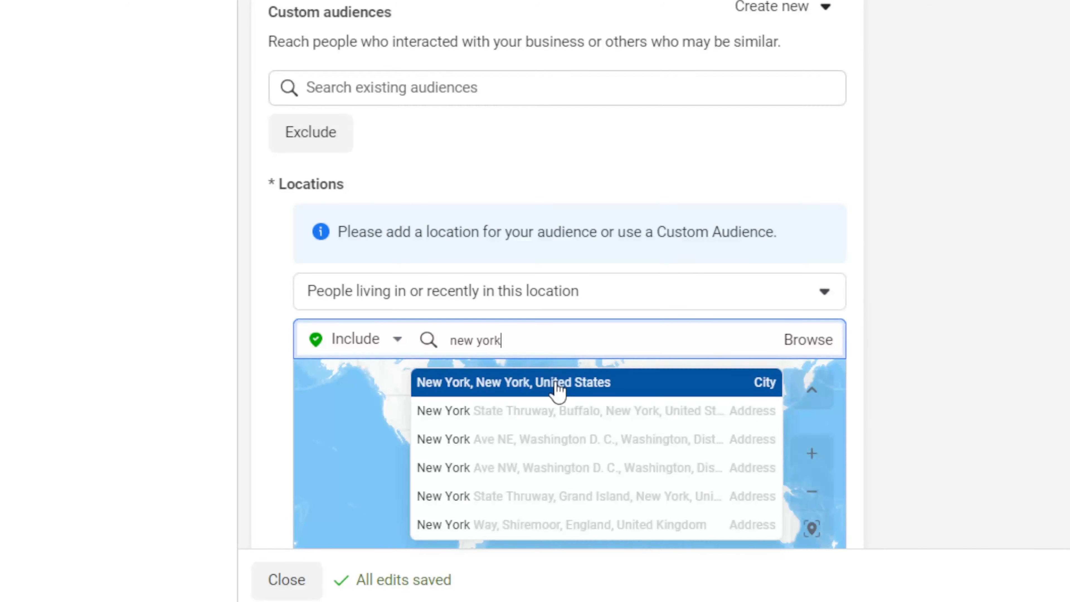
{"action": "left_click", "coordinate": [558, 390]}
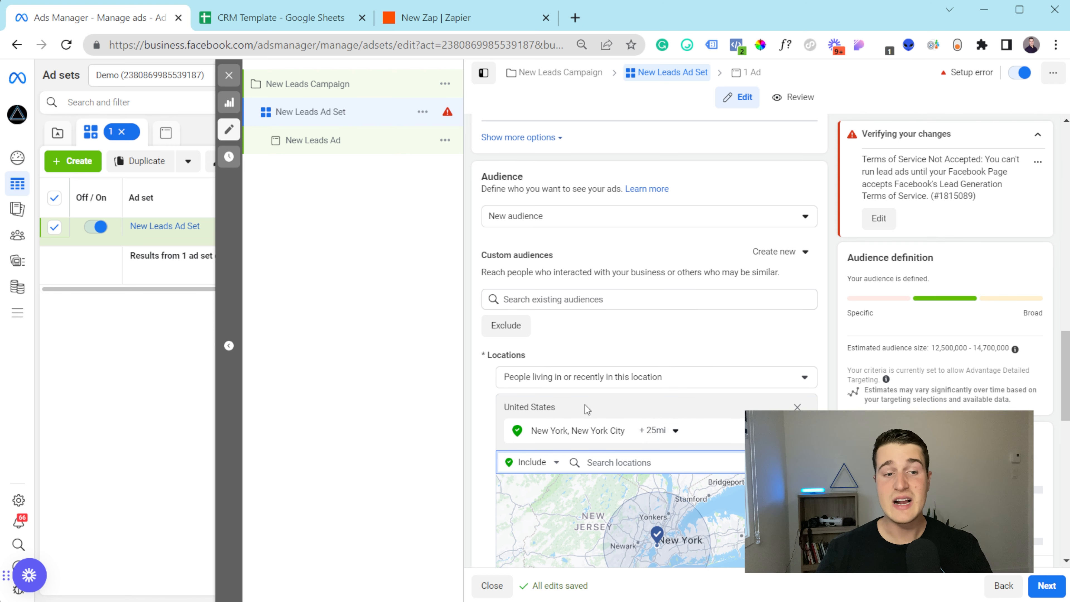
- Review the remaining ad set settings and proceed to the New Leads Ad
{"action": "left_click", "coordinate": [474, 415]}
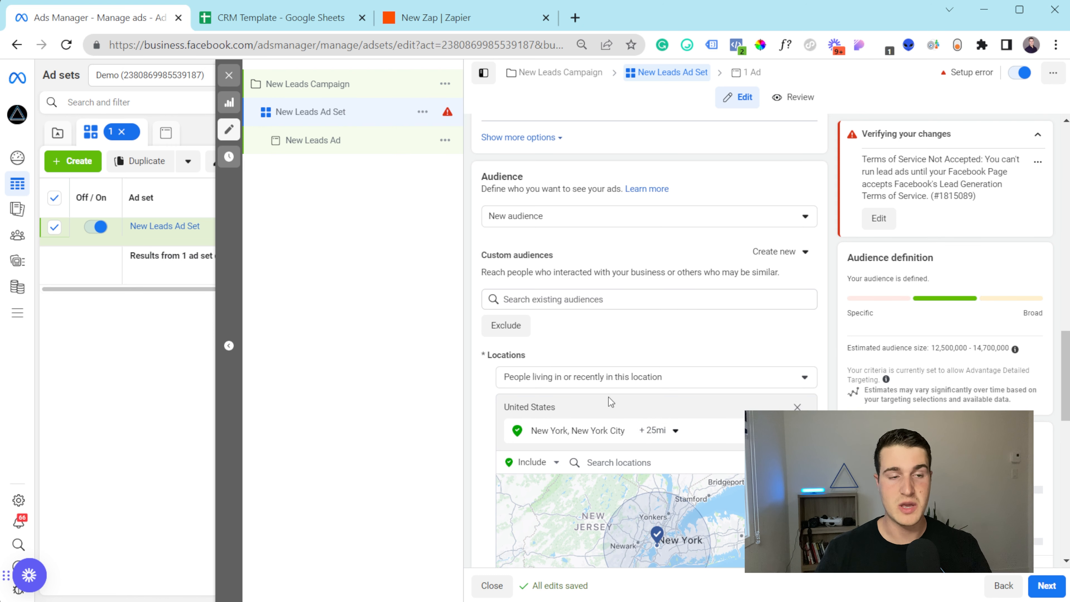
{"action": "scroll", "coordinate": [556, 377], "scroll_direction": "down", "scroll_amount": 4}
{"action": "scroll", "coordinate": [505, 453], "scroll_direction": "down", "scroll_amount": 2}
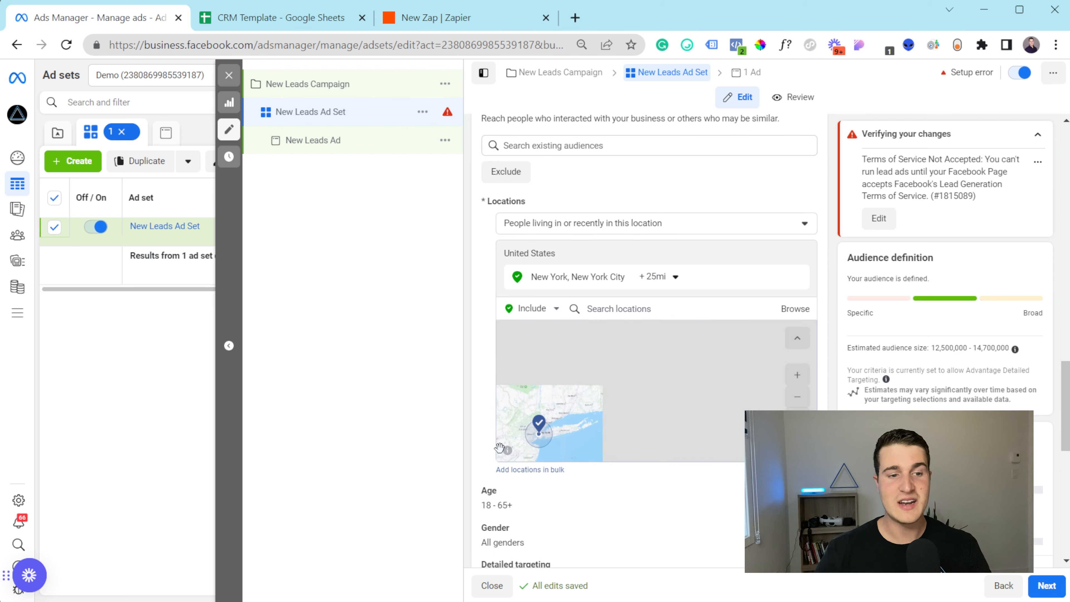
{"action": "scroll", "coordinate": [502, 514], "scroll_direction": "down", "scroll_amount": 2}
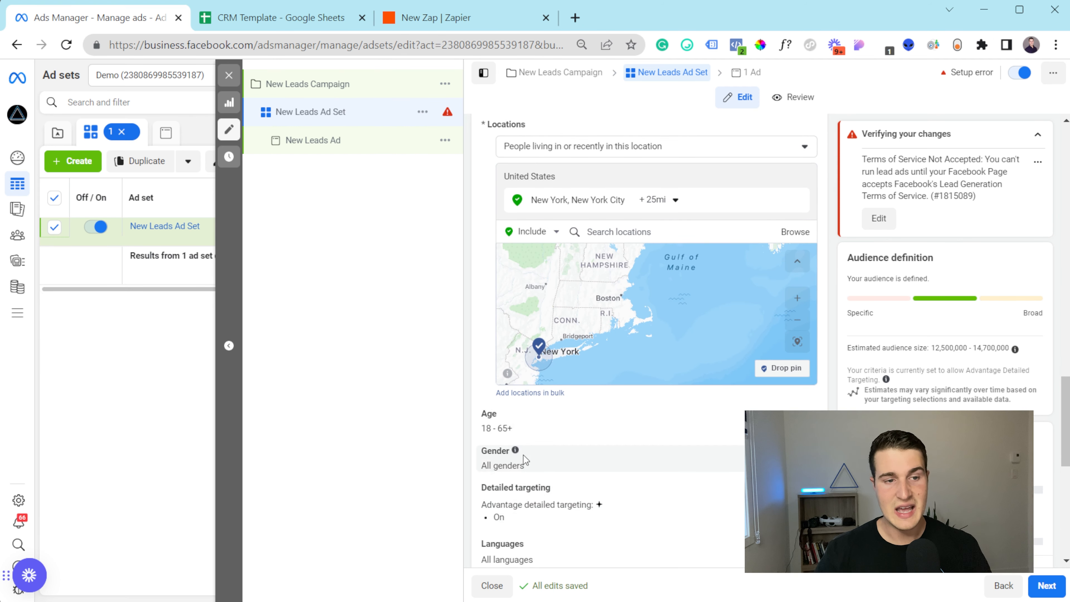
{"action": "scroll", "coordinate": [546, 471], "scroll_direction": "down", "scroll_amount": 4}
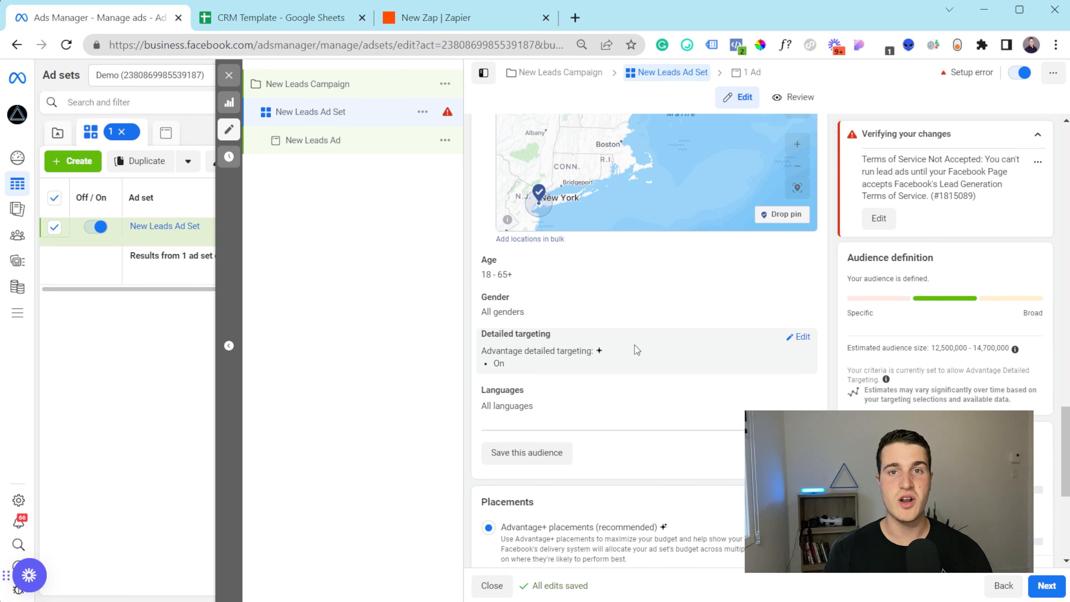
{"action": "scroll", "coordinate": [635, 345], "scroll_direction": "down", "scroll_amount": 5}
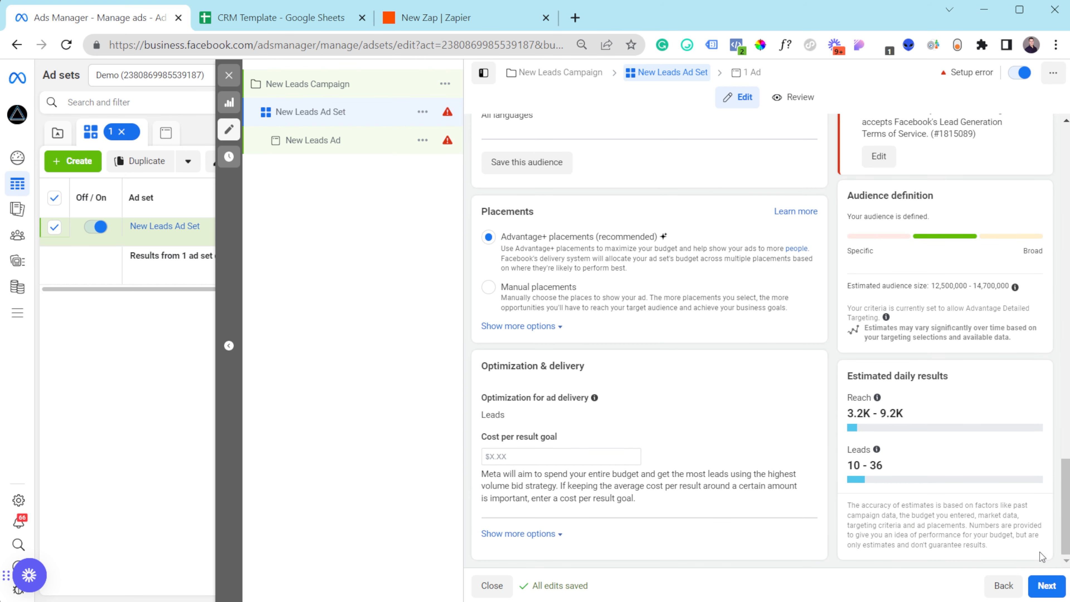
{"action": "left_click", "coordinate": [1044, 585]}
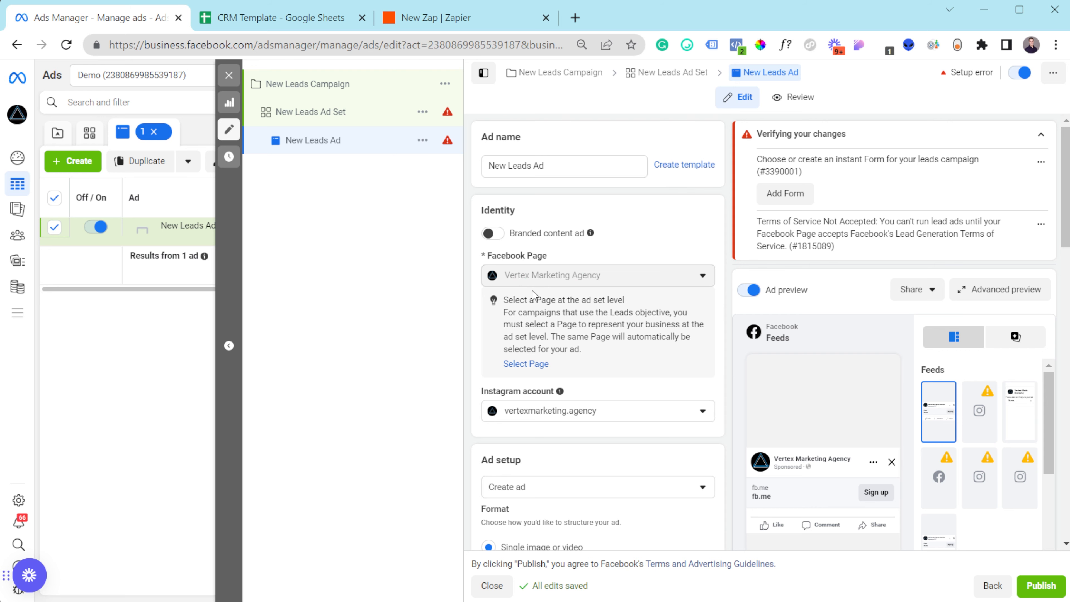
- Write primary text 'fdefwf', headline 'efwefwef' and description 'fdwef' for the ad, adding no media
{"action": "scroll", "coordinate": [549, 287], "scroll_direction": "down", "scroll_amount": 2}
{"action": "scroll", "coordinate": [557, 337], "scroll_direction": "down", "scroll_amount": 6}
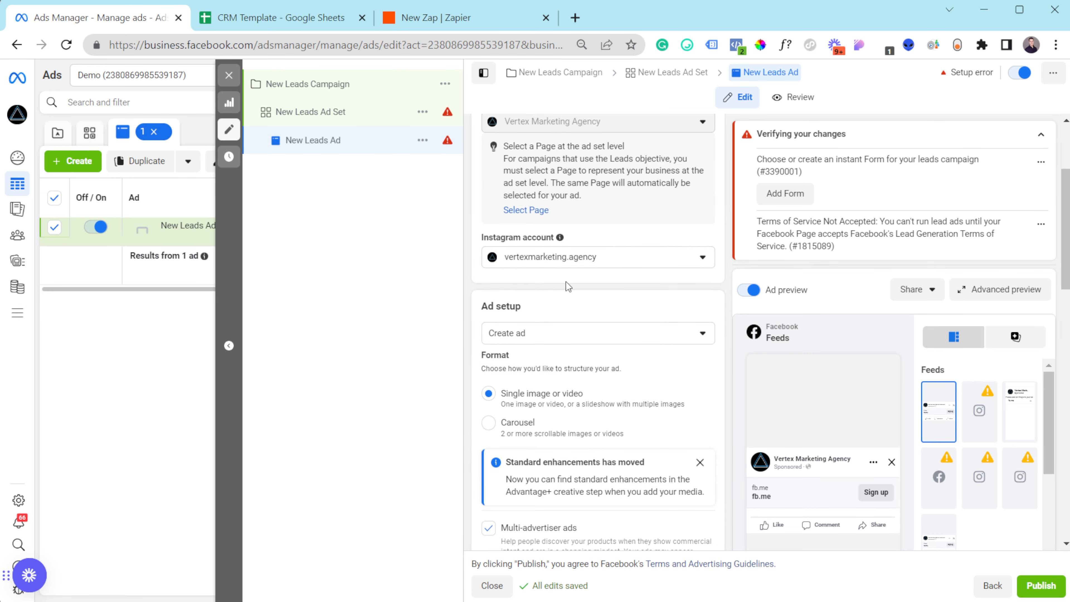
{"action": "scroll", "coordinate": [567, 286], "scroll_direction": "down", "scroll_amount": 7}
{"action": "left_click", "coordinate": [517, 245]}
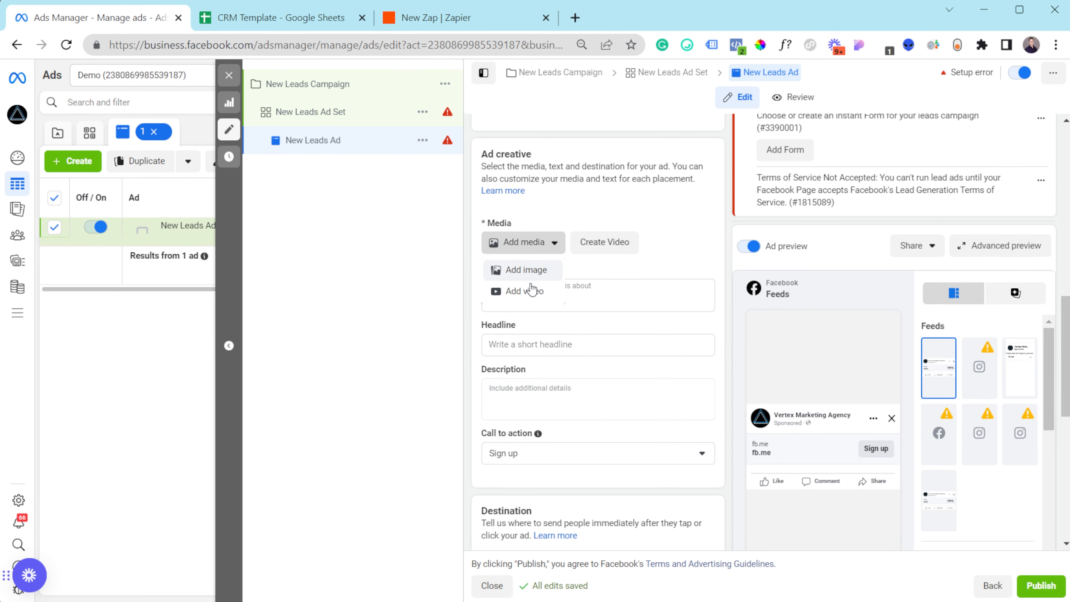
{"action": "left_click", "coordinate": [661, 254]}
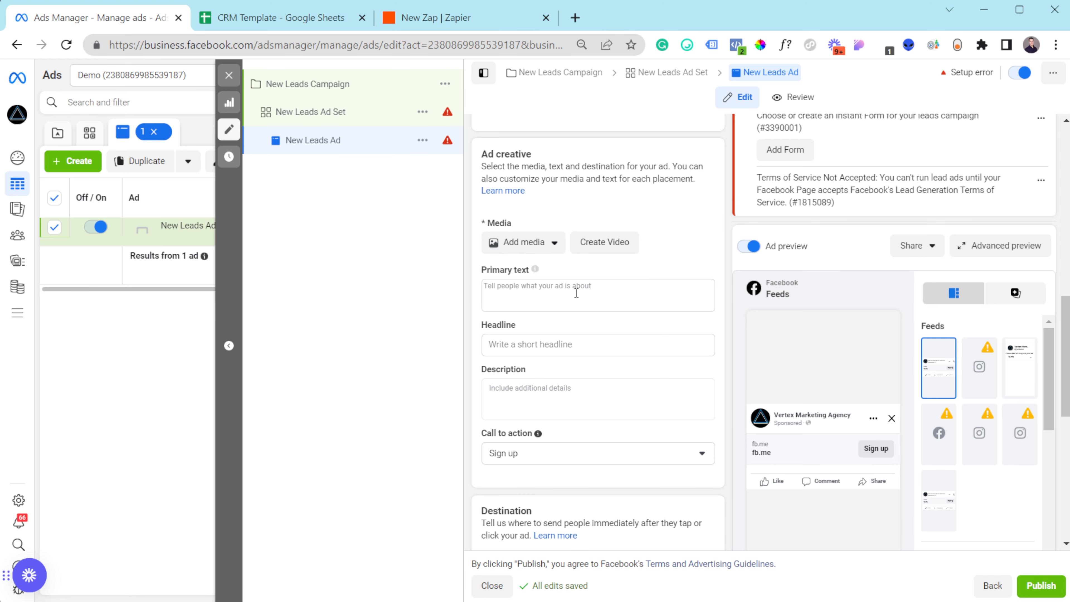
{"action": "left_click", "coordinate": [565, 296]}
{"action": "type", "text": "fdefwf"}
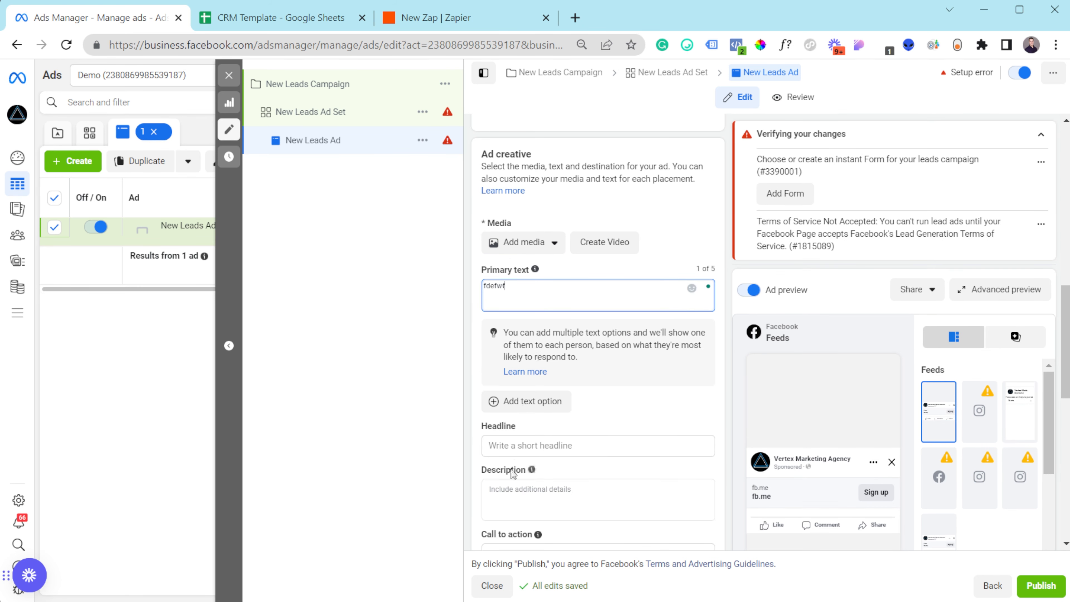
{"action": "left_click", "coordinate": [535, 445]}
{"action": "type", "text": "efwefwef"}
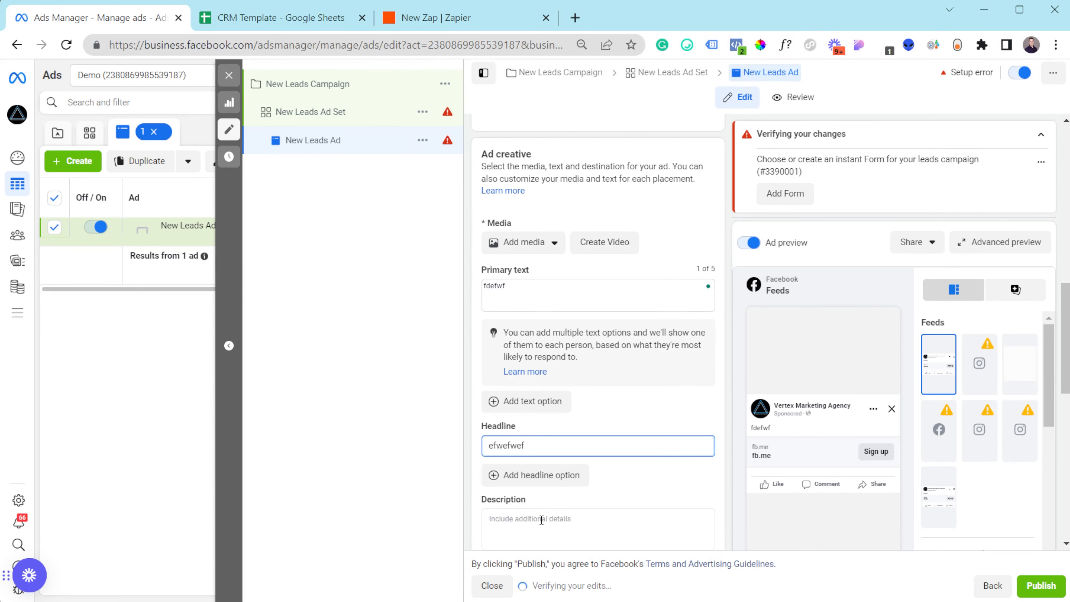
{"action": "left_click", "coordinate": [550, 510]}
{"action": "type", "text": "fdwef"}
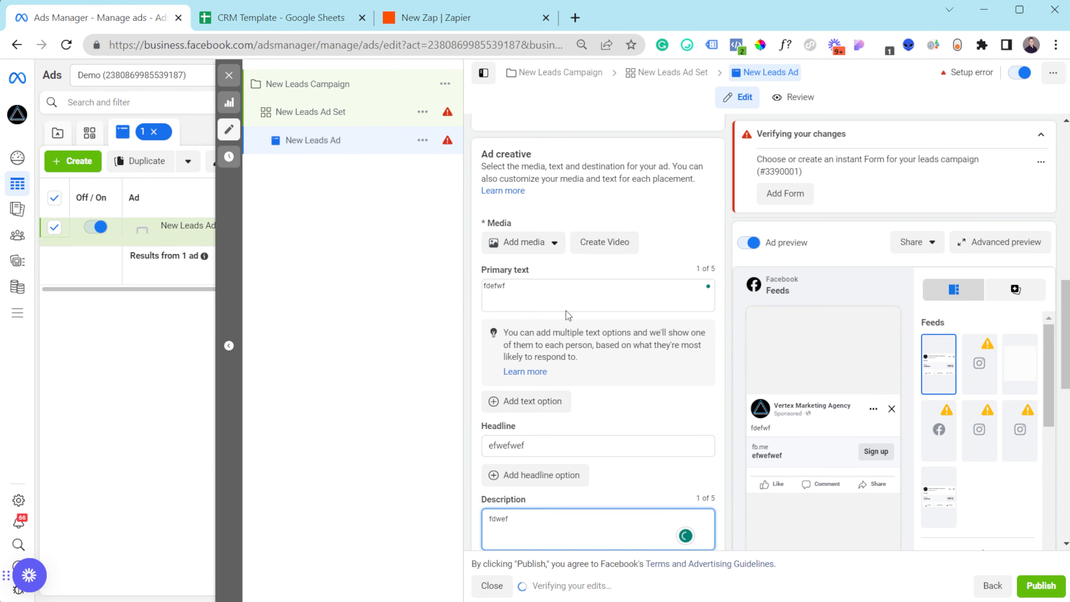
- Add a second primary text option reading 'wdwed'
{"action": "left_click", "coordinate": [562, 292]}
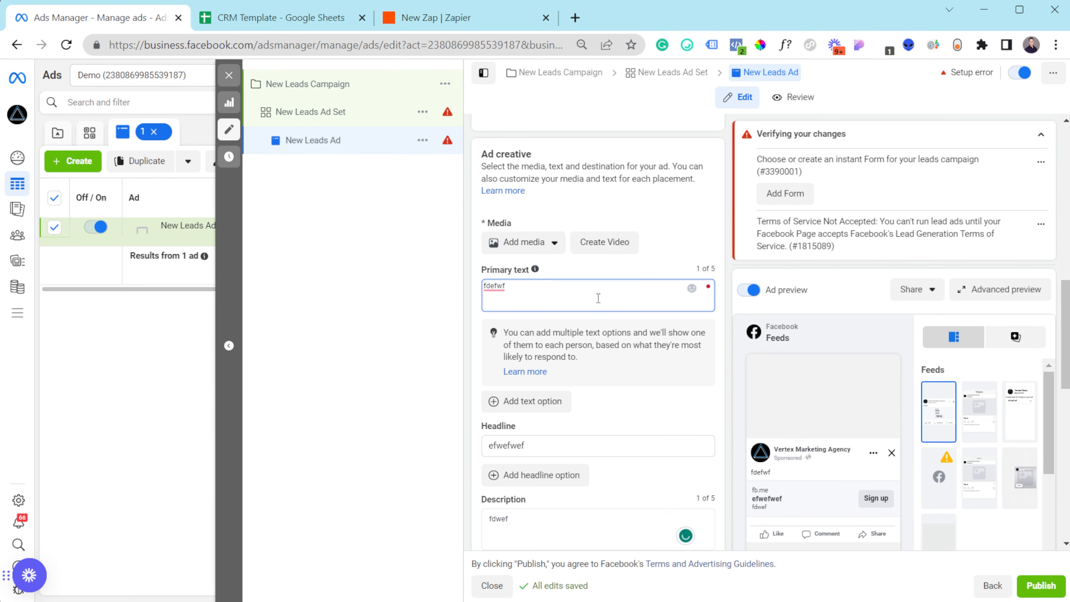
{"action": "left_click", "coordinate": [521, 401]}
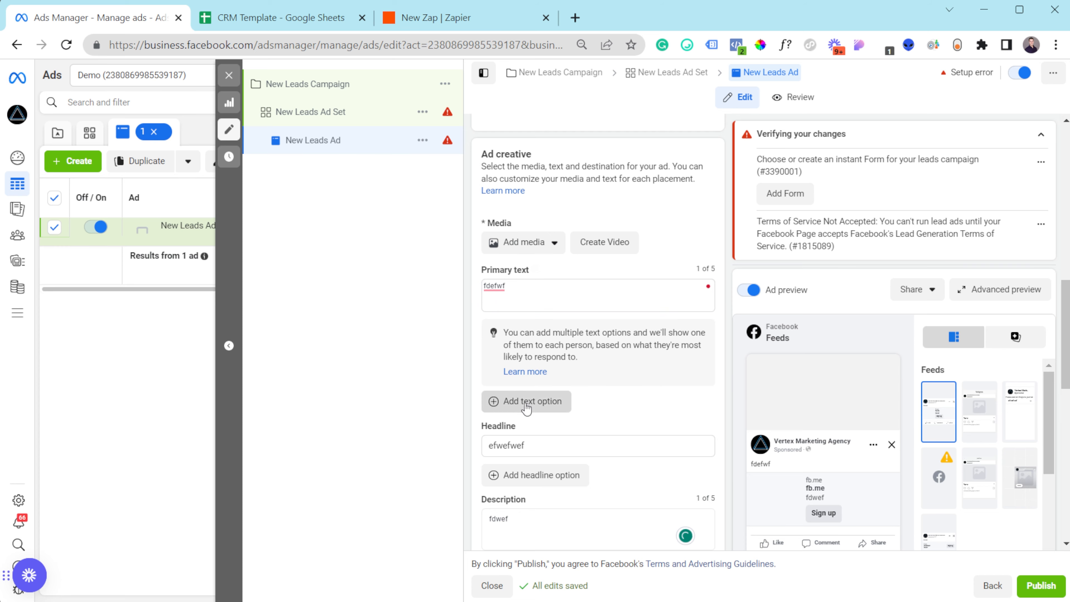
{"action": "left_click", "coordinate": [538, 316]}
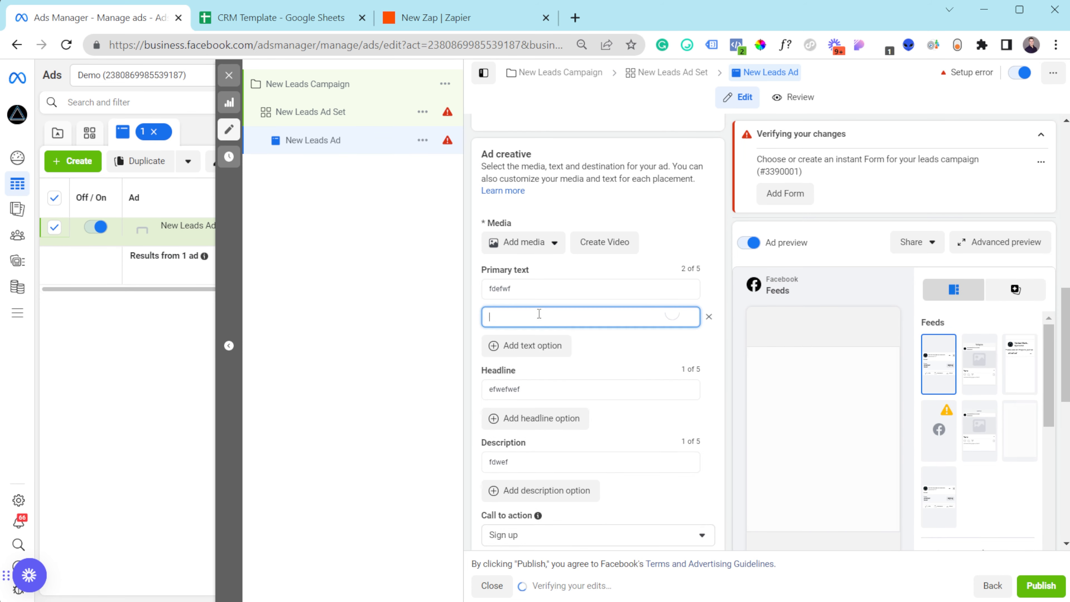
{"action": "type", "text": "wdwed"}
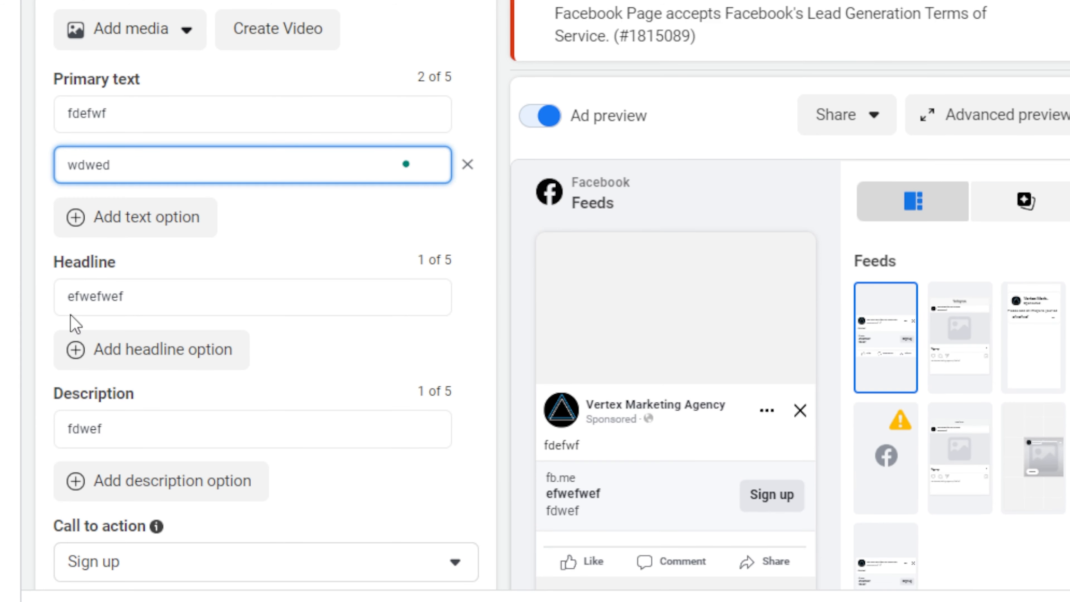
{"action": "left_click", "coordinate": [628, 489]}
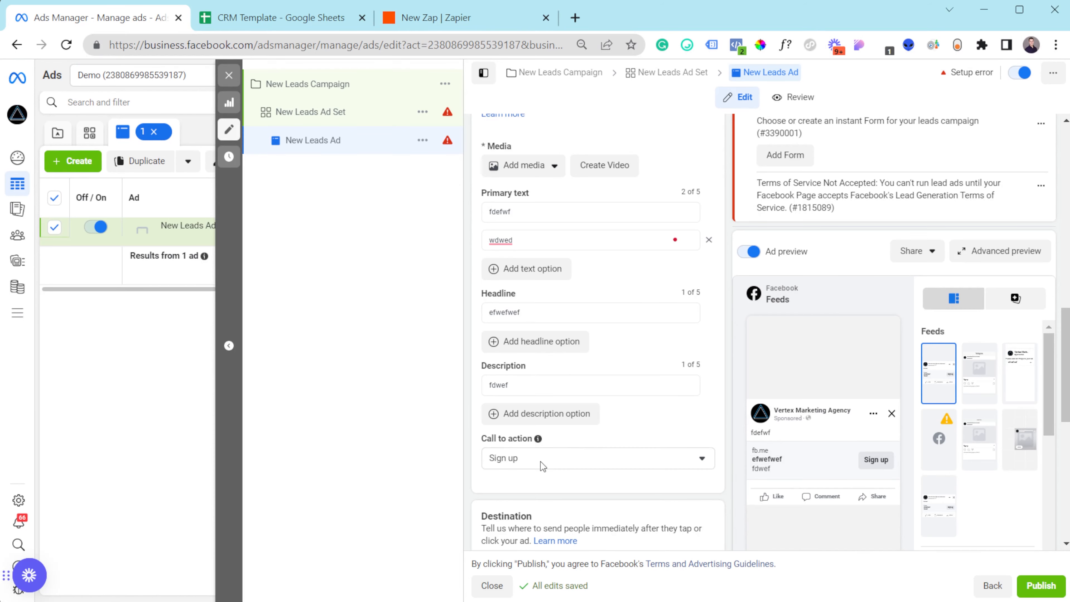
{"action": "scroll", "coordinate": [540, 461], "scroll_direction": "down", "scroll_amount": 2}
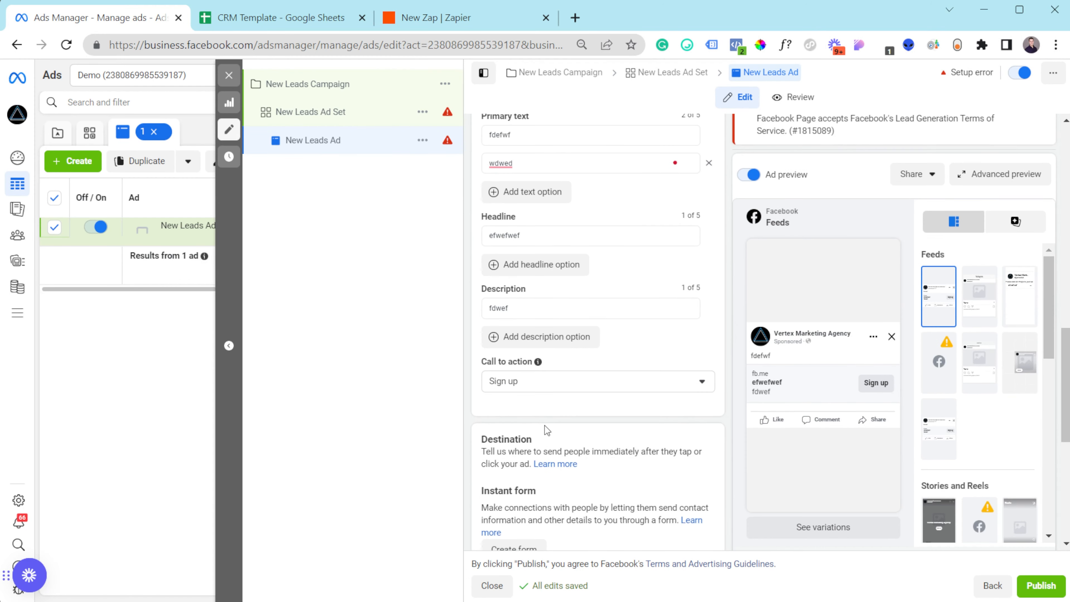
- Set the call to action to Get quote and start a new instant form
{"action": "left_click", "coordinate": [550, 382]}
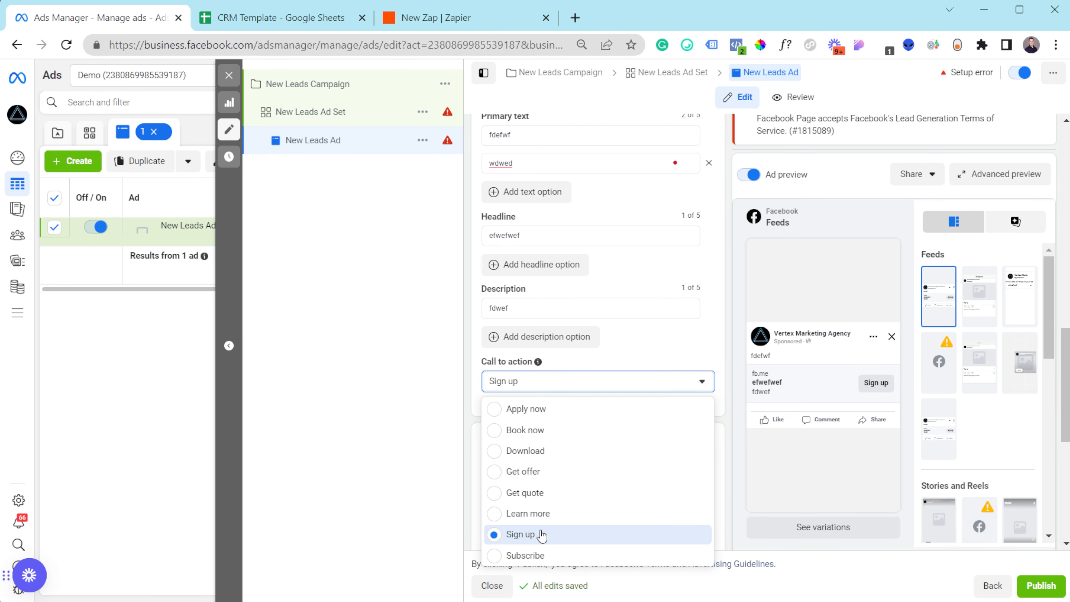
{"action": "left_click", "coordinate": [523, 530]}
{"action": "left_click", "coordinate": [555, 382]}
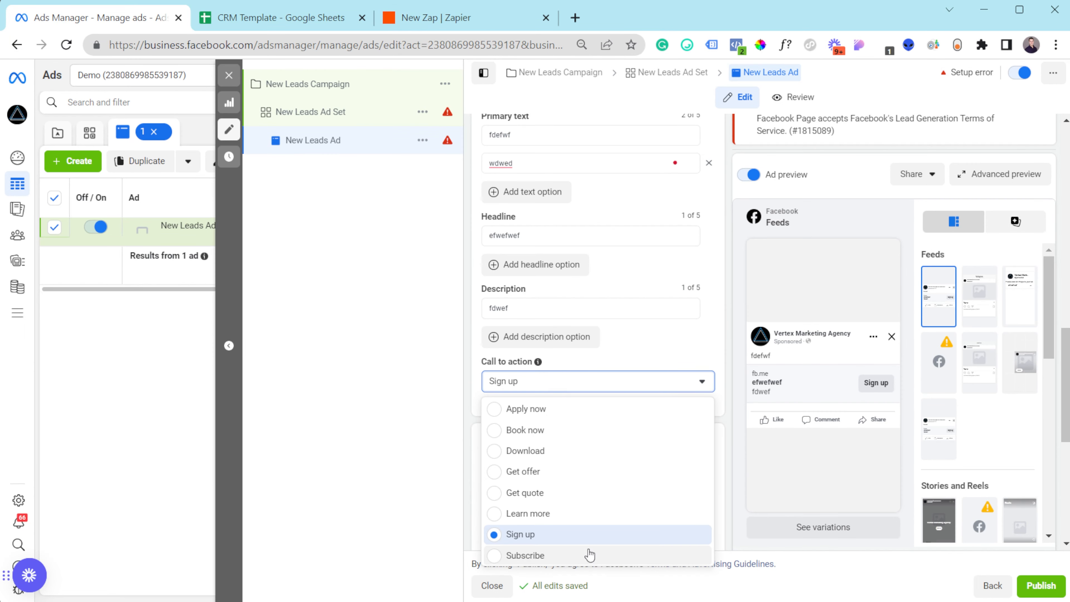
{"action": "left_click", "coordinate": [590, 498]}
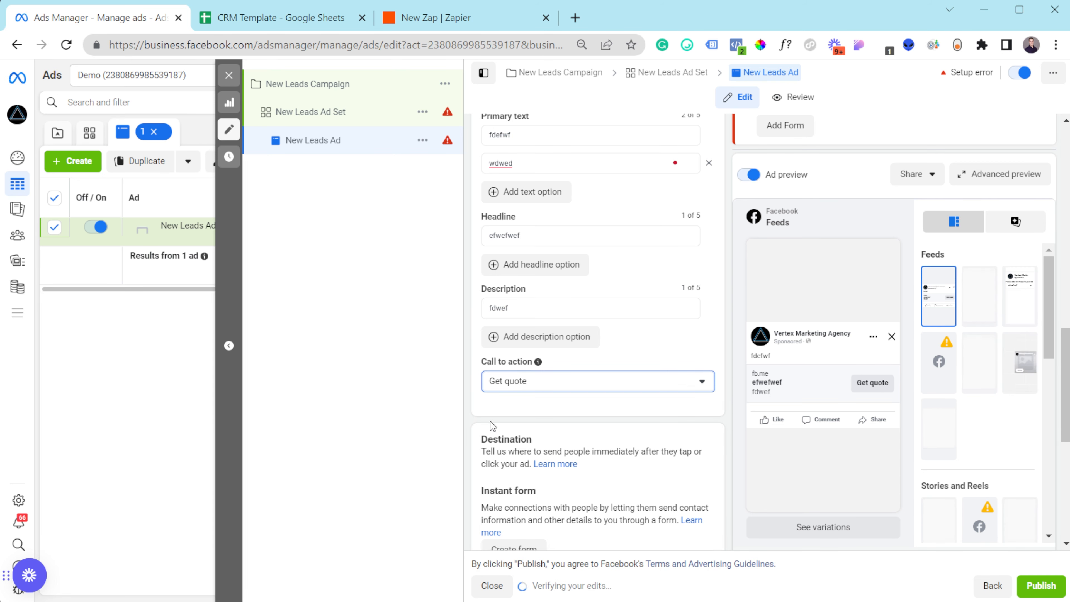
{"action": "scroll", "coordinate": [490, 422], "scroll_direction": "down", "scroll_amount": 7}
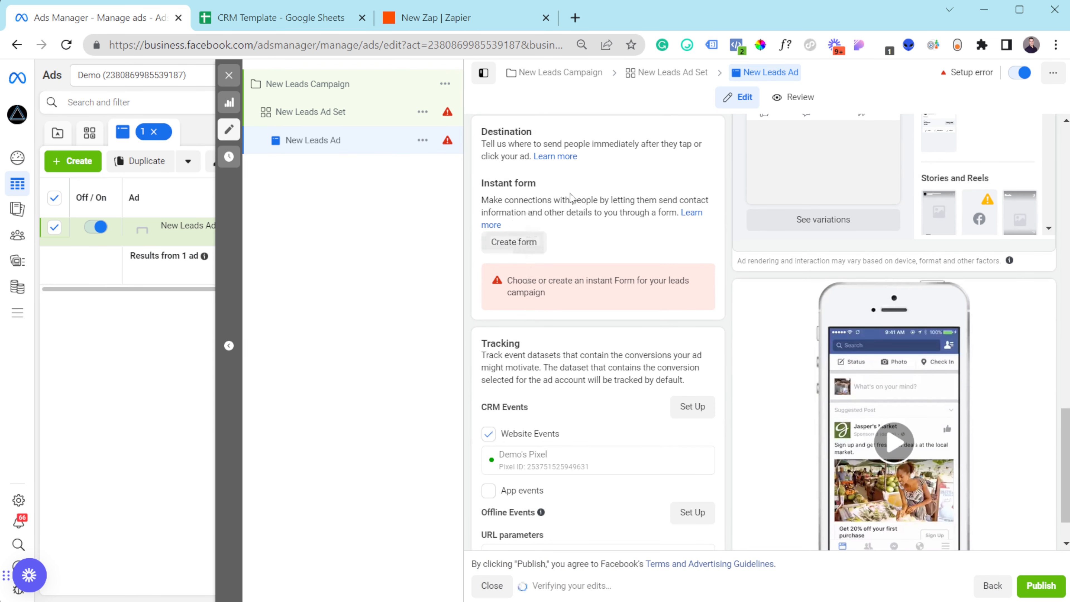
{"action": "left_click", "coordinate": [513, 242]}
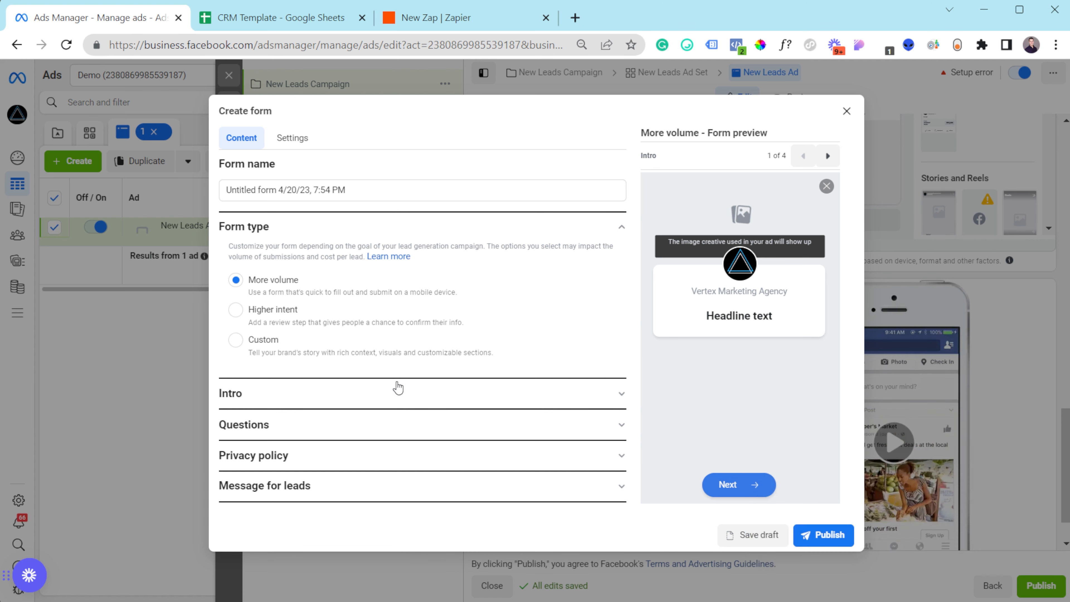
- Expand the new form's Intro section to show background image and greeting options
{"action": "left_click", "coordinate": [294, 394]}
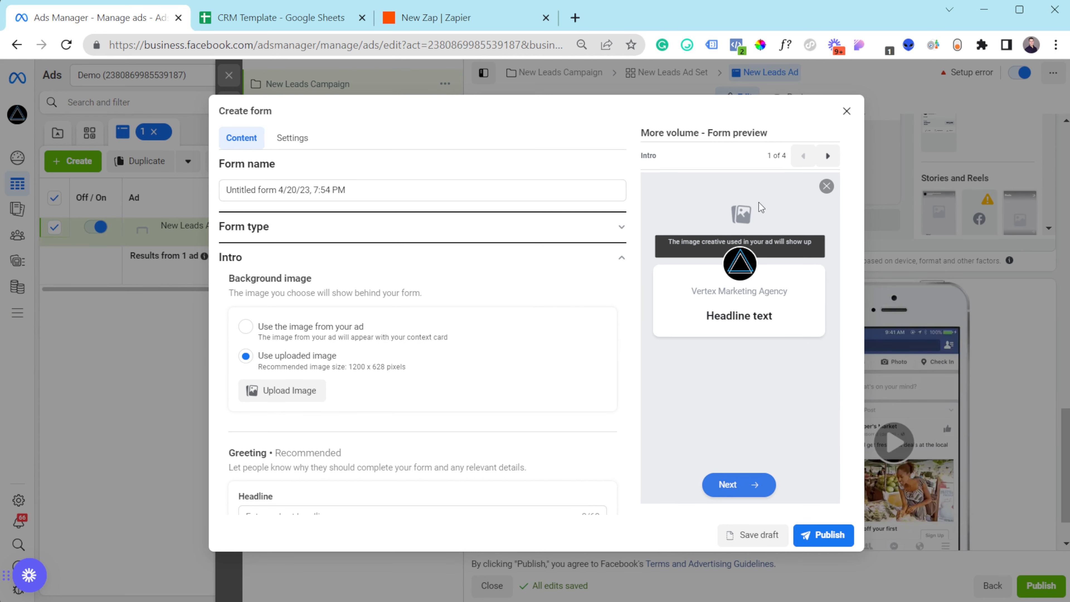
- Enter greeting headline 'Headline' and greeting description 'Test'
{"action": "scroll", "coordinate": [366, 337], "scroll_direction": "down", "scroll_amount": 5}
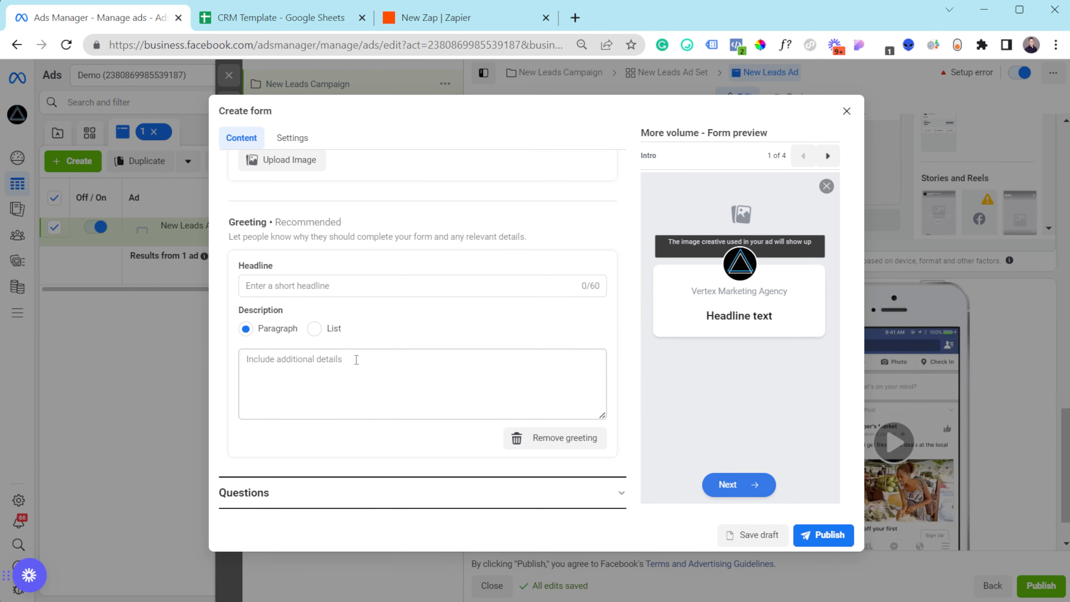
{"action": "left_click", "coordinate": [377, 283]}
{"action": "type", "text": "He"}
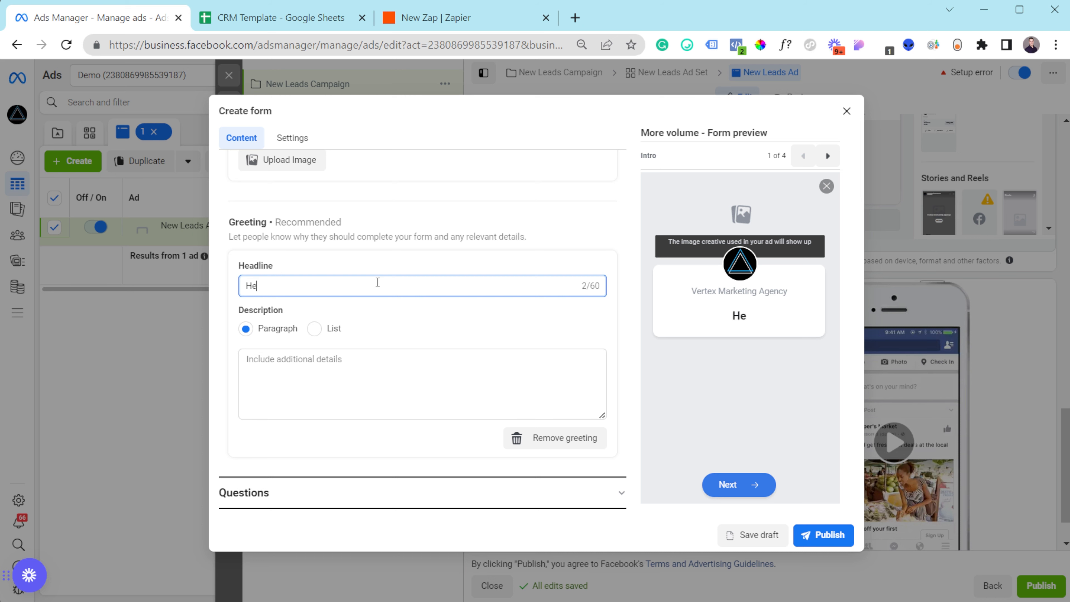
{"action": "type", "text": "adline"}
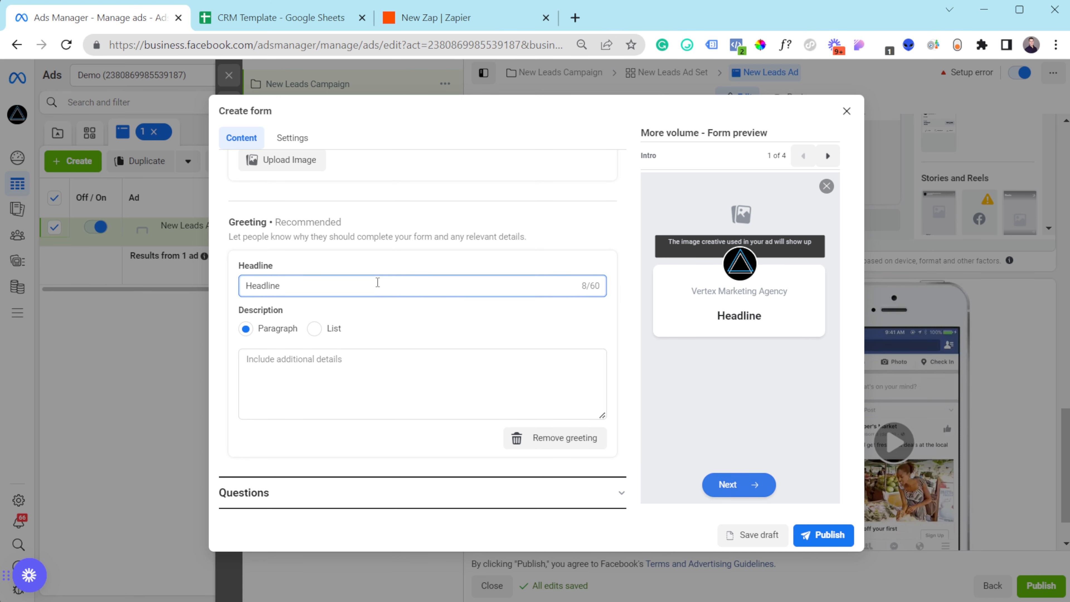
{"action": "left_click", "coordinate": [276, 357]}
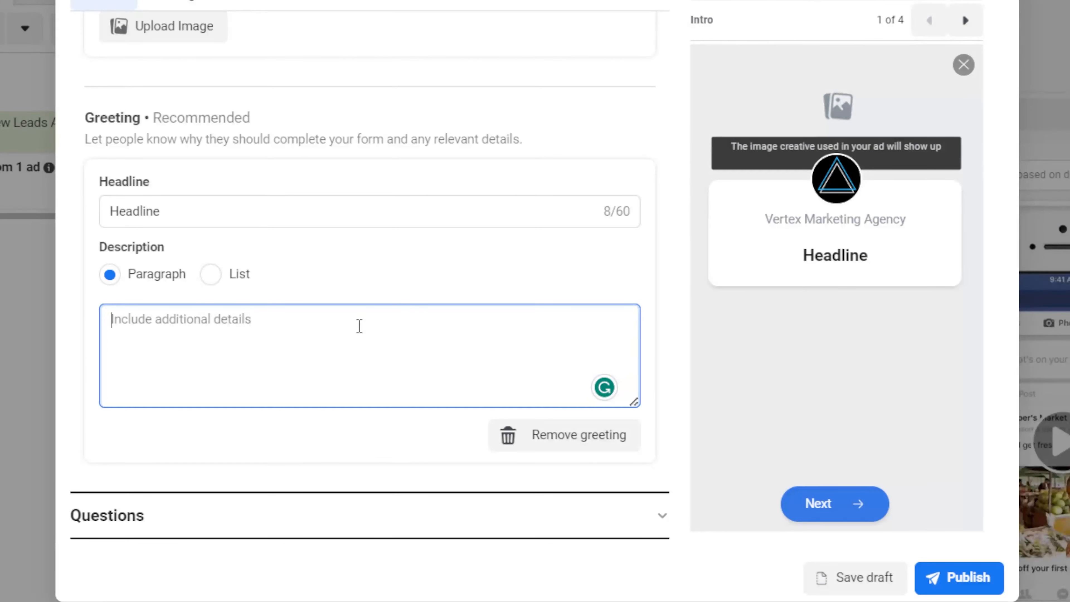
{"action": "type", "text": "Test"}
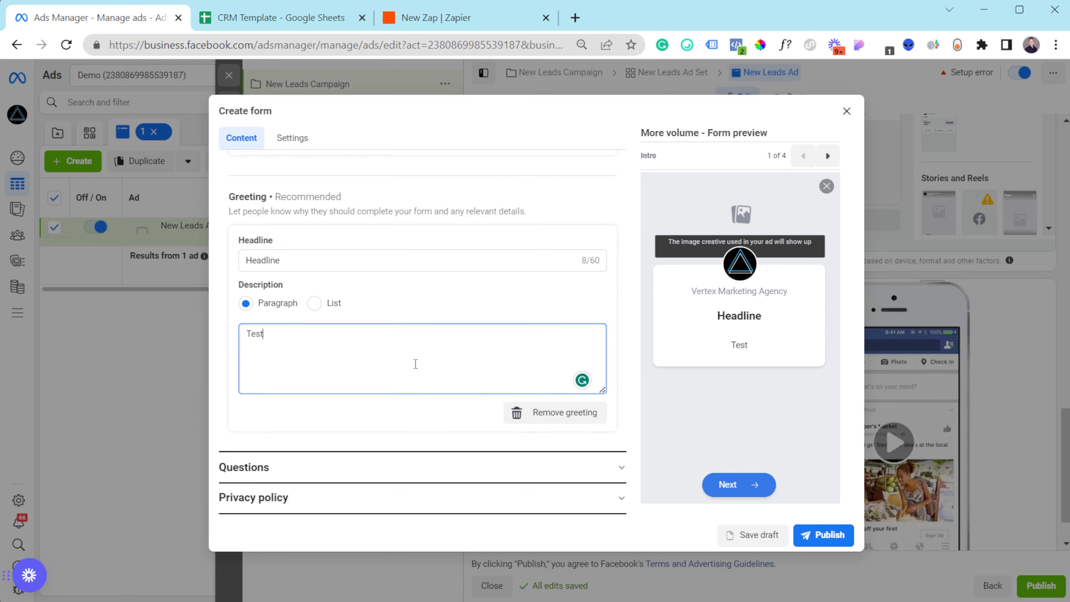
{"action": "scroll", "coordinate": [360, 364], "scroll_direction": "down", "scroll_amount": 1}
- Remove the Full name prefill question and add First name and Last name
{"action": "left_click", "coordinate": [365, 438]}
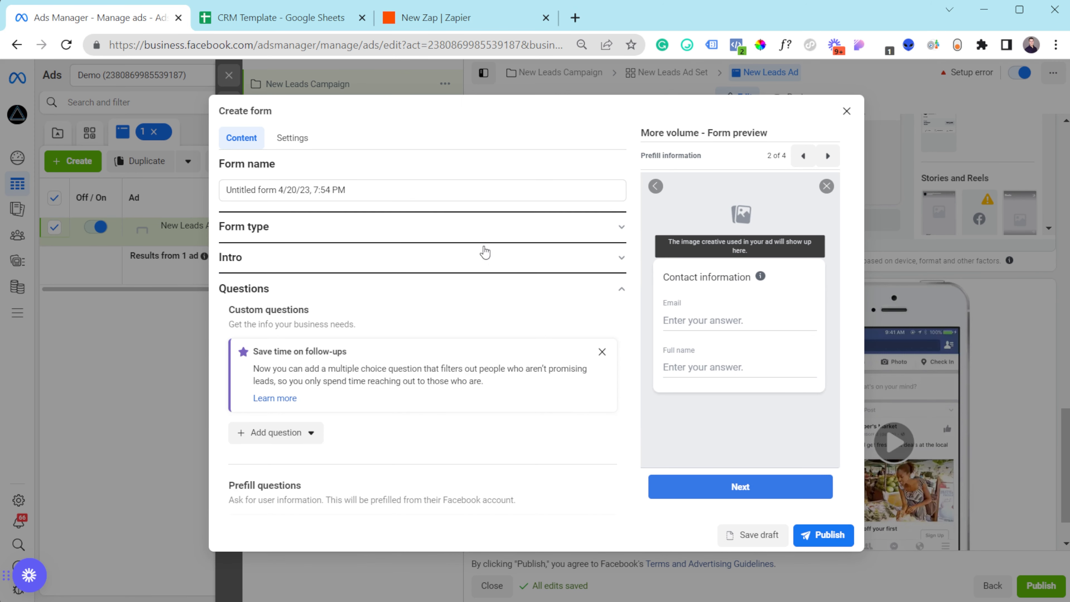
{"action": "scroll", "coordinate": [472, 284], "scroll_direction": "down", "scroll_amount": 5}
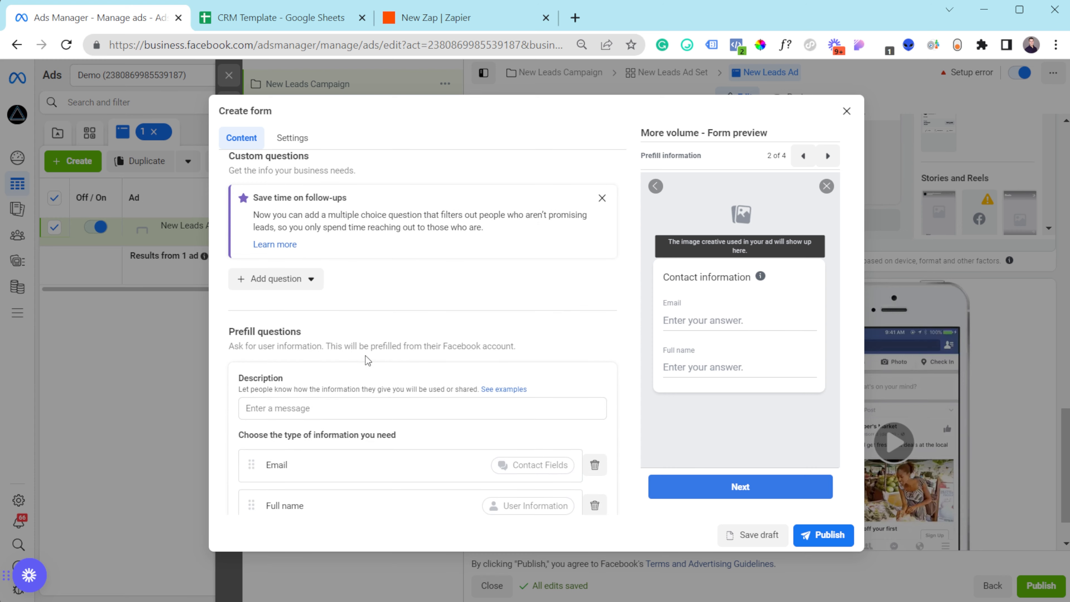
{"action": "scroll", "coordinate": [364, 325], "scroll_direction": "down", "scroll_amount": 1}
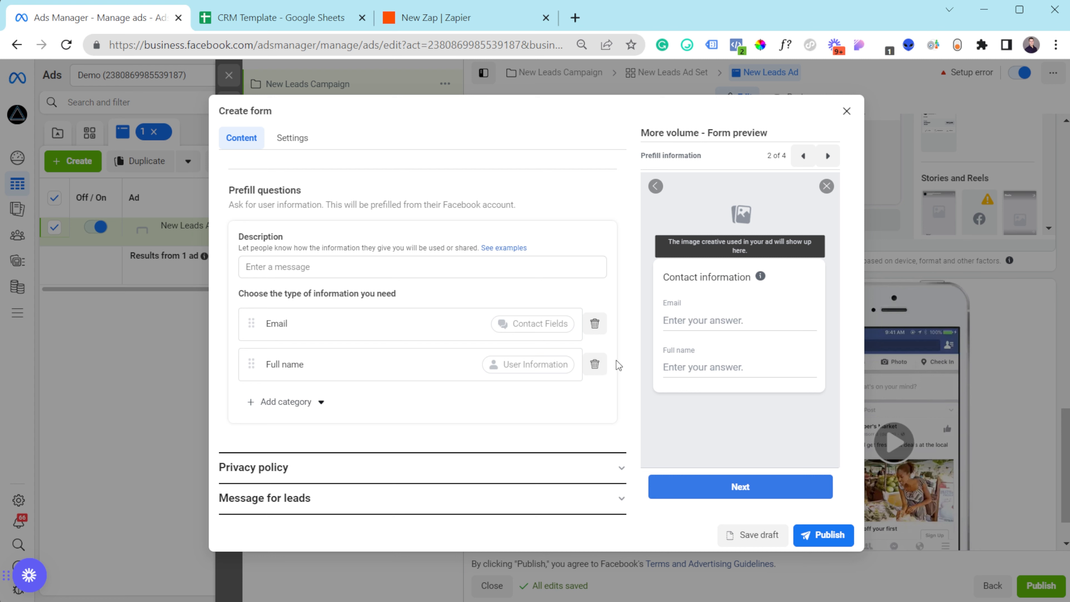
{"action": "left_click", "coordinate": [595, 364]}
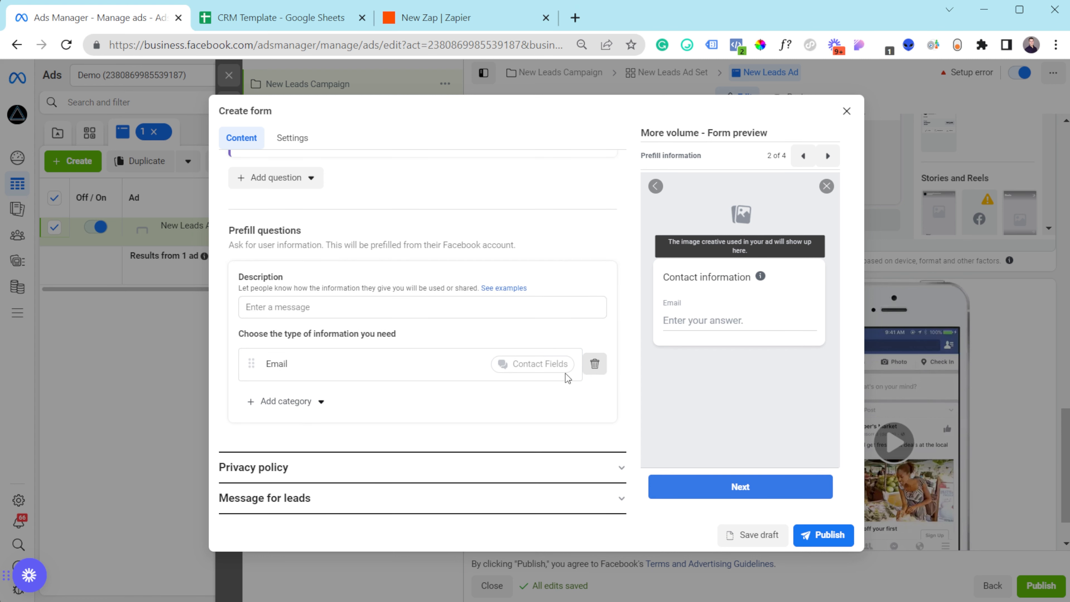
{"action": "left_click", "coordinate": [290, 412]}
{"action": "mouse_move", "coordinate": [294, 449]}
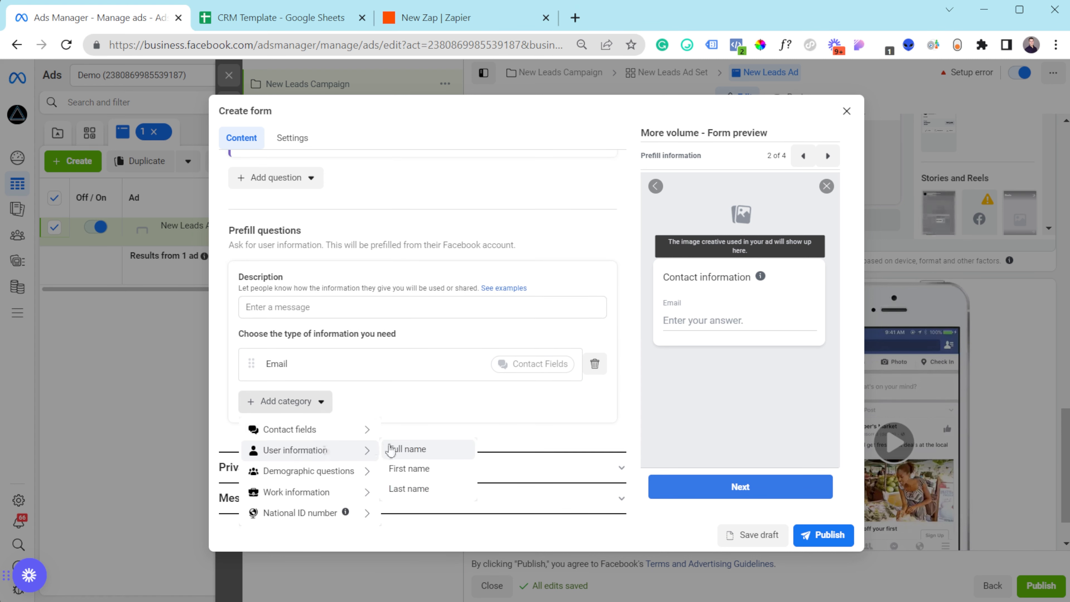
{"action": "left_click", "coordinate": [417, 469]}
{"action": "left_click", "coordinate": [285, 442]}
{"action": "mouse_move", "coordinate": [303, 490]}
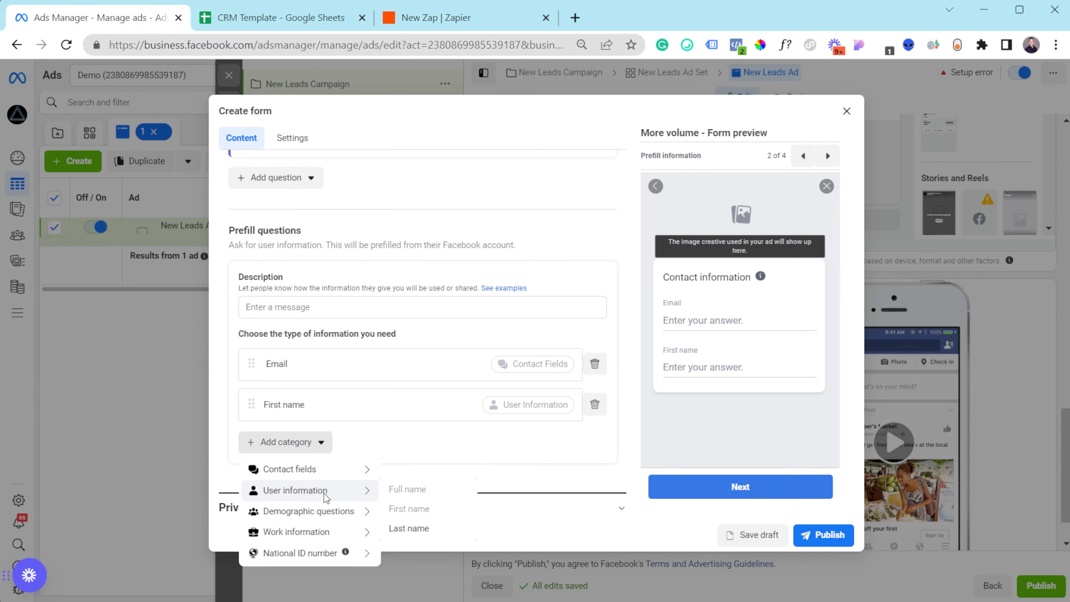
{"action": "left_click", "coordinate": [425, 528]}
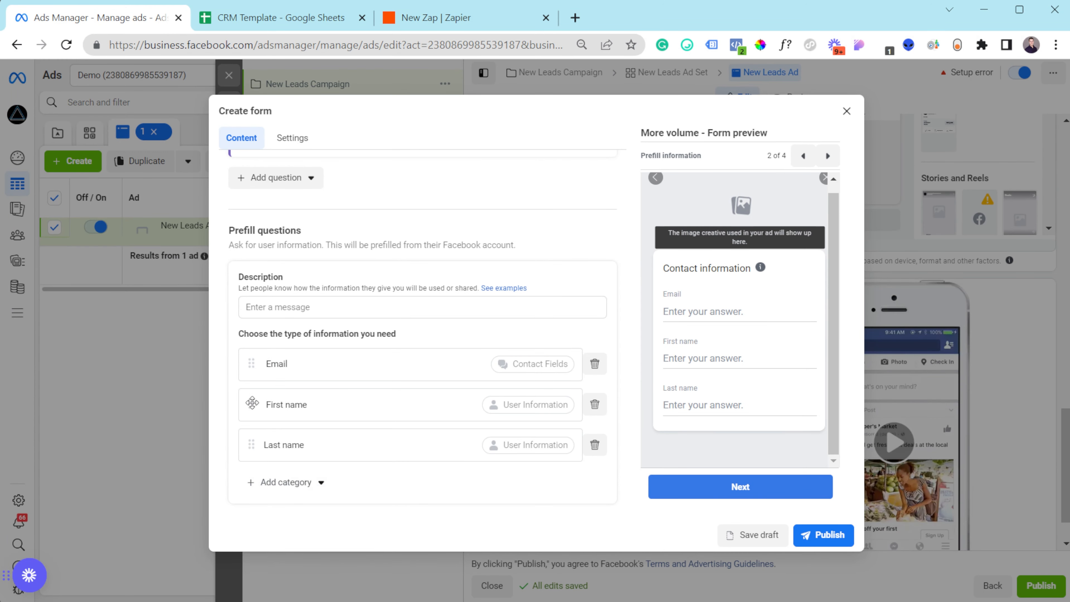
- Move First name and Last name above Email, then add a Phone number prefill question
{"action": "left_click_drag", "start_coordinate": [252, 405], "coordinate": [248, 363]}
{"action": "left_click_drag", "start_coordinate": [252, 457], "coordinate": [271, 403]}
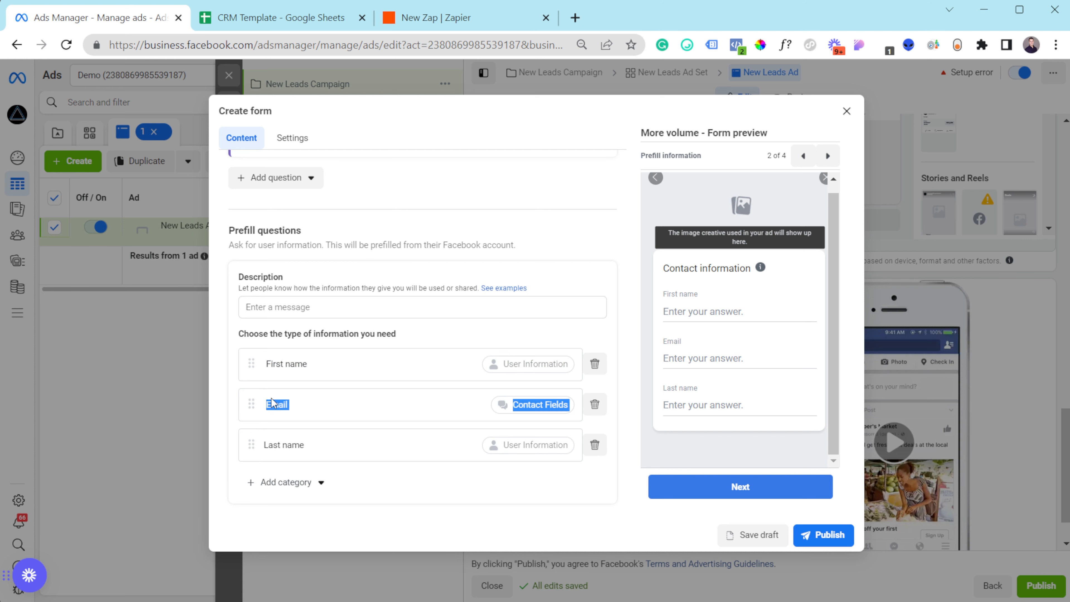
{"action": "left_click_drag", "start_coordinate": [252, 444], "coordinate": [251, 404]}
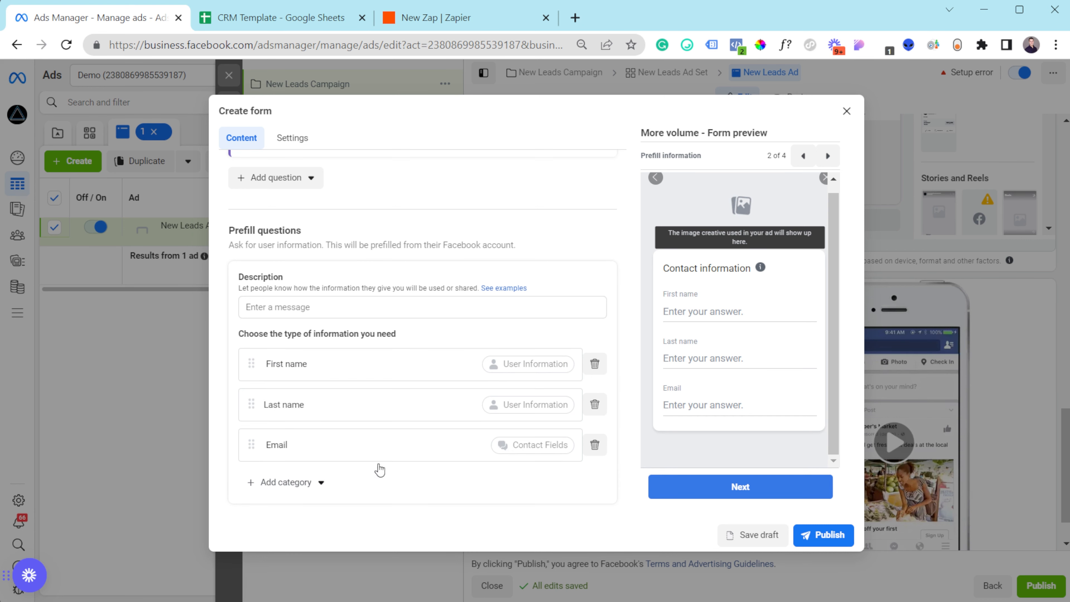
{"action": "left_click", "coordinate": [303, 499]}
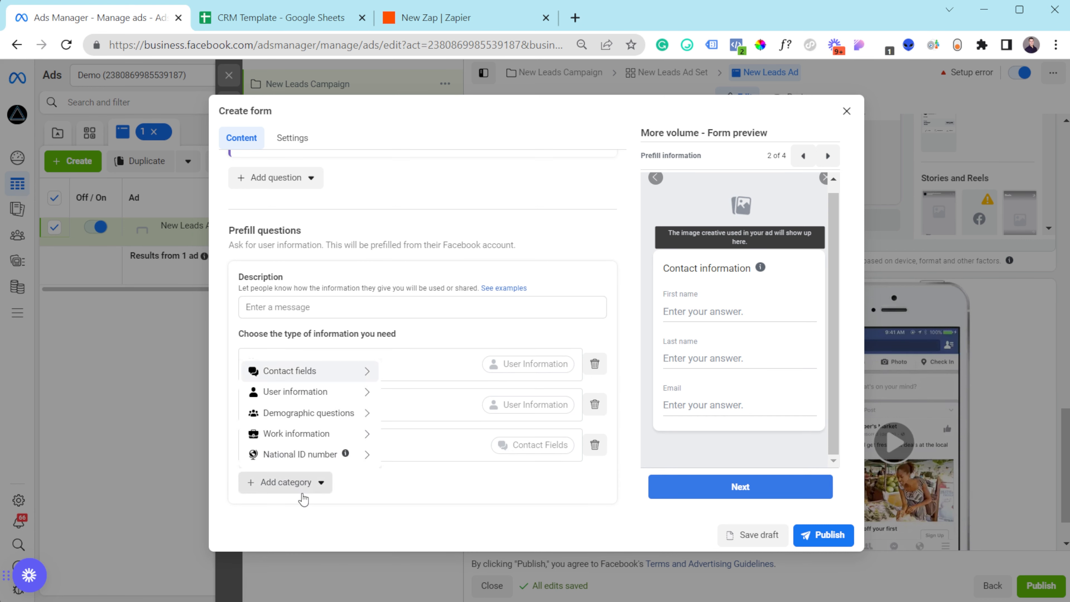
{"action": "mouse_move", "coordinate": [337, 372]}
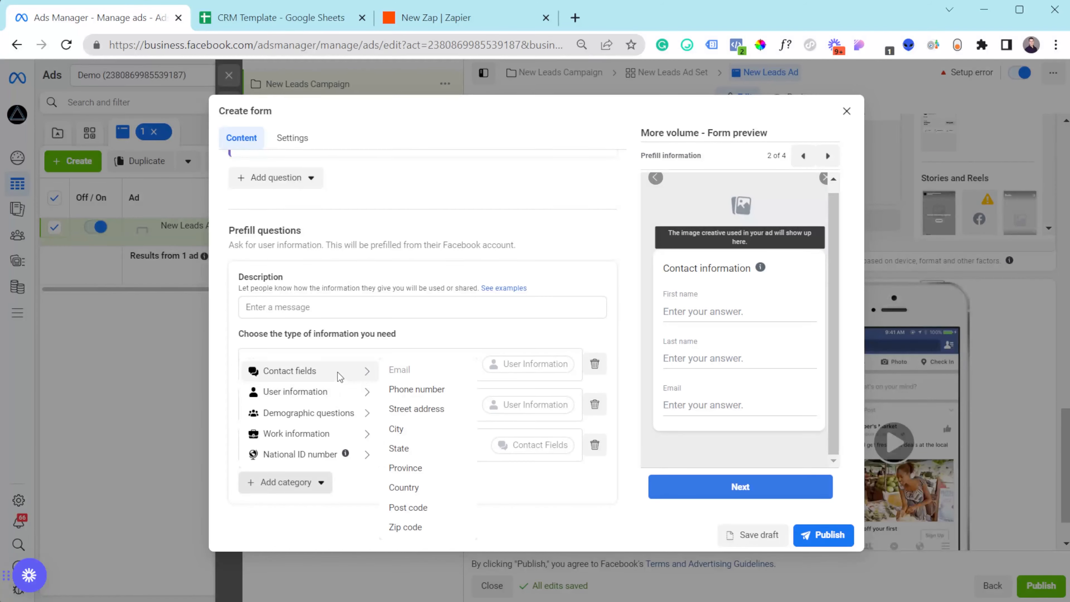
{"action": "left_click", "coordinate": [406, 392]}
- Give the prefill questions the description 'Add your contact info'
{"action": "scroll", "coordinate": [370, 423], "scroll_direction": "down", "scroll_amount": 2}
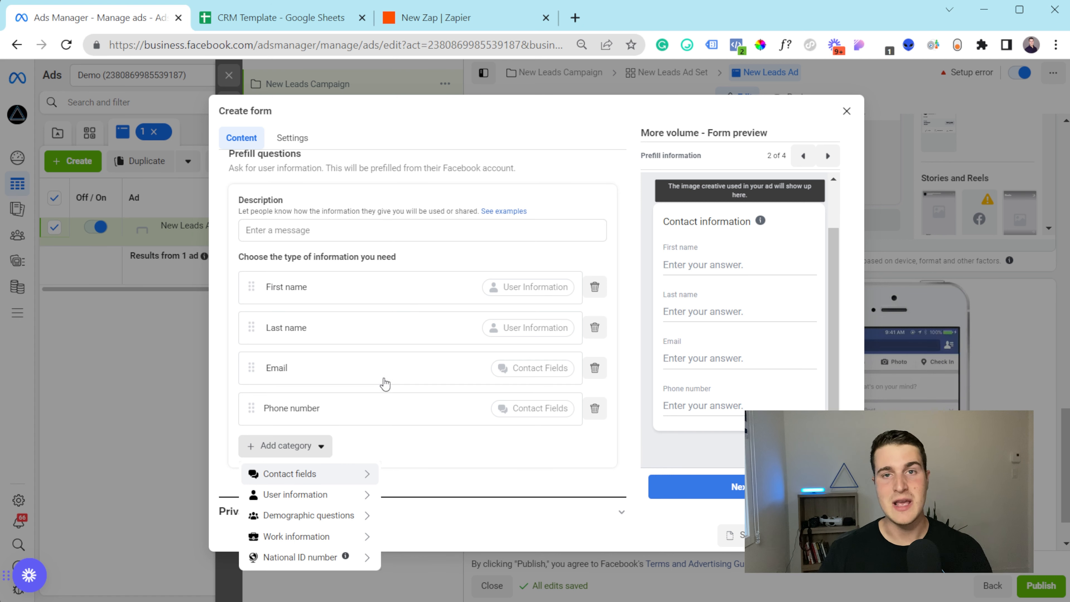
{"action": "left_click", "coordinate": [422, 445]}
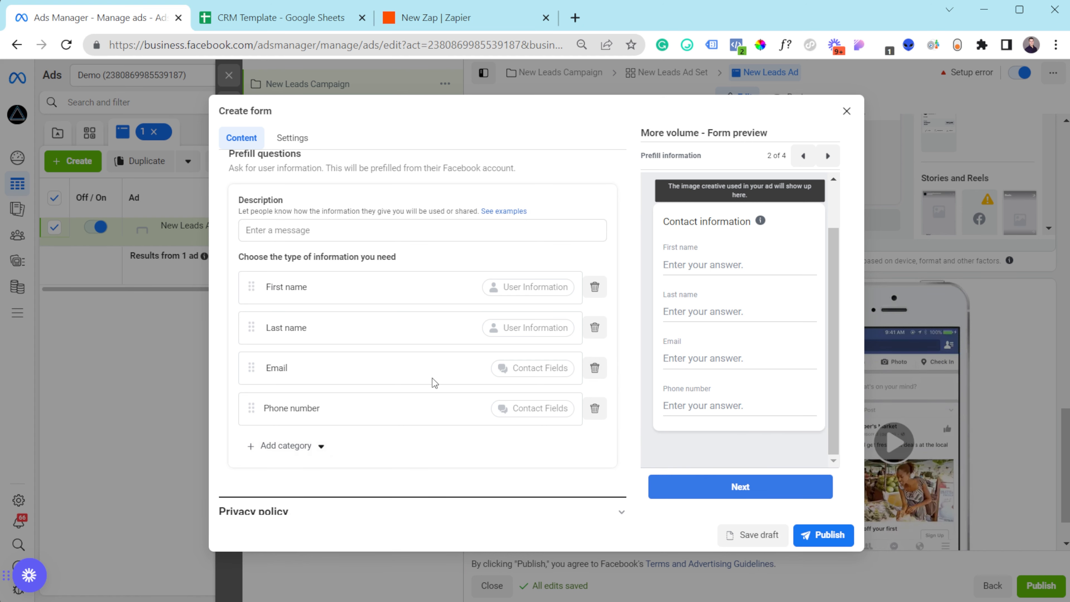
{"action": "left_click", "coordinate": [343, 225]}
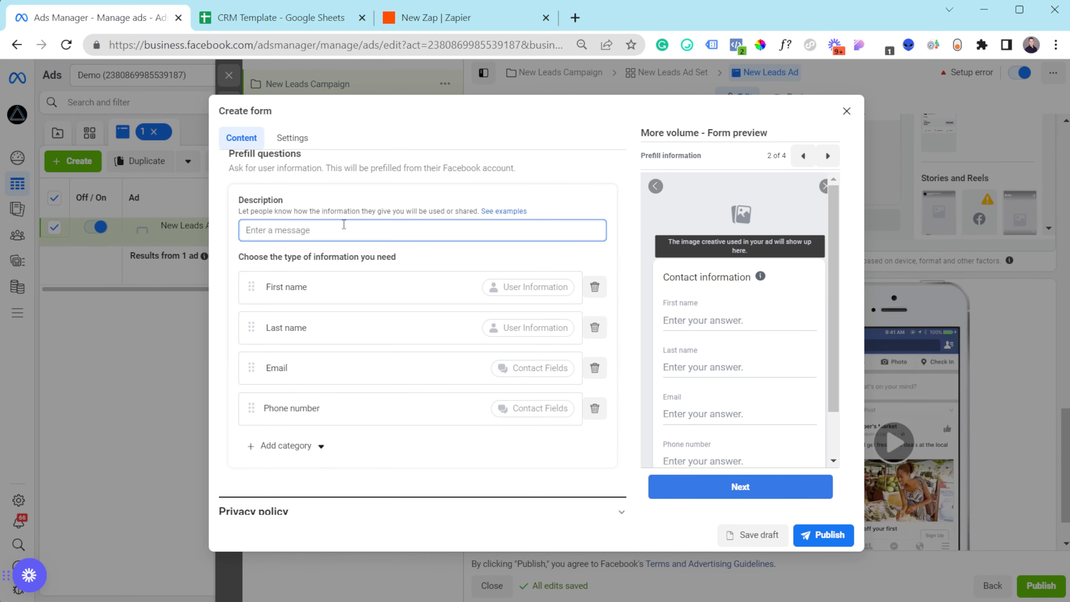
{"action": "type", "text": "Add you"}
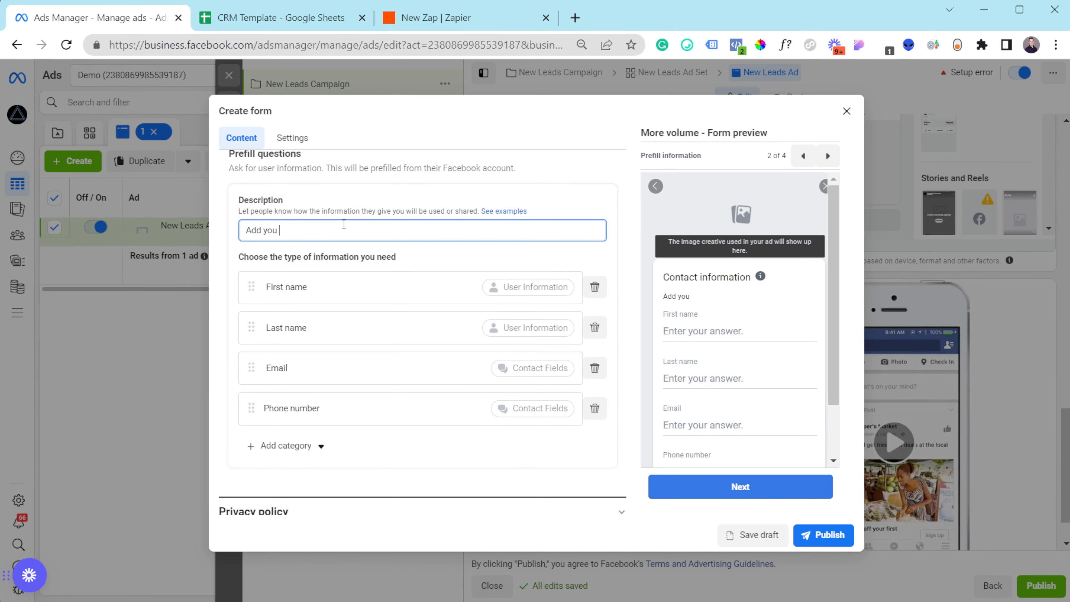
{"action": "type", "text": "r contact info"}
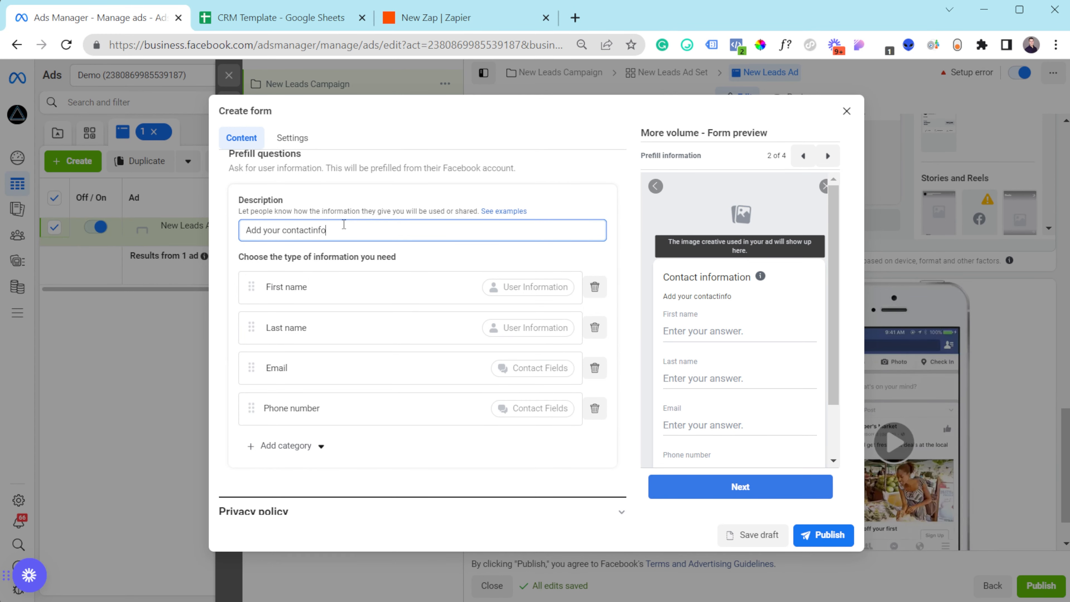
{"action": "scroll", "coordinate": [344, 270], "scroll_direction": "up", "scroll_amount": 5}
- Add a trial Multiple choice question with answers 'a' and 'c' and question text 'wd'
{"action": "left_click", "coordinate": [274, 332]}
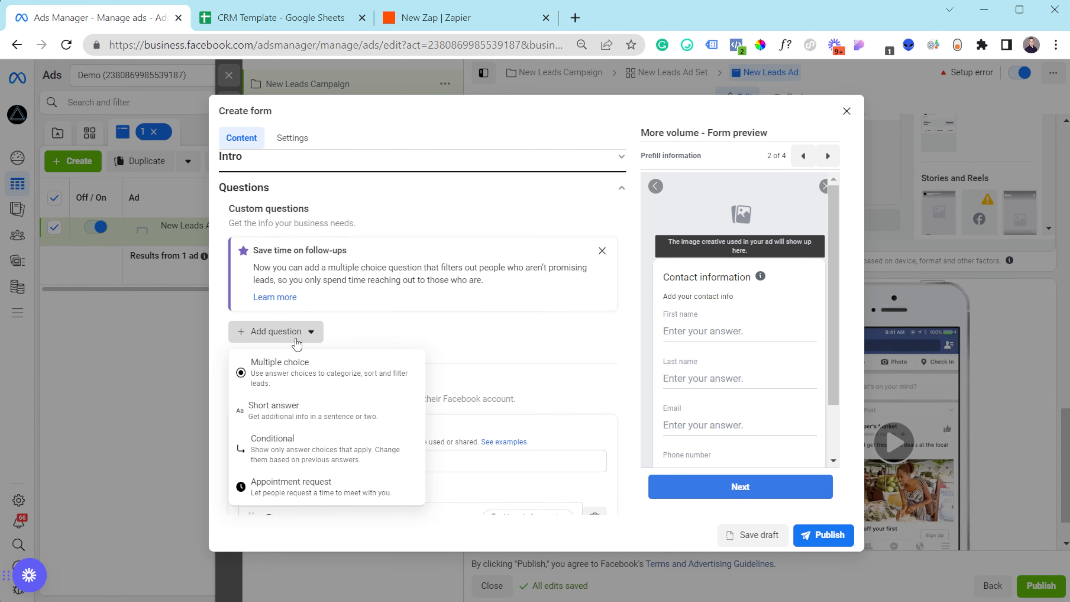
{"action": "left_click", "coordinate": [348, 390]}
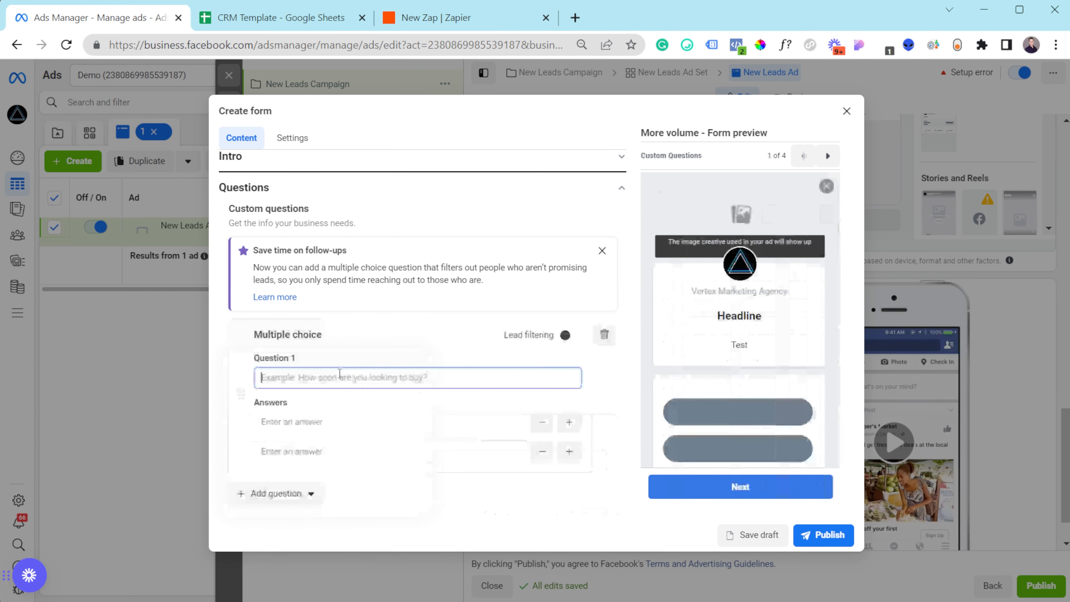
{"action": "left_click", "coordinate": [312, 419]}
{"action": "type", "text": "a"}
{"action": "left_click", "coordinate": [330, 452]}
{"action": "type", "text": "c"}
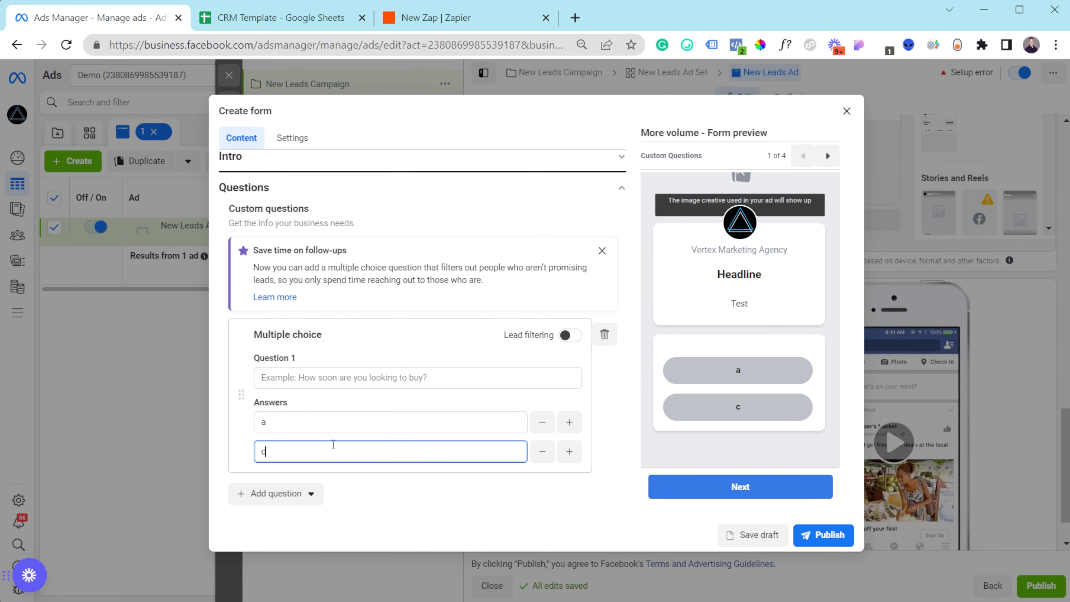
{"action": "left_click", "coordinate": [284, 372]}
{"action": "type", "text": "wd"}
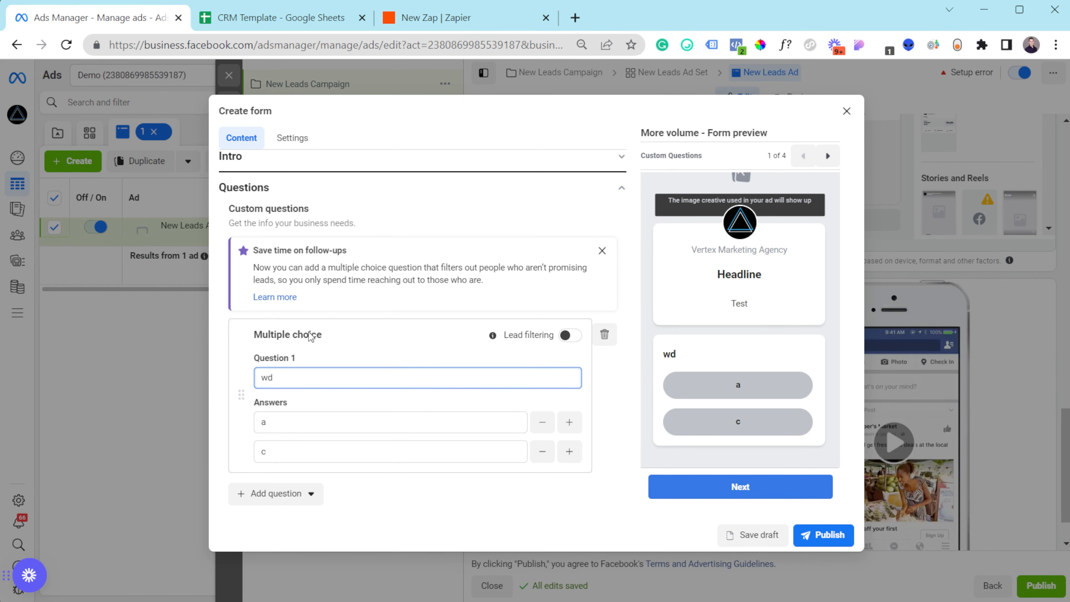
{"action": "scroll", "coordinate": [276, 391], "scroll_direction": "up", "scroll_amount": 1}
{"action": "scroll", "coordinate": [277, 391], "scroll_direction": "down", "scroll_amount": 3}
- Delete the trial question and expand the form's Privacy policy section
{"action": "left_click", "coordinate": [278, 415]}
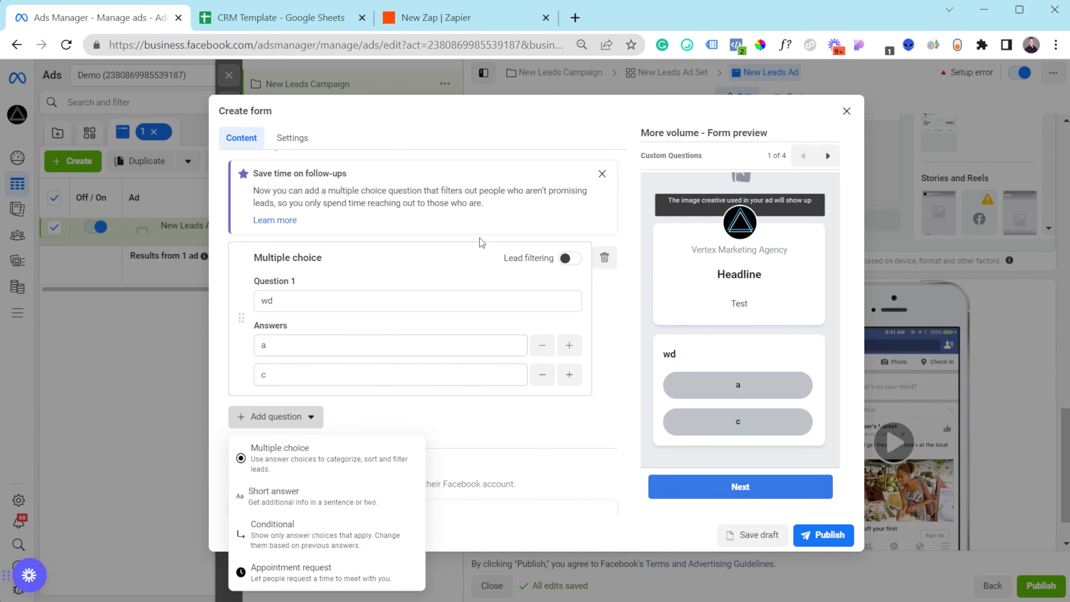
{"action": "left_click", "coordinate": [604, 258]}
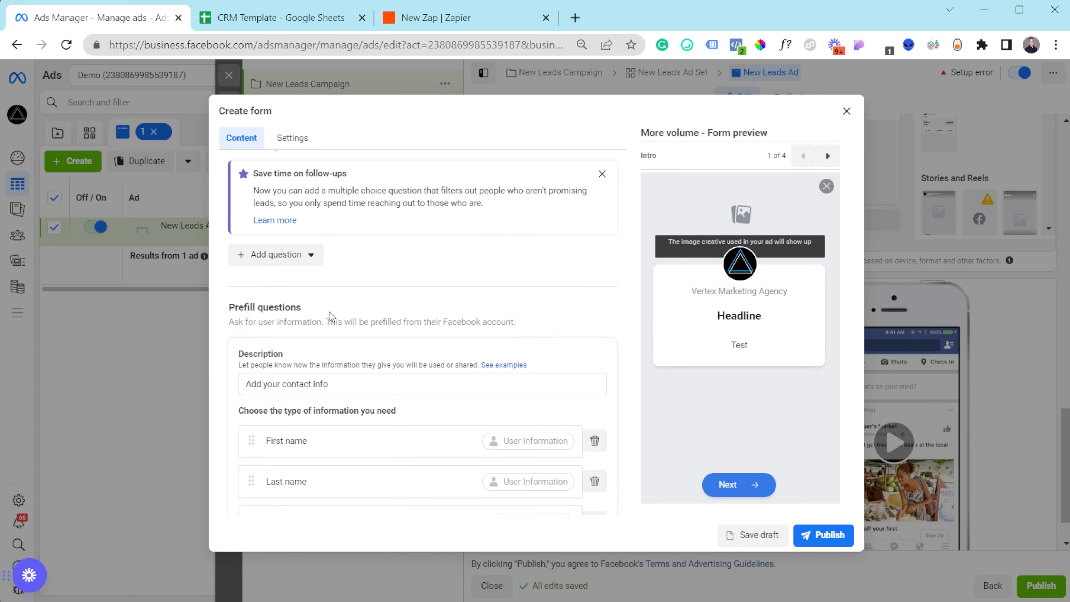
{"action": "left_click", "coordinate": [298, 258]}
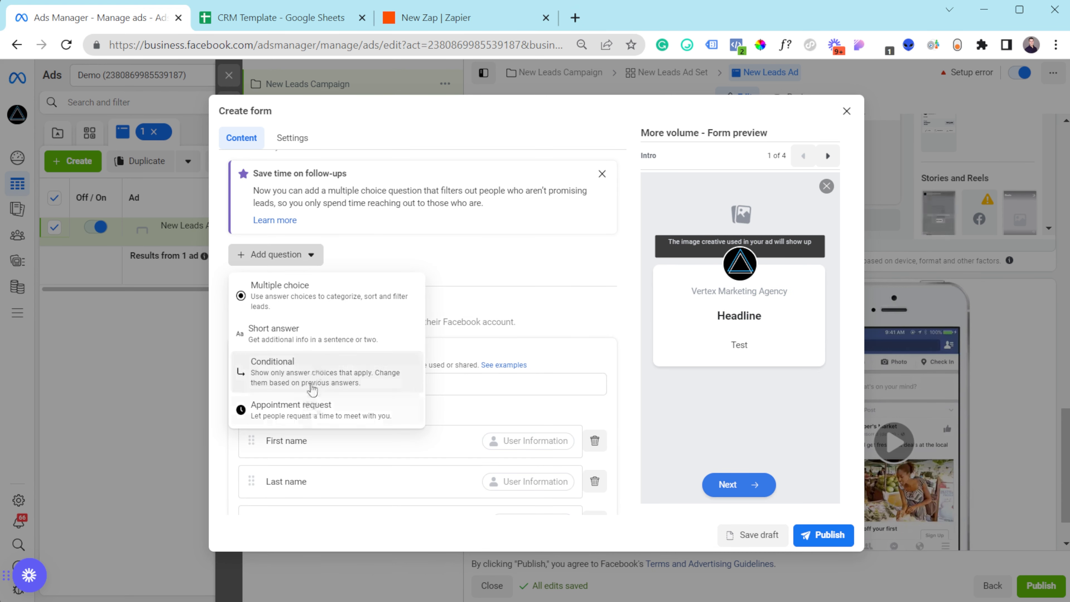
{"action": "left_click", "coordinate": [485, 271]}
{"action": "scroll", "coordinate": [485, 269], "scroll_direction": "down", "scroll_amount": 3}
{"action": "scroll", "coordinate": [485, 270], "scroll_direction": "down", "scroll_amount": 1}
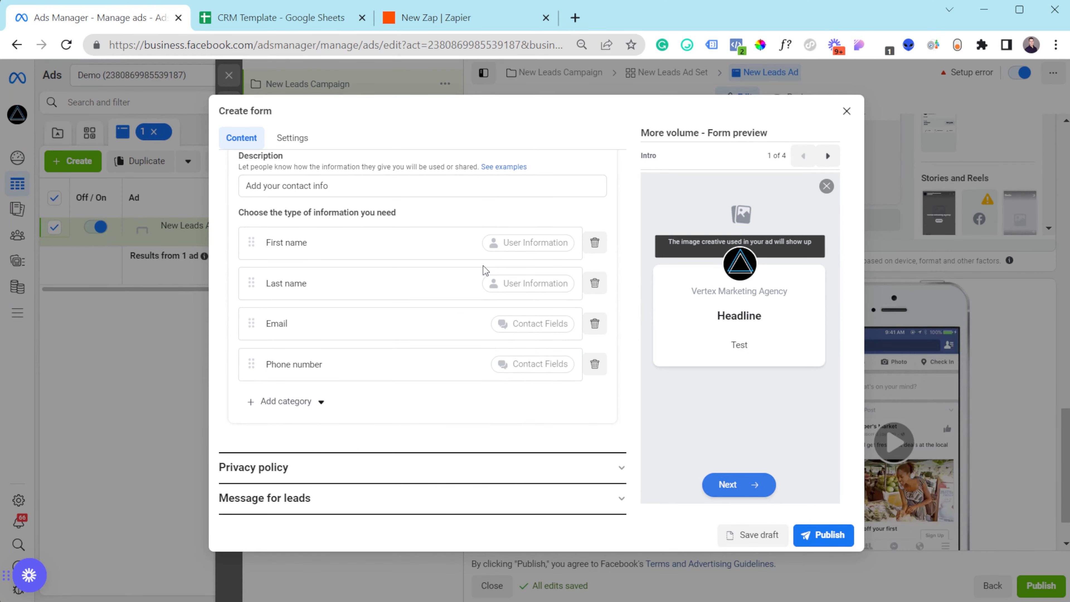
{"action": "left_click", "coordinate": [398, 469]}
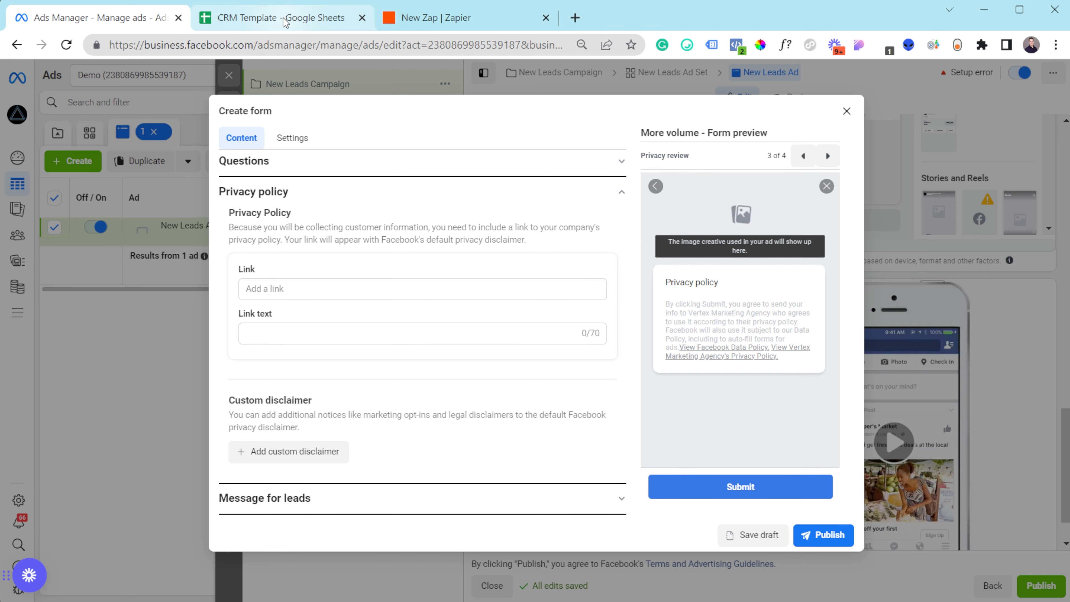
{"action": "left_click", "coordinate": [575, 17]}
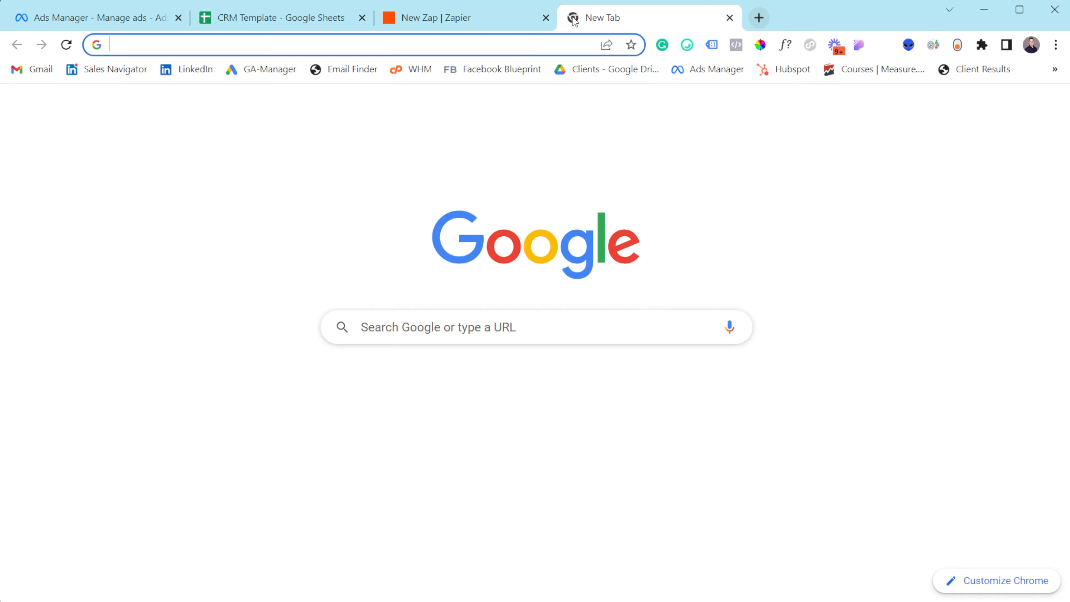
{"action": "type", "text": "vertexmarketingagency.com"}
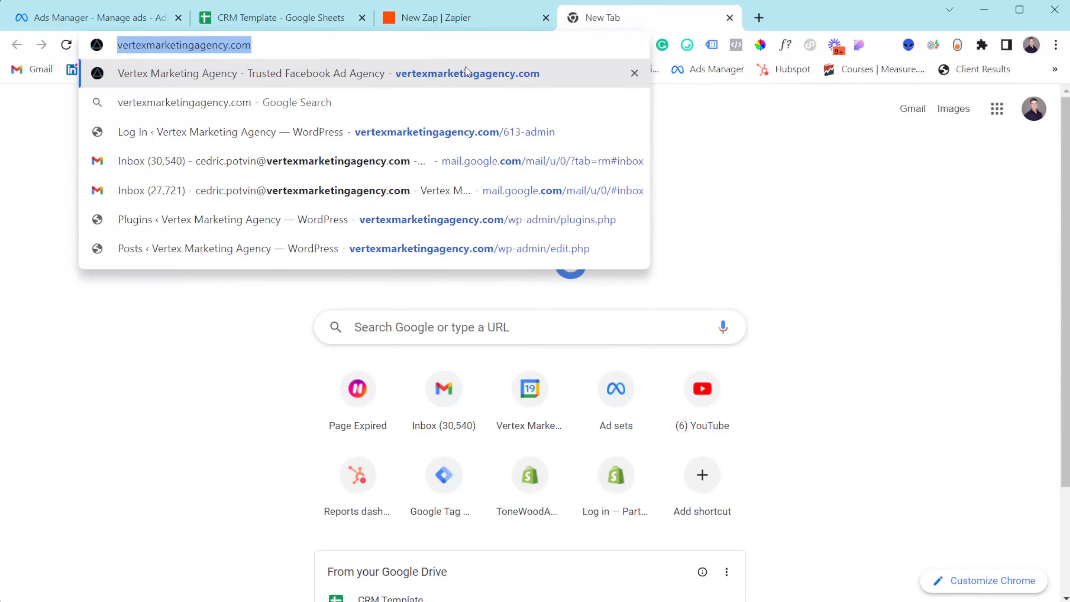
{"action": "left_click", "coordinate": [110, 16]}
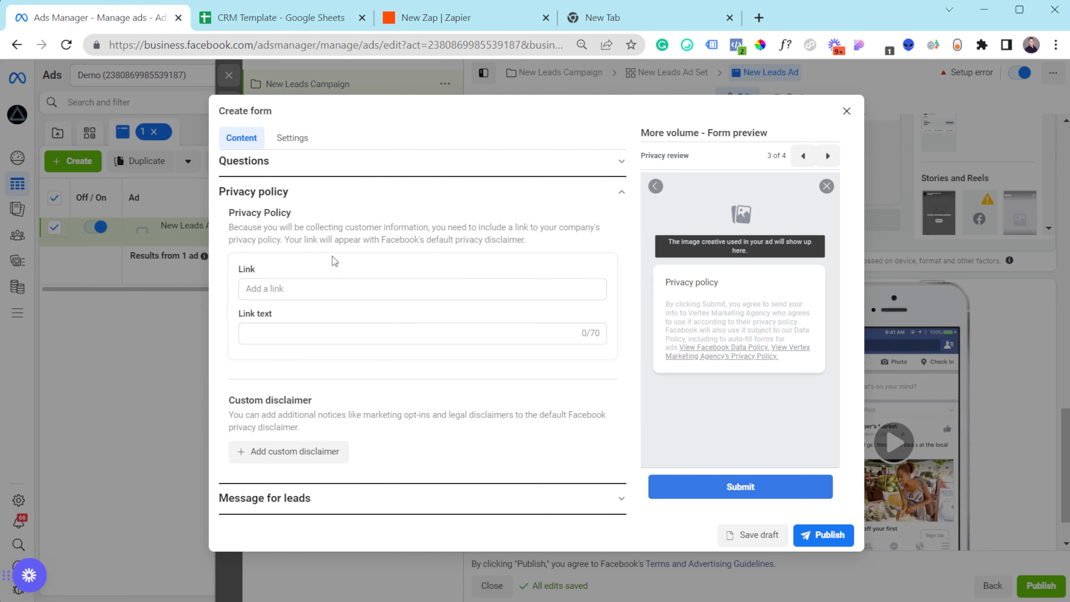
{"action": "left_click", "coordinate": [324, 292]}
{"action": "type", "text": "https://vertexmarketingagency.com/"}
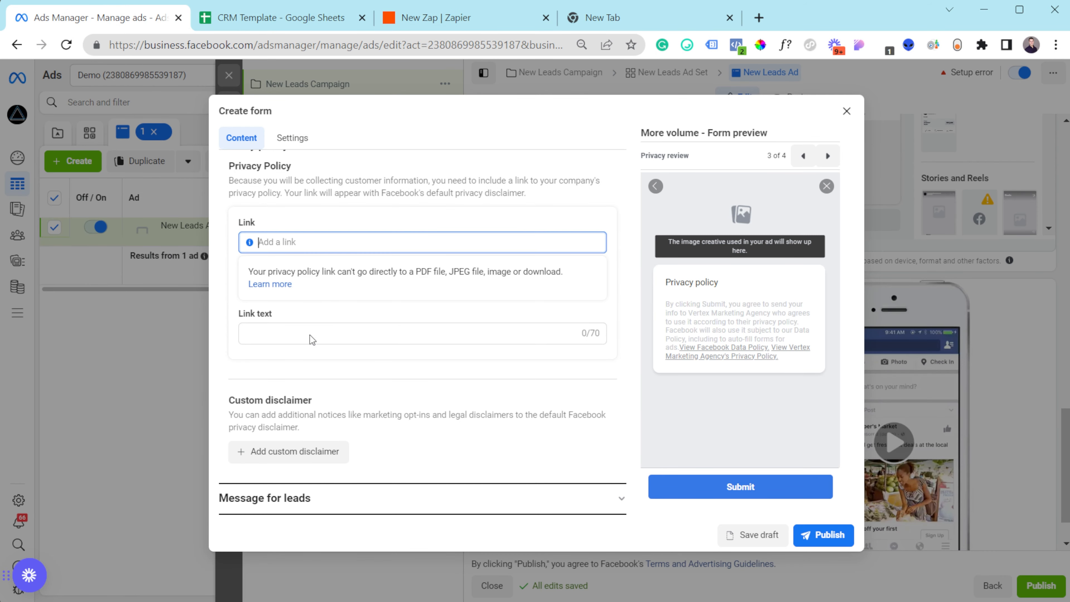
- Enter 'Privacy policy' as the link text and expand Message for leads
{"action": "left_click", "coordinate": [299, 374]}
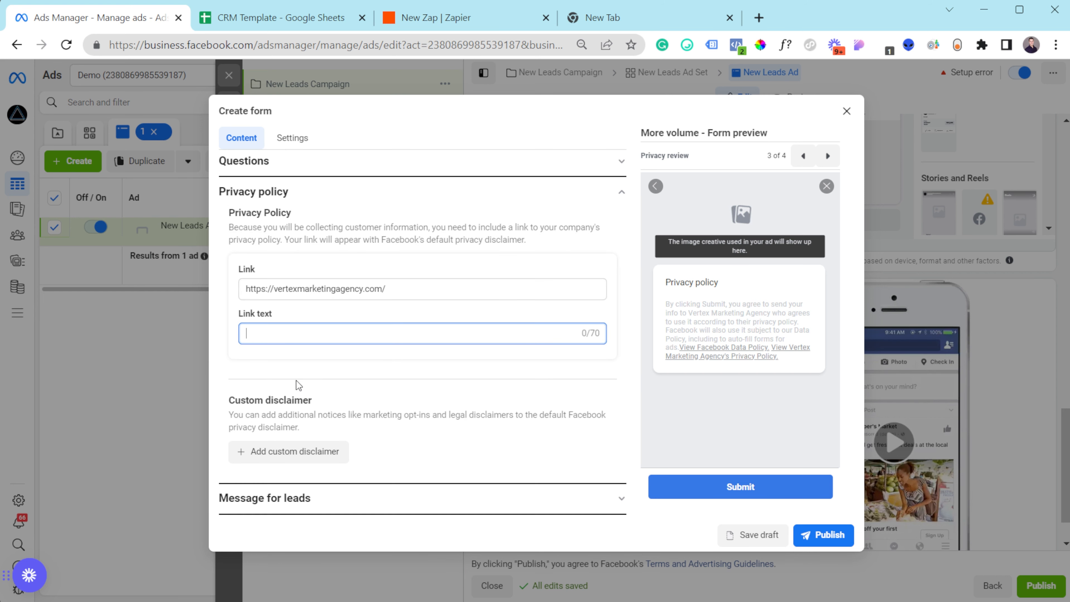
{"action": "type", "text": "Pr"}
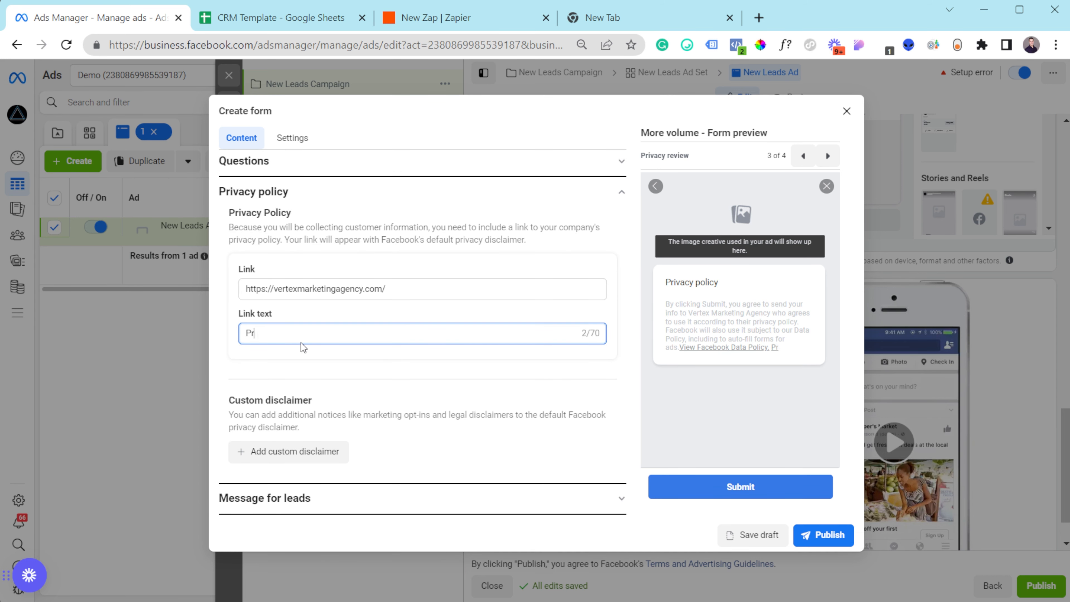
{"action": "type", "text": "ivacy policy"}
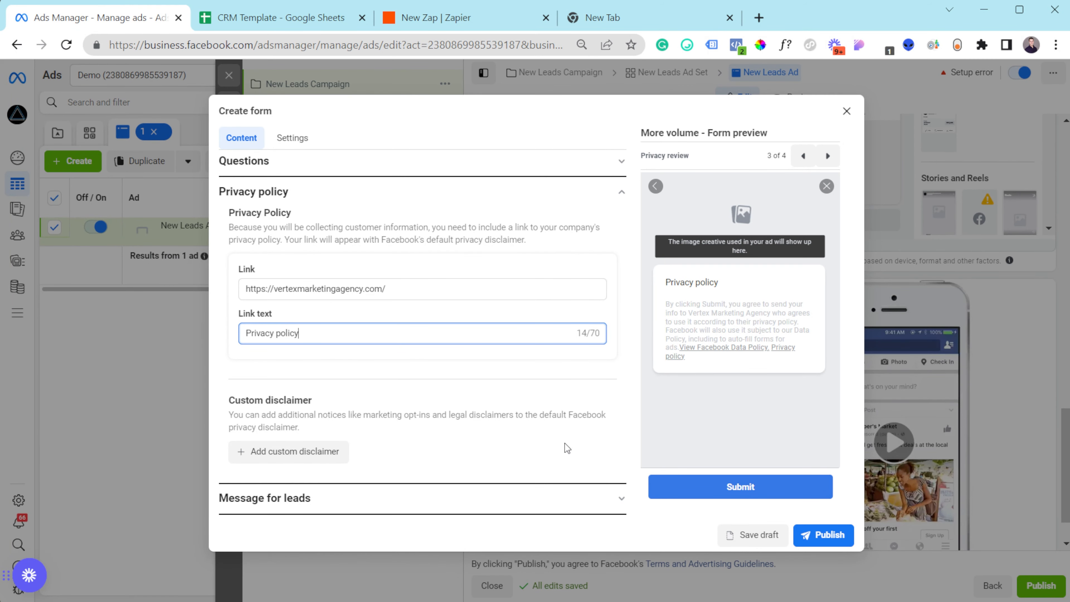
{"action": "left_click", "coordinate": [409, 503]}
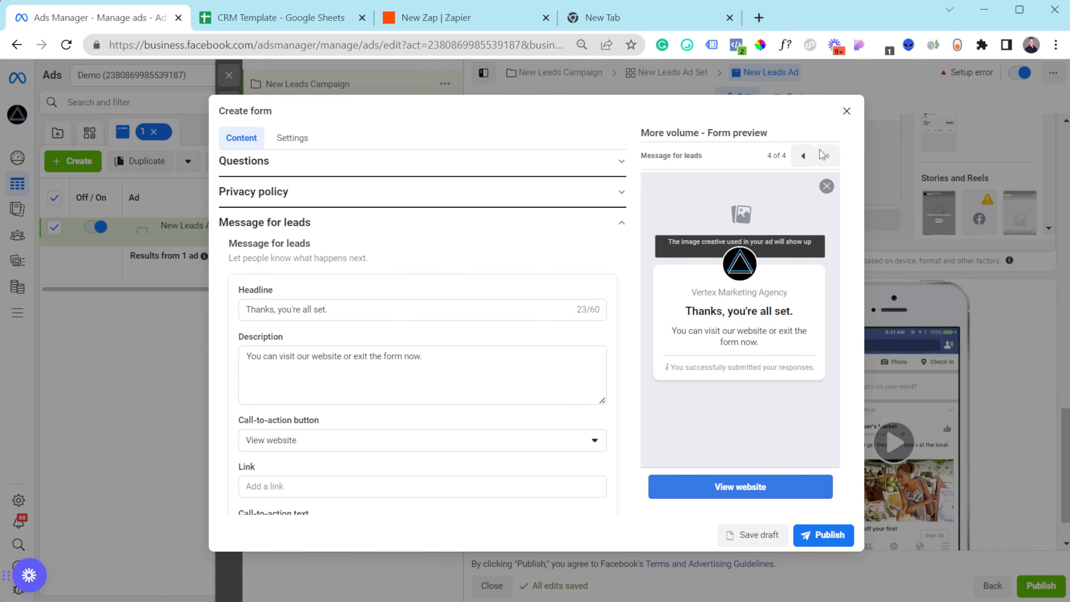
{"action": "left_click", "coordinate": [803, 156]}
- Step the preview back to Intro, then forward through contact info, privacy review and thank-you pages
{"action": "left_click", "coordinate": [803, 156]}
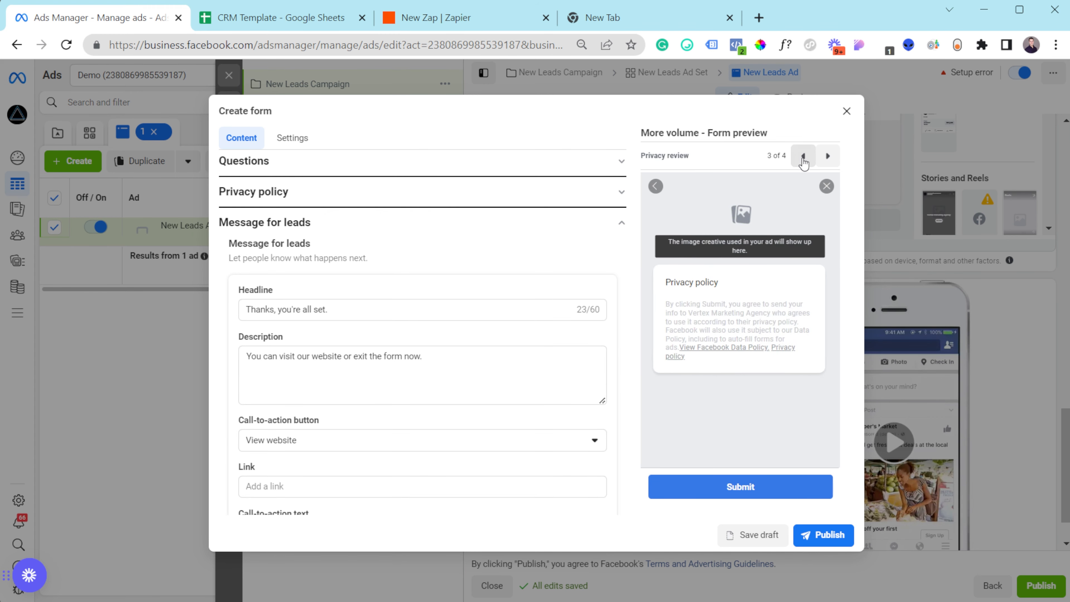
{"action": "left_click", "coordinate": [803, 156]}
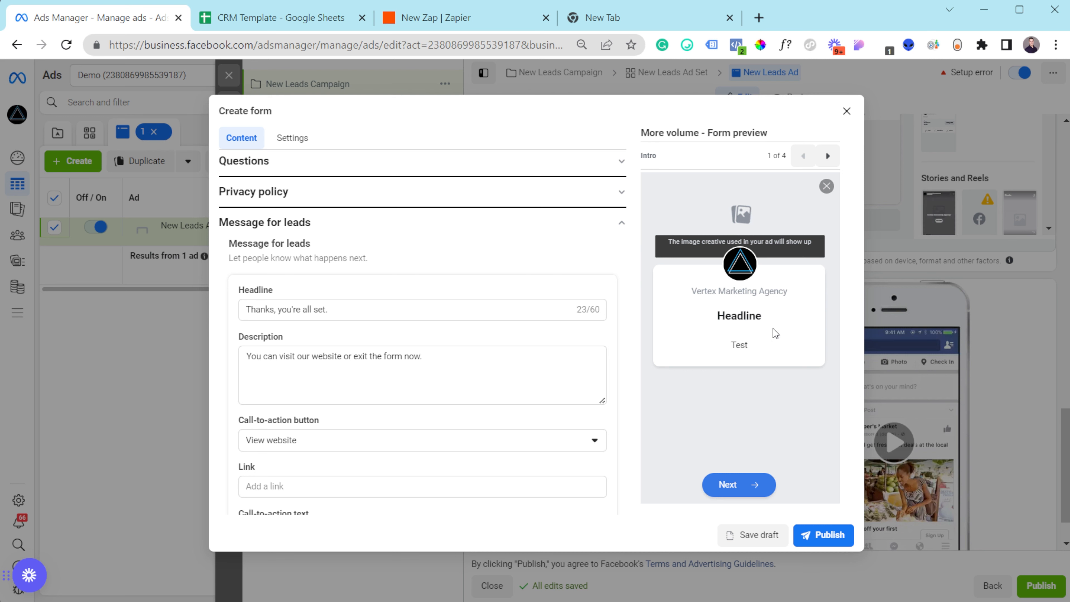
{"action": "left_click", "coordinate": [827, 156]}
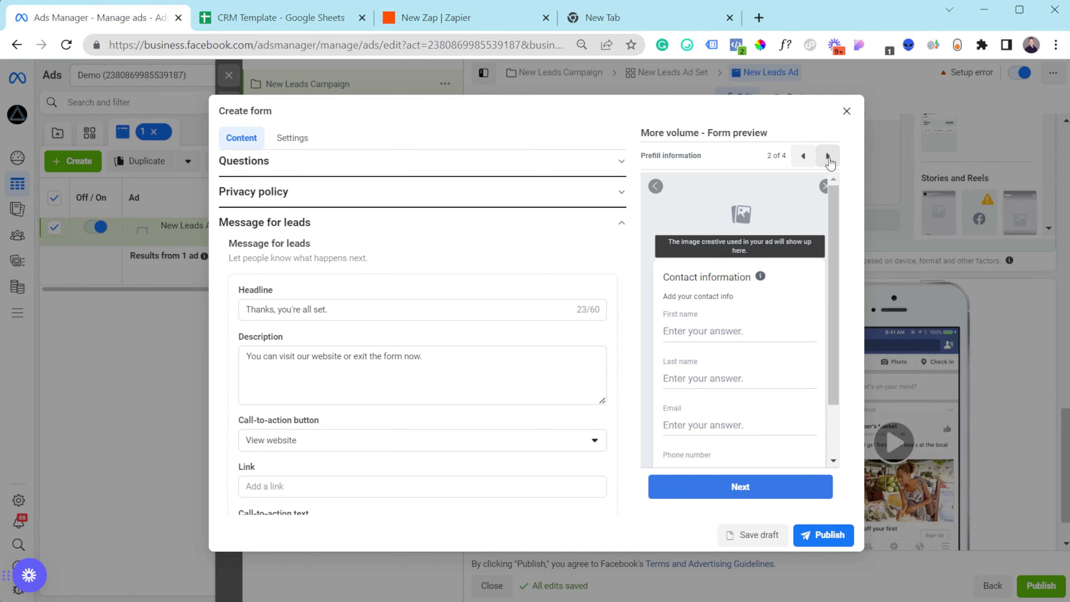
{"action": "left_click", "coordinate": [827, 156]}
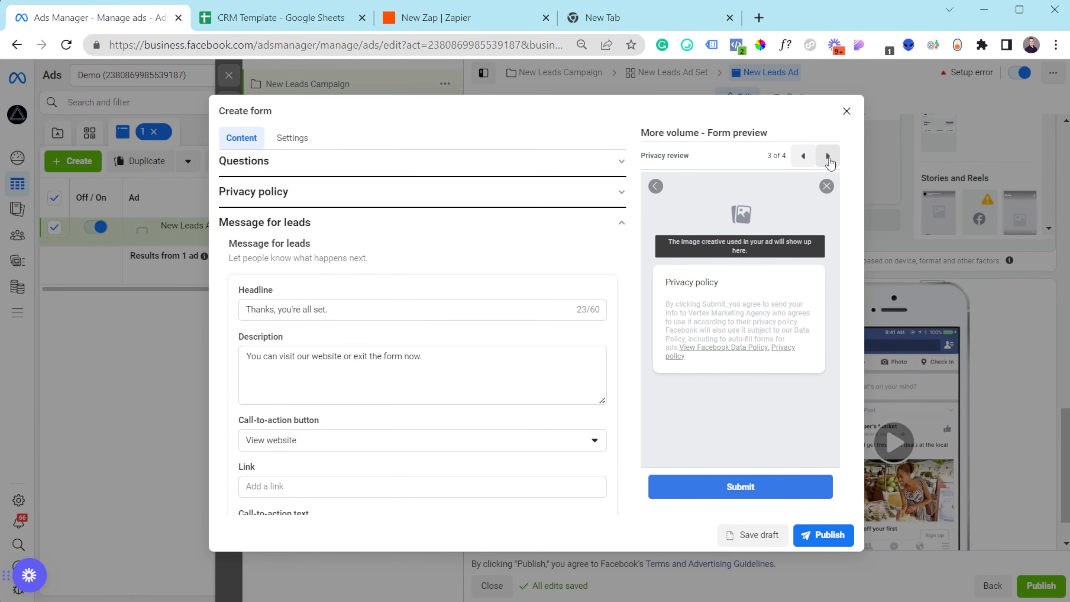
{"action": "left_click", "coordinate": [827, 157]}
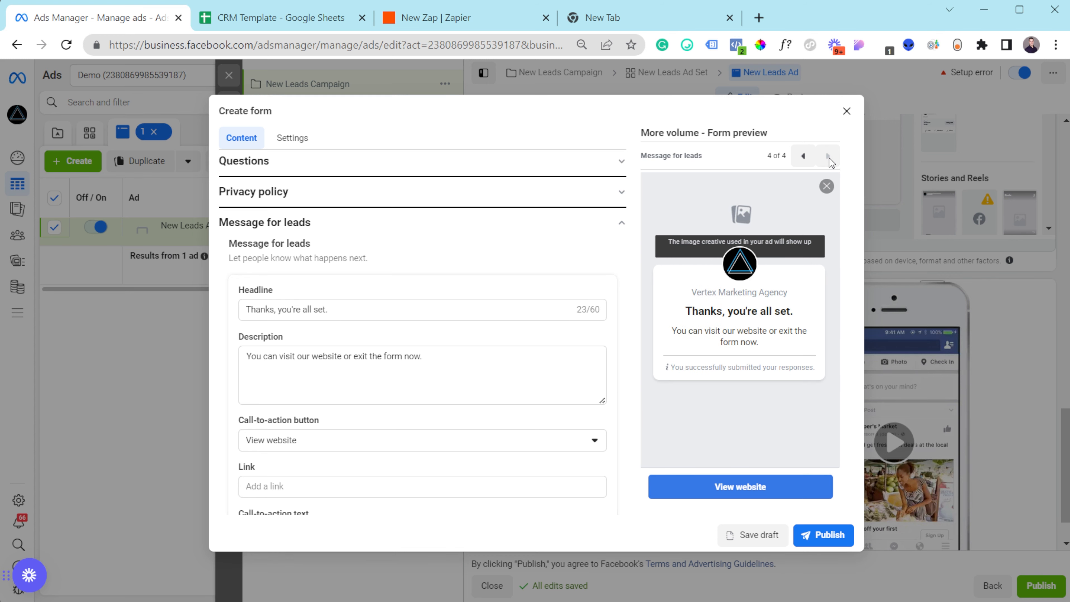
{"action": "scroll", "coordinate": [363, 365], "scroll_direction": "down", "scroll_amount": 3}
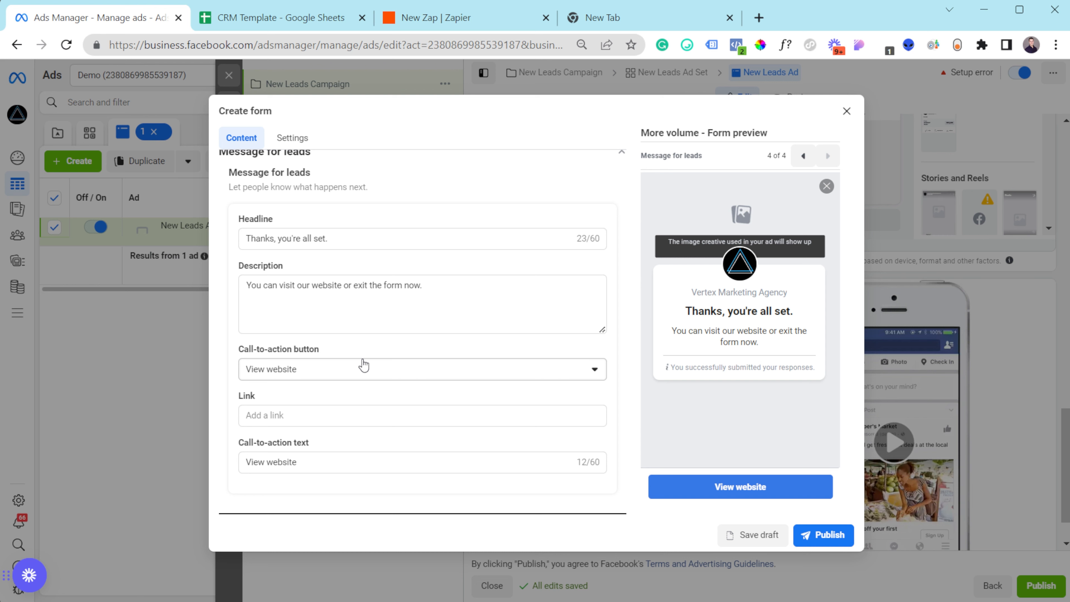
- Set the completion call-to-action to View website, linking to the agency site URL
{"action": "left_click", "coordinate": [366, 369]}
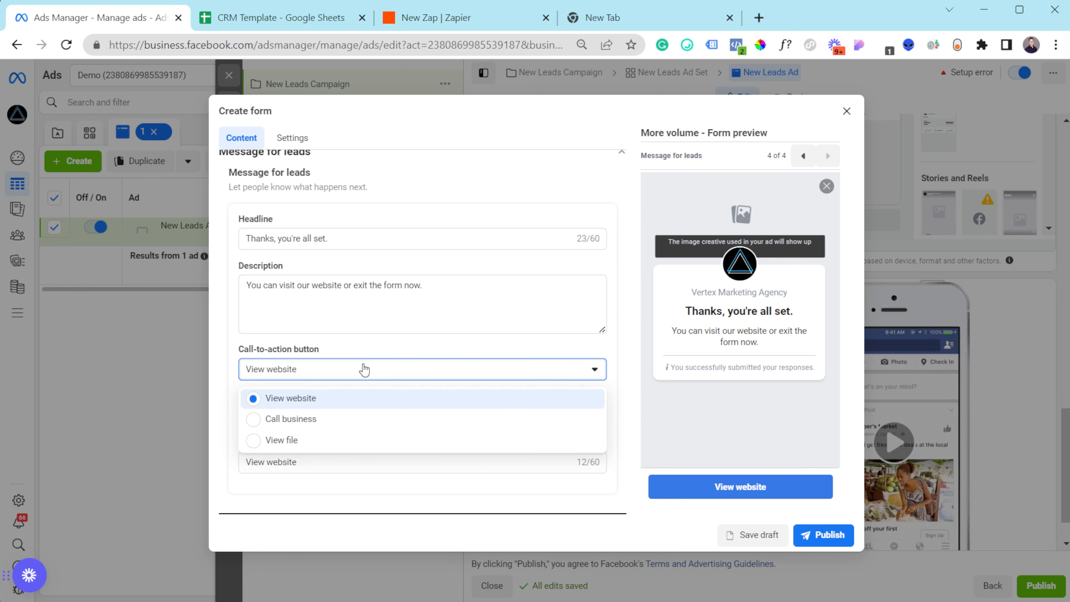
{"action": "left_click", "coordinate": [314, 419]}
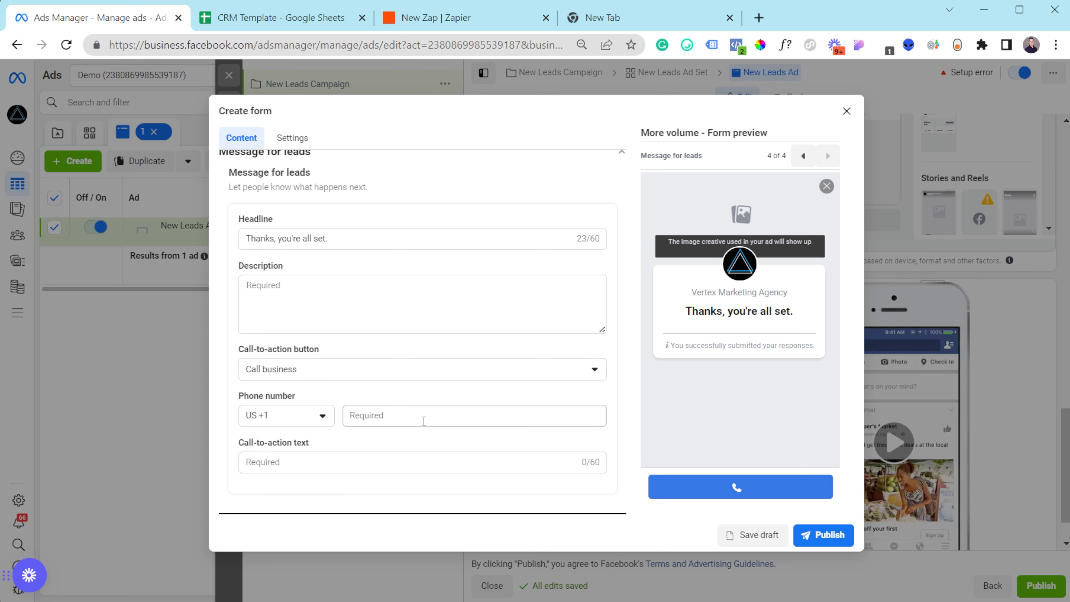
{"action": "left_click", "coordinate": [312, 461]}
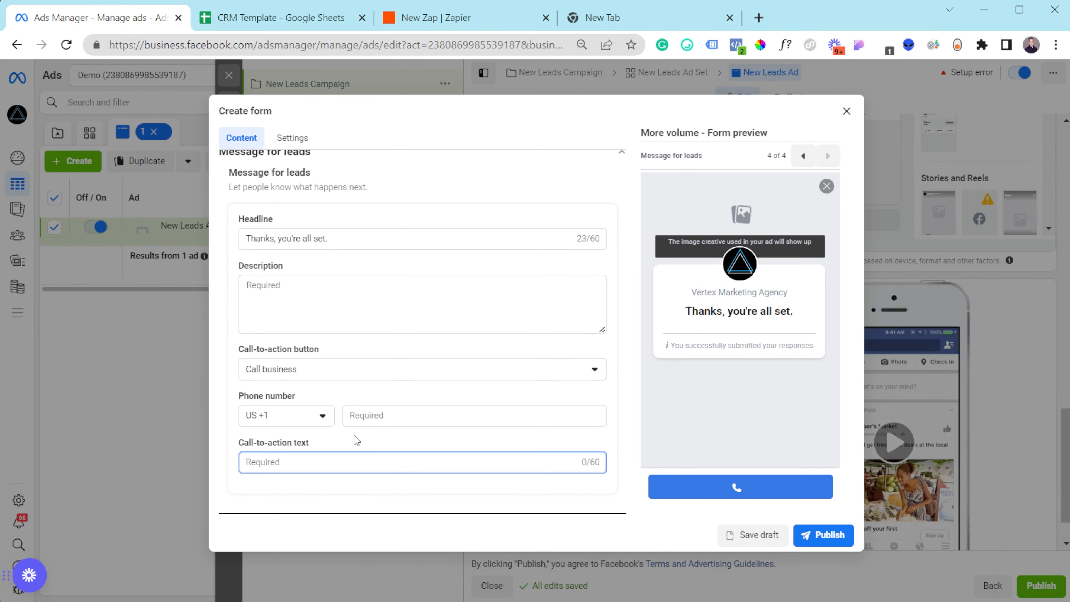
{"action": "left_click", "coordinate": [283, 370]}
{"action": "left_click", "coordinate": [289, 398]}
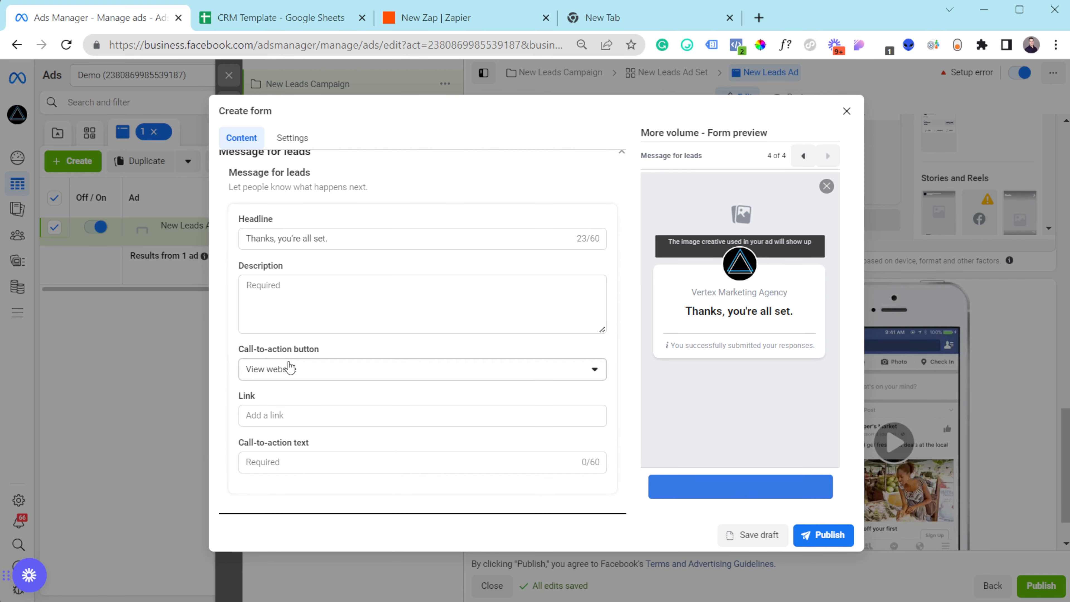
{"action": "left_click", "coordinate": [288, 417]}
{"action": "type", "text": "https://vertexmarketingagency.com/"}
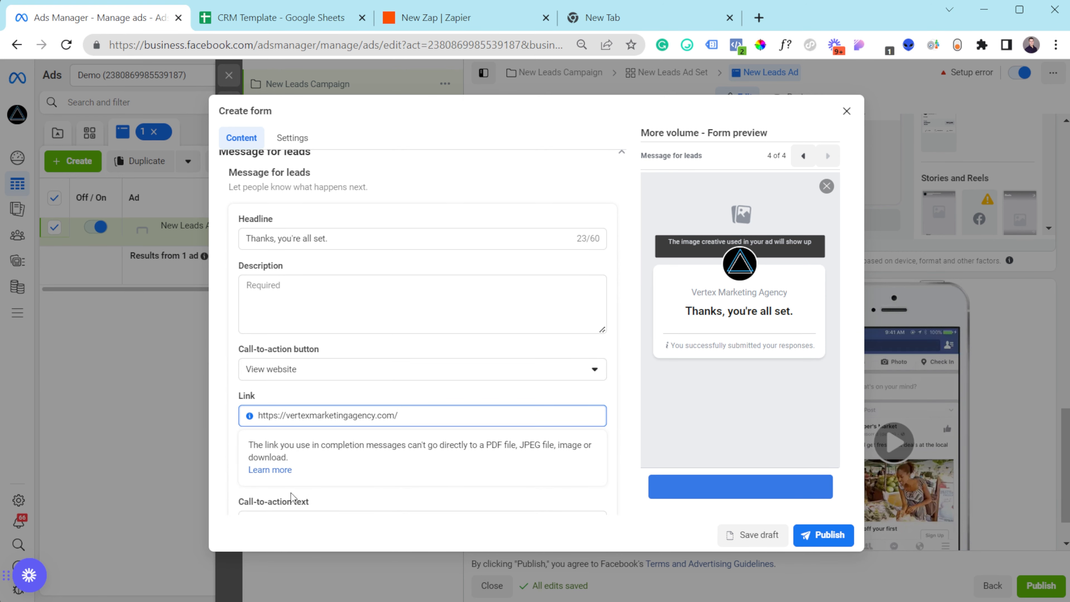
- Label the completion button 'Website' and publish the lead form
{"action": "scroll", "coordinate": [290, 497], "scroll_direction": "down", "scroll_amount": 1}
{"action": "left_click", "coordinate": [307, 462]}
{"action": "type", "text": "Website"}
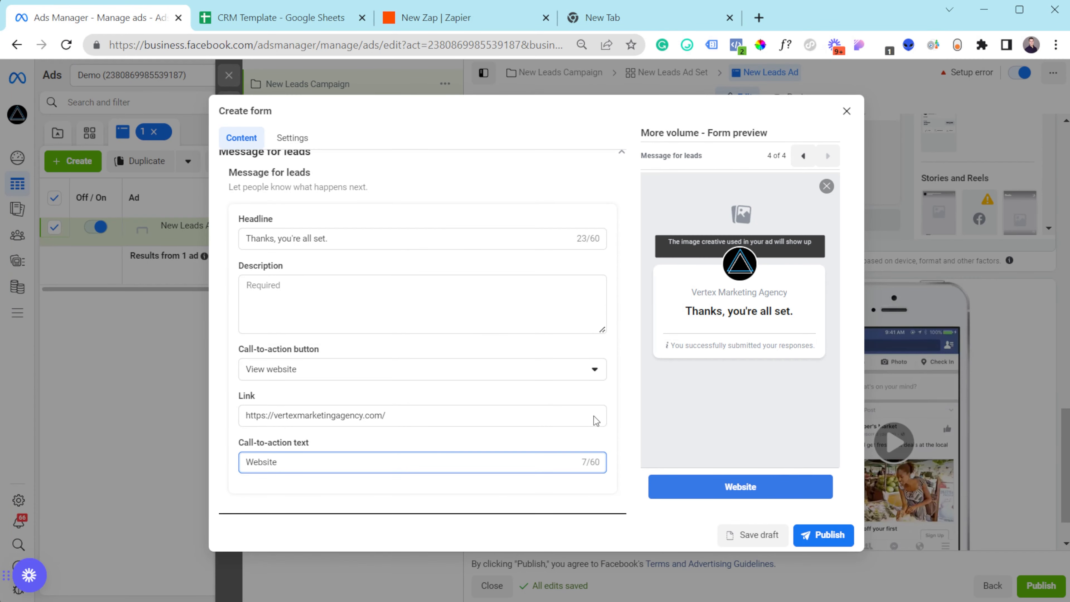
{"action": "scroll", "coordinate": [348, 183], "scroll_direction": "up", "scroll_amount": 3}
{"action": "scroll", "coordinate": [348, 183], "scroll_direction": "up", "scroll_amount": 1}
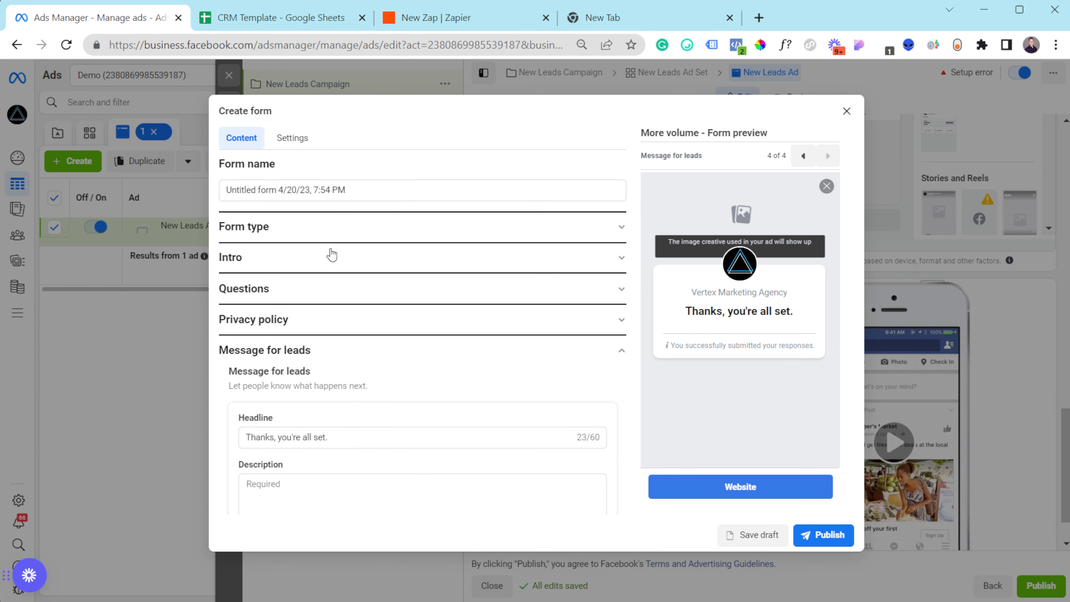
{"action": "left_click", "coordinate": [842, 538]}
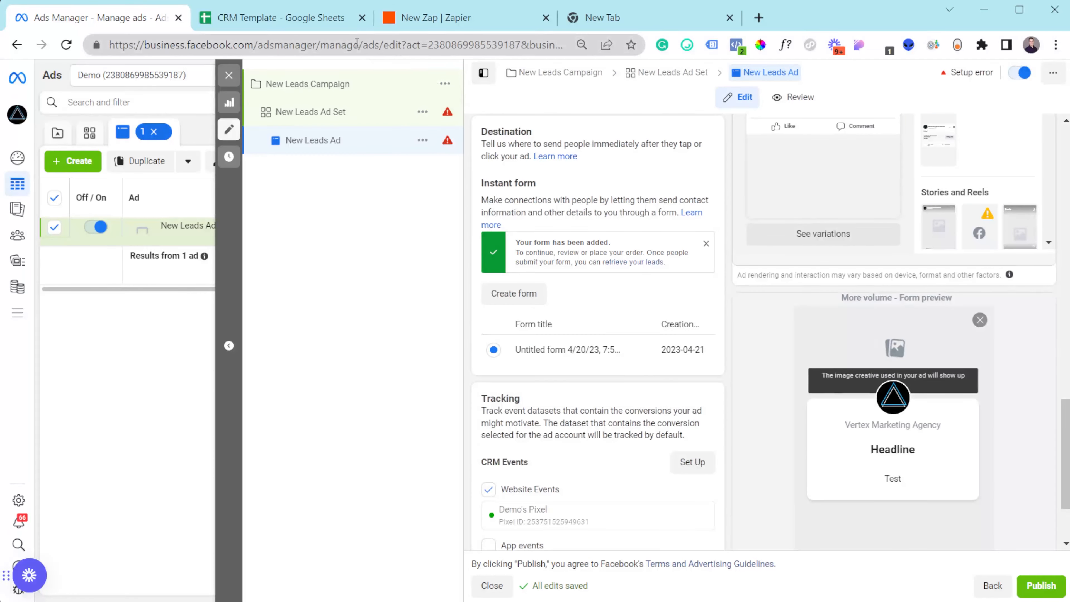
- Look through CRM Template's Interested, Closed Won Deals, Not Interested and Not Qualified sheets, ending on All Leads
{"action": "left_click", "coordinate": [311, 29]}
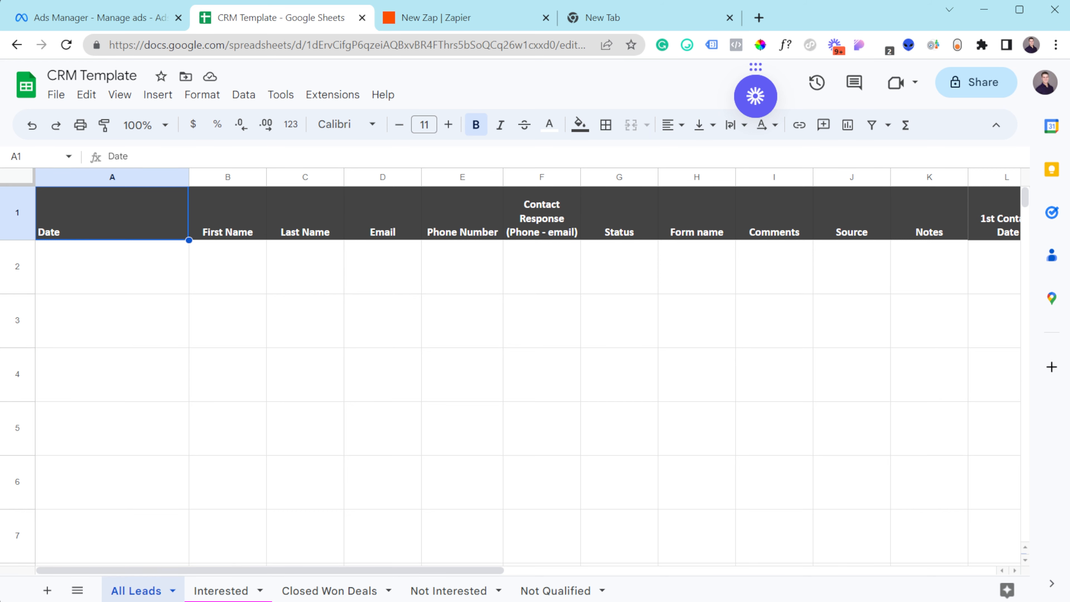
{"action": "left_click", "coordinate": [237, 592]}
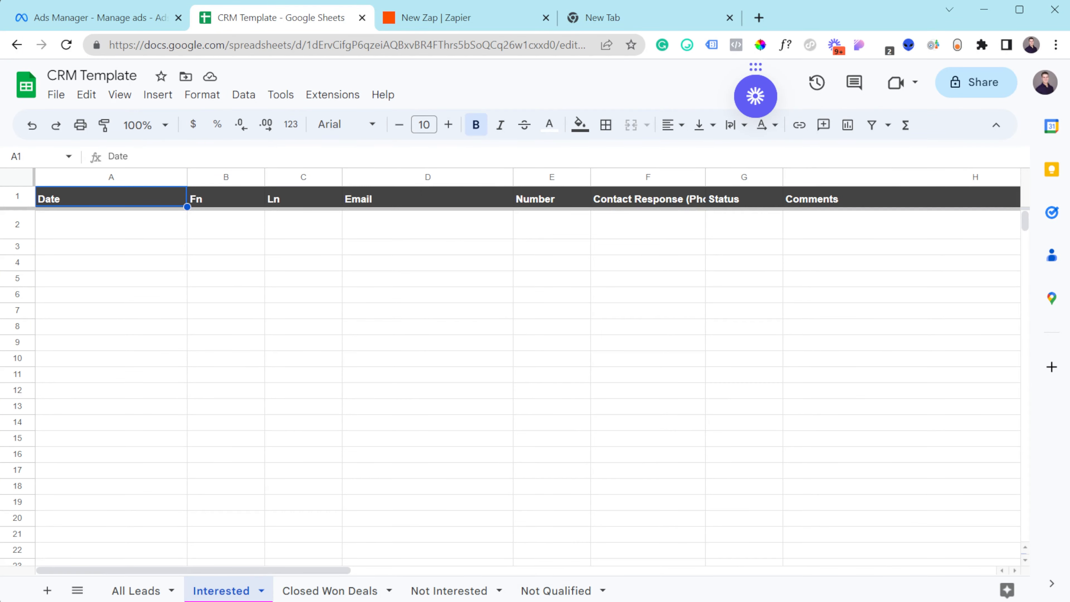
{"action": "left_click", "coordinate": [345, 591]}
{"action": "left_click", "coordinate": [434, 590]}
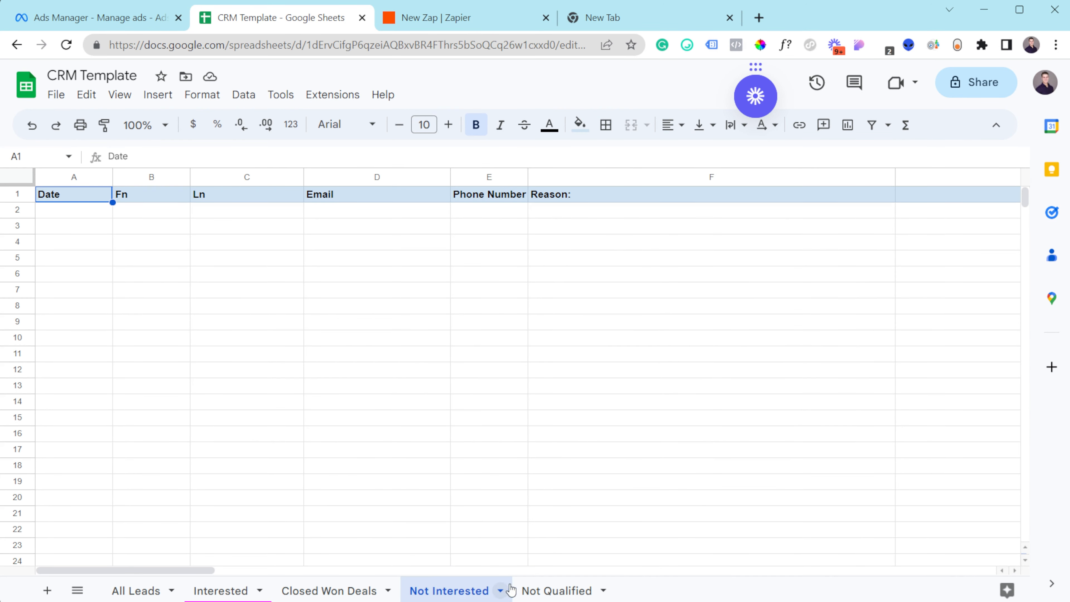
{"action": "left_click", "coordinate": [546, 590]}
{"action": "left_click", "coordinate": [139, 591]}
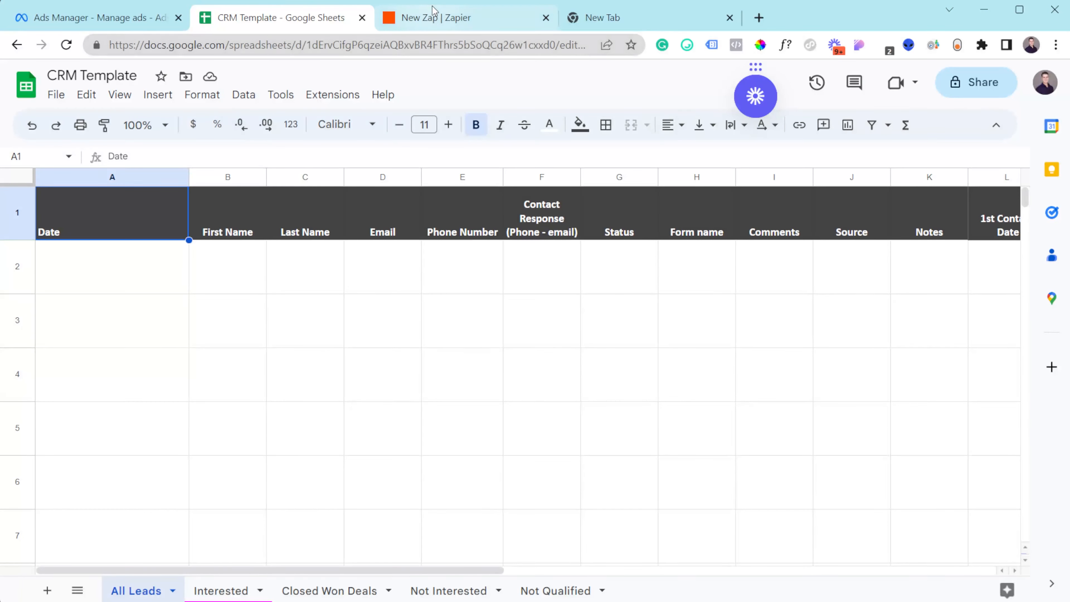
- Make Facebook Lead Ads with the New Lead event the Zap's trigger
{"action": "left_click", "coordinate": [442, 24]}
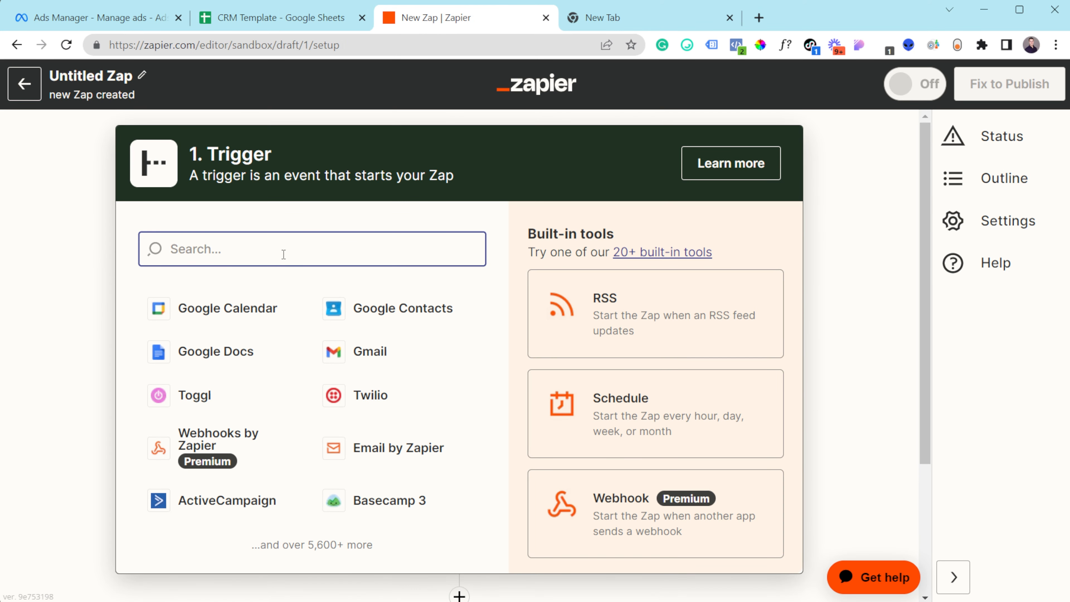
{"action": "type", "text": "facebook"}
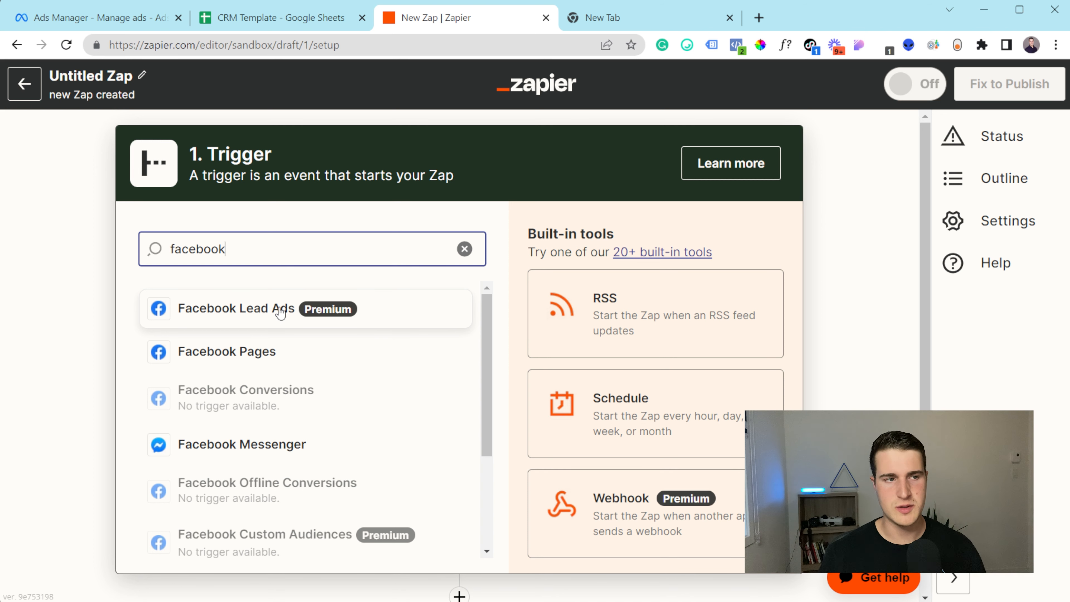
{"action": "left_click", "coordinate": [290, 314]}
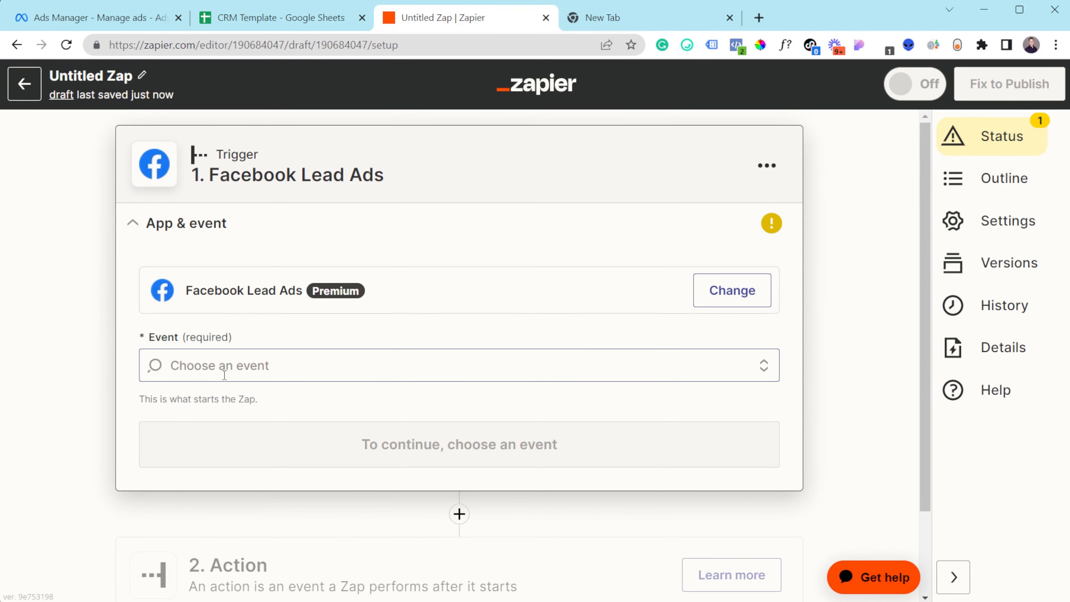
{"action": "left_click", "coordinate": [224, 375]}
{"action": "left_click", "coordinate": [228, 332]}
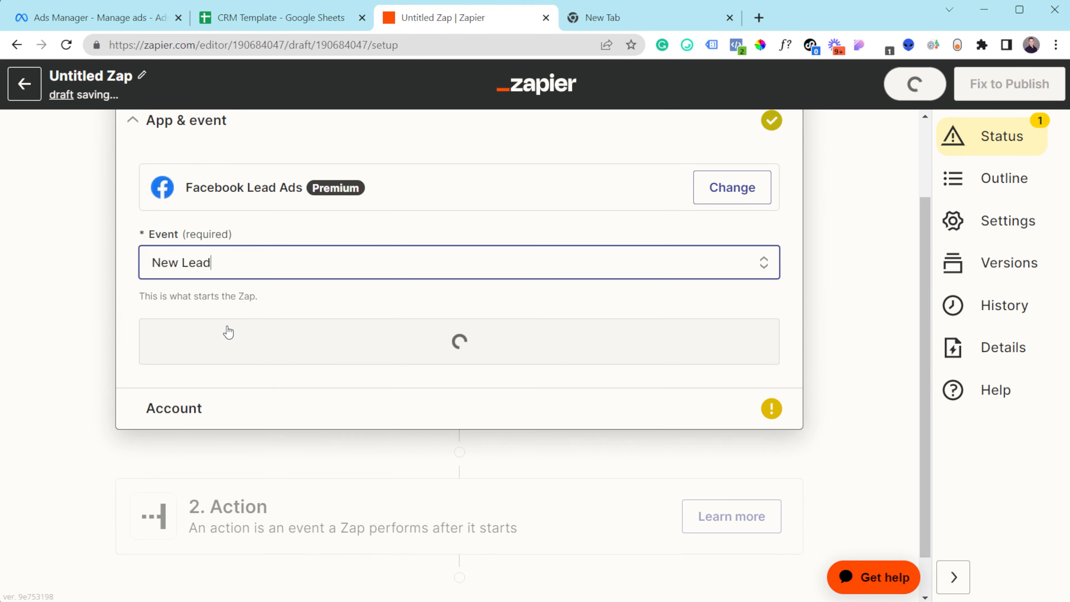
{"action": "left_click", "coordinate": [256, 352]}
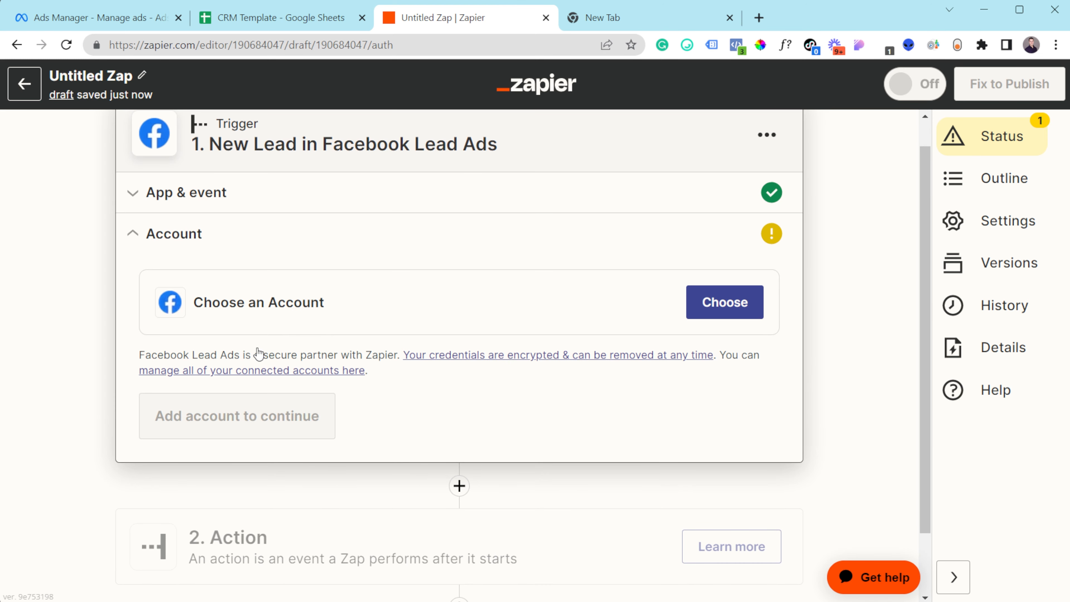
- Connect the Facebook account already used in 2 Zaps to the trigger
{"action": "left_click", "coordinate": [727, 303]}
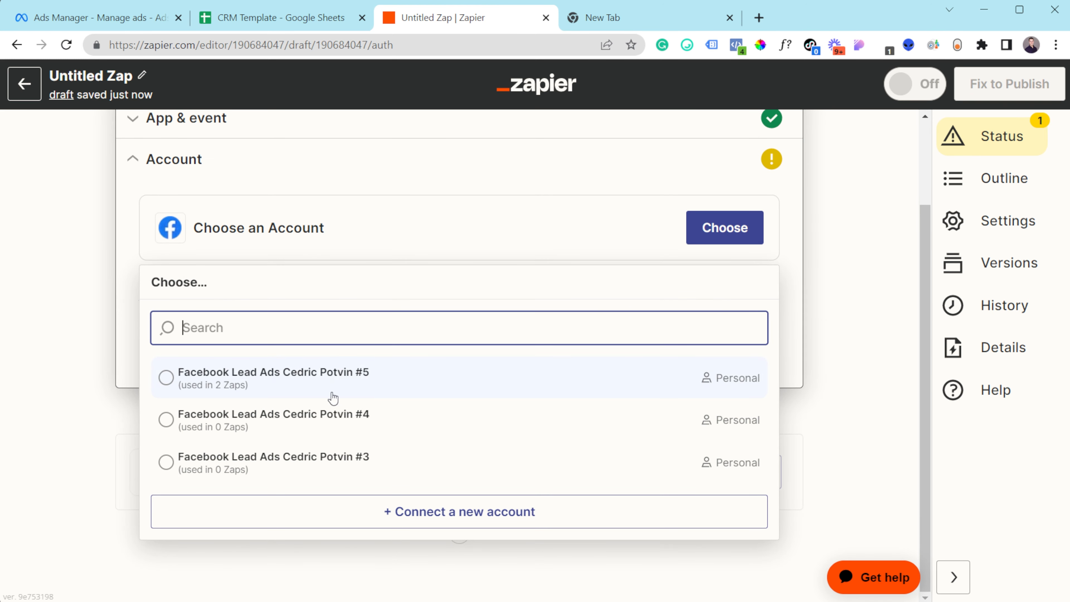
{"action": "left_click", "coordinate": [375, 381]}
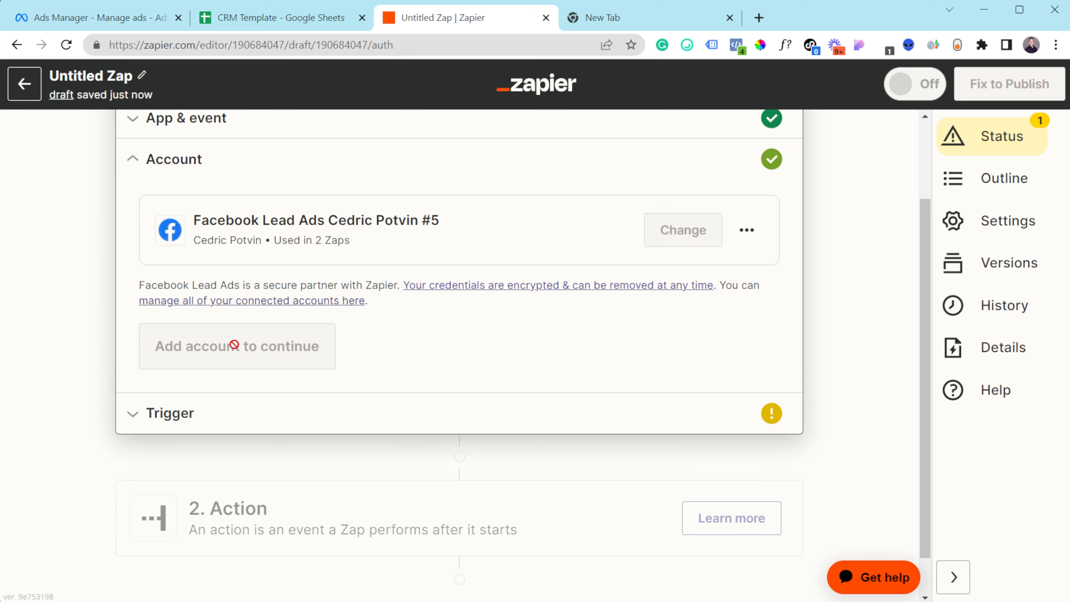
{"action": "left_click", "coordinate": [212, 361]}
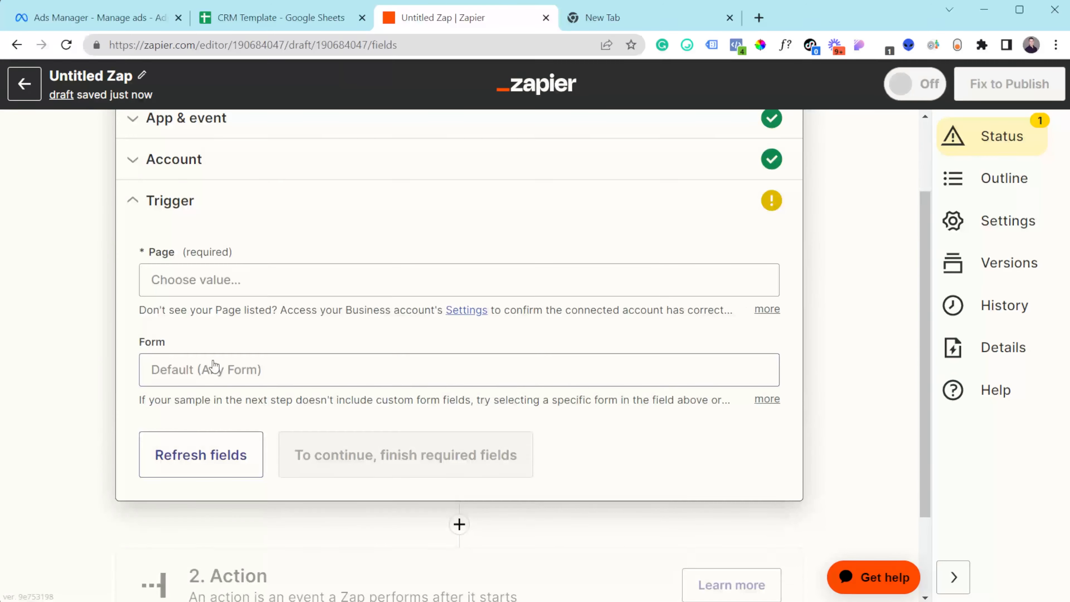
- Set the trigger's Page to Vertex Marketing Agency
{"action": "left_click", "coordinate": [261, 289]}
{"action": "type", "text": "vertex"}
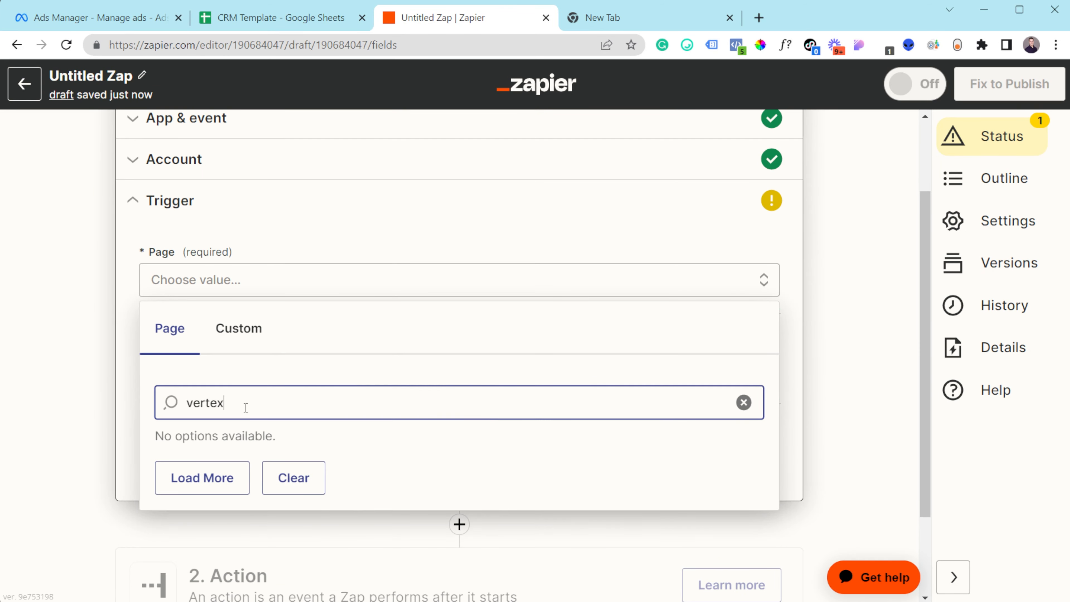
{"action": "left_click", "coordinate": [226, 475]}
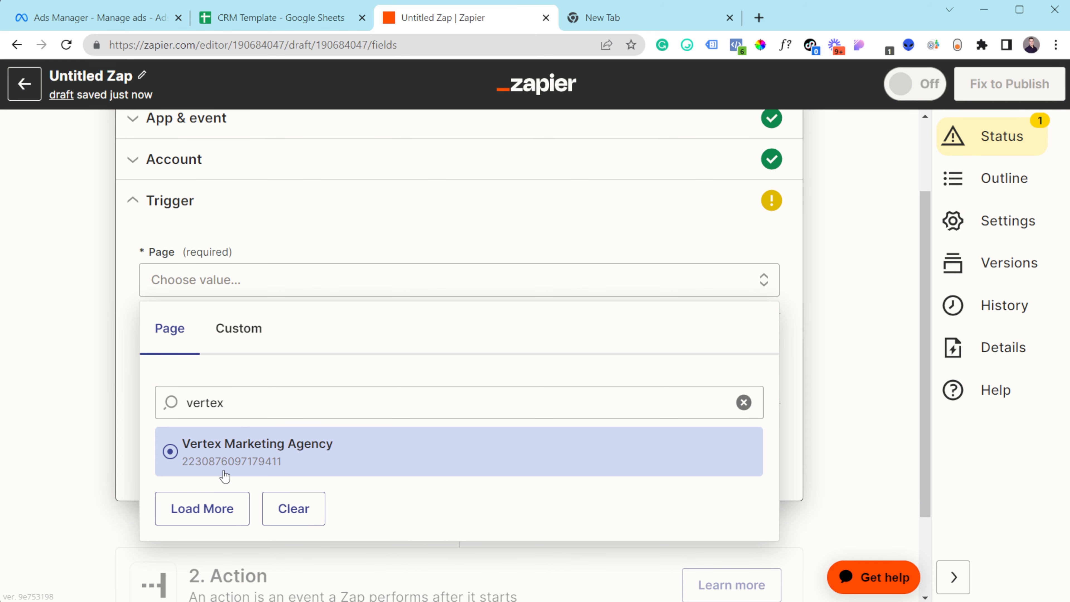
{"action": "left_click", "coordinate": [239, 459]}
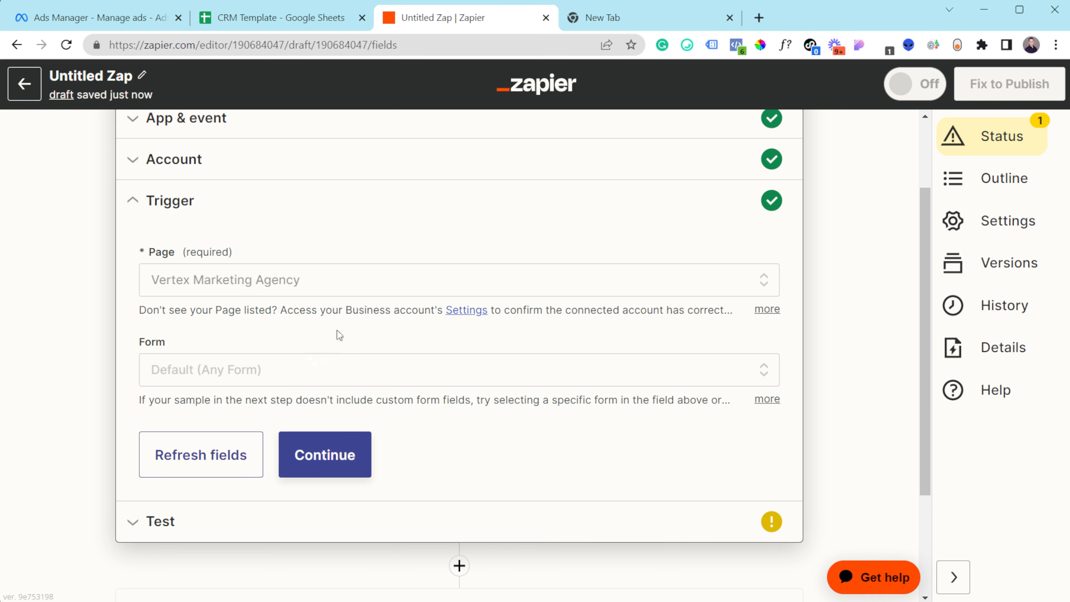
{"action": "left_click", "coordinate": [342, 437]}
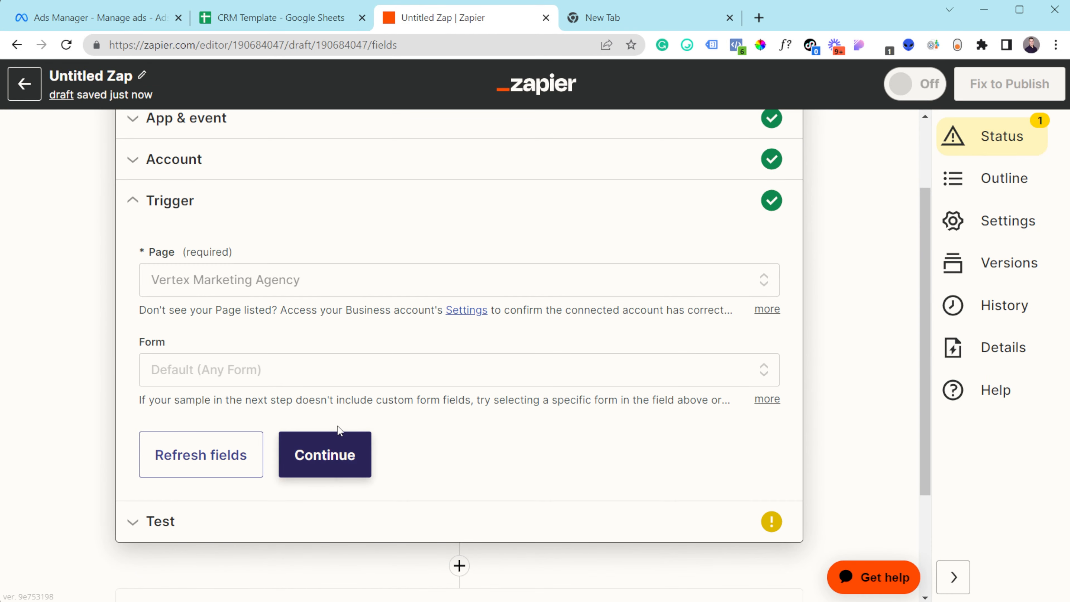
{"action": "left_click", "coordinate": [348, 460]}
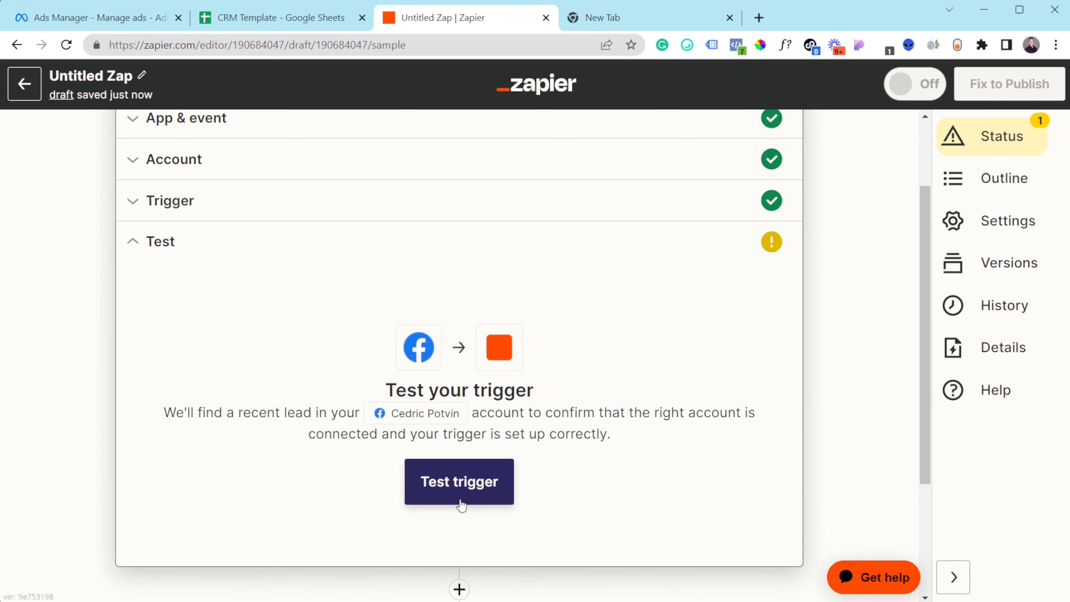
- Test the trigger to fetch a sample lead and continue to the Action step
{"action": "left_click", "coordinate": [461, 504]}
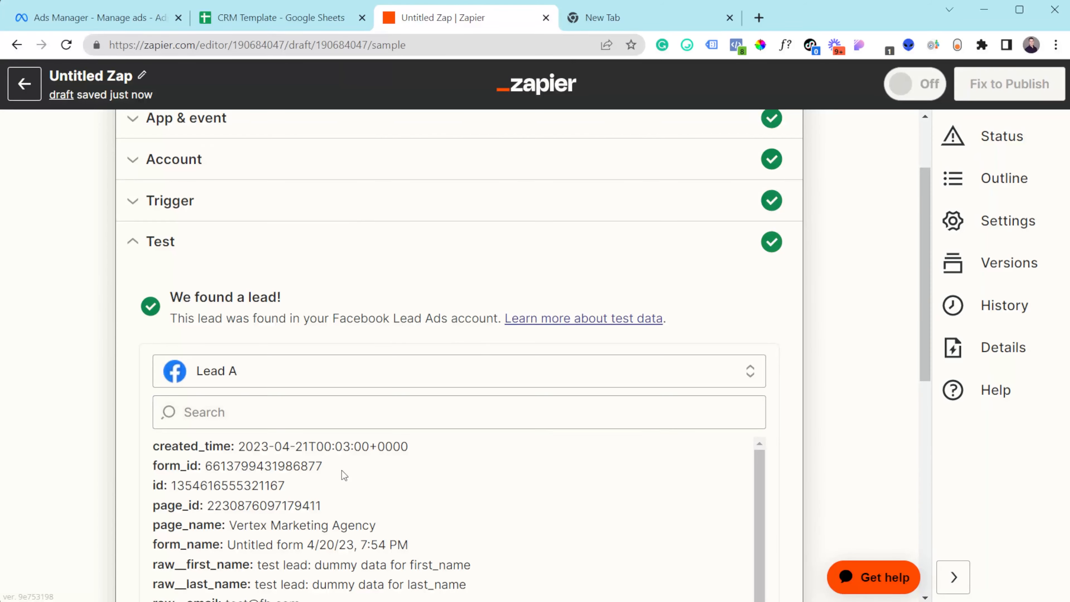
{"action": "scroll", "coordinate": [342, 471], "scroll_direction": "down", "scroll_amount": 2}
{"action": "scroll", "coordinate": [381, 459], "scroll_direction": "down", "scroll_amount": 3}
{"action": "scroll", "coordinate": [401, 297], "scroll_direction": "down", "scroll_amount": 5}
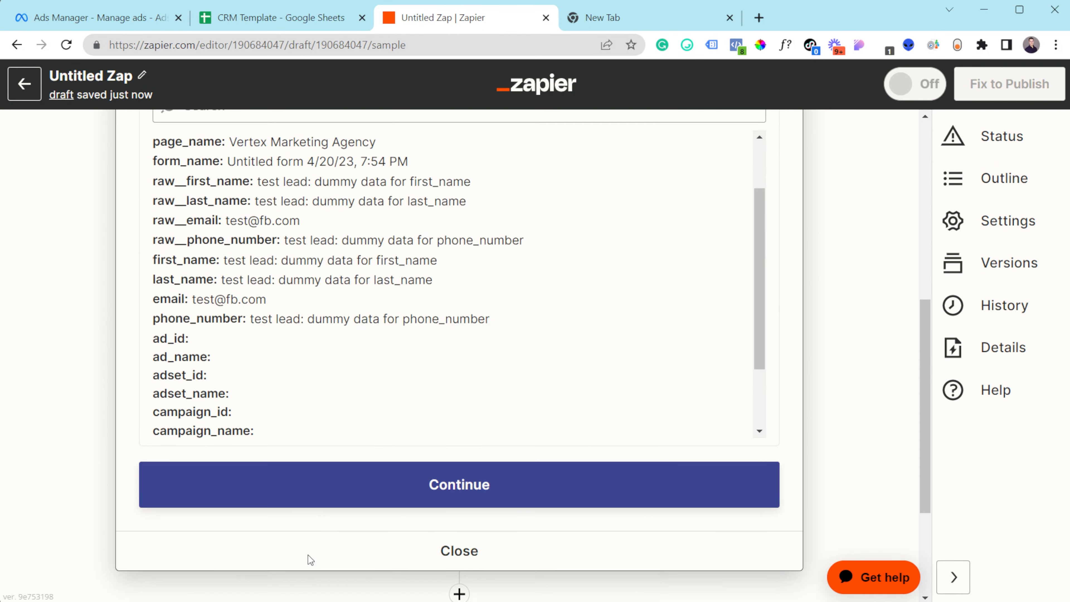
{"action": "left_click", "coordinate": [355, 493]}
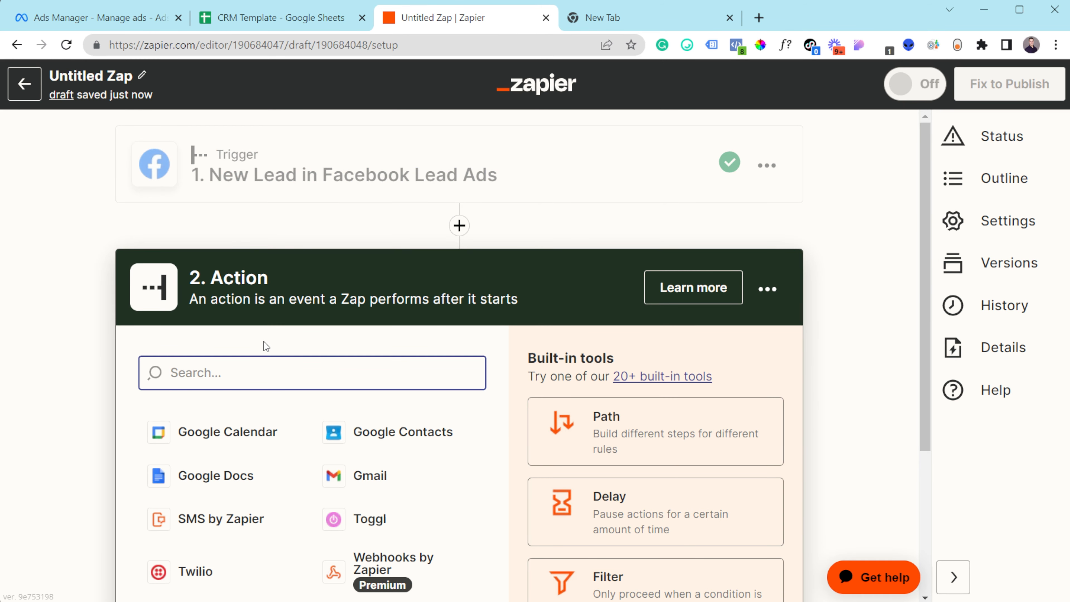
- Make step 2 Google Sheets' Create Spreadsheet Row and connect the first Google Sheets account
{"action": "type", "text": "google"}
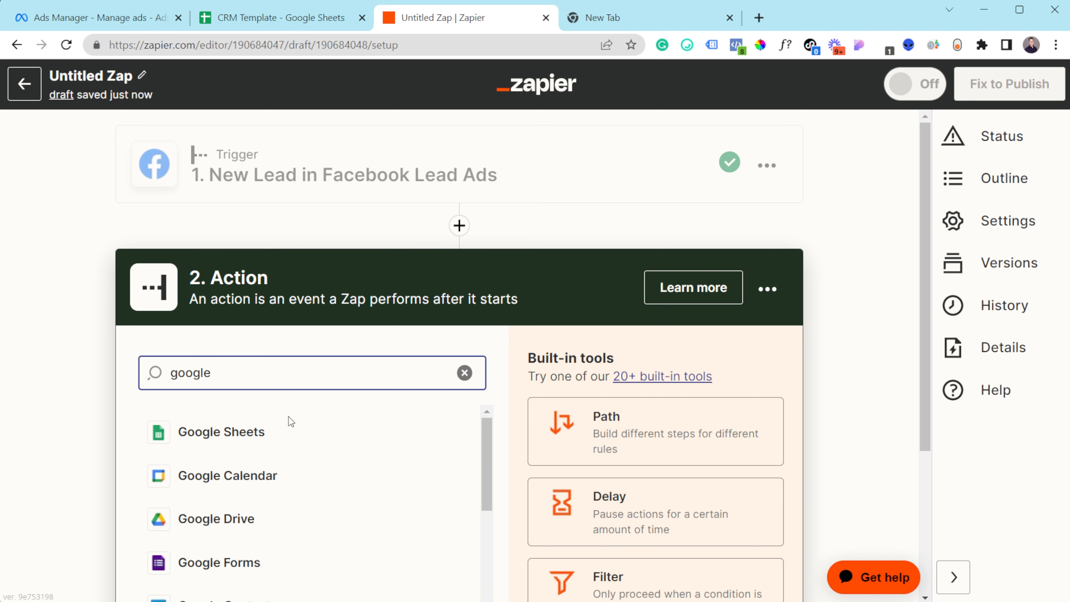
{"action": "left_click", "coordinate": [290, 431]}
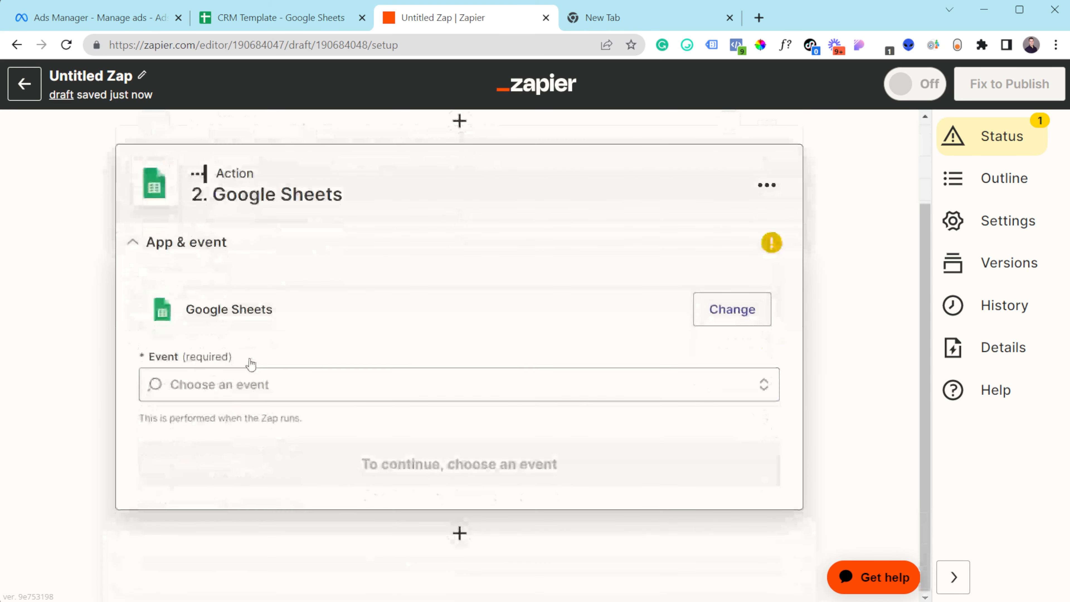
{"action": "left_click", "coordinate": [253, 383]}
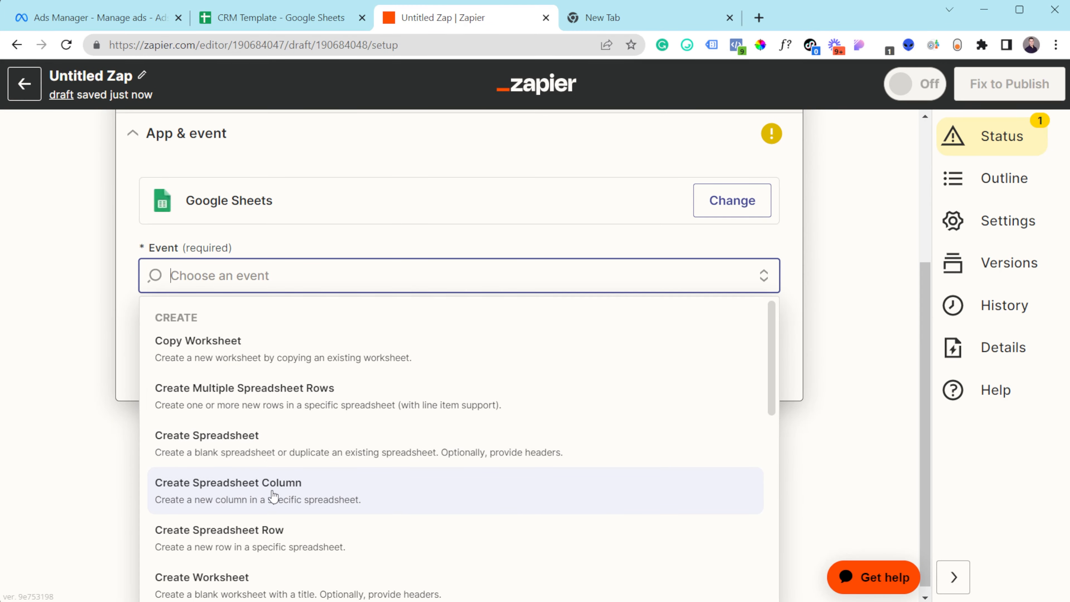
{"action": "left_click", "coordinate": [265, 543]}
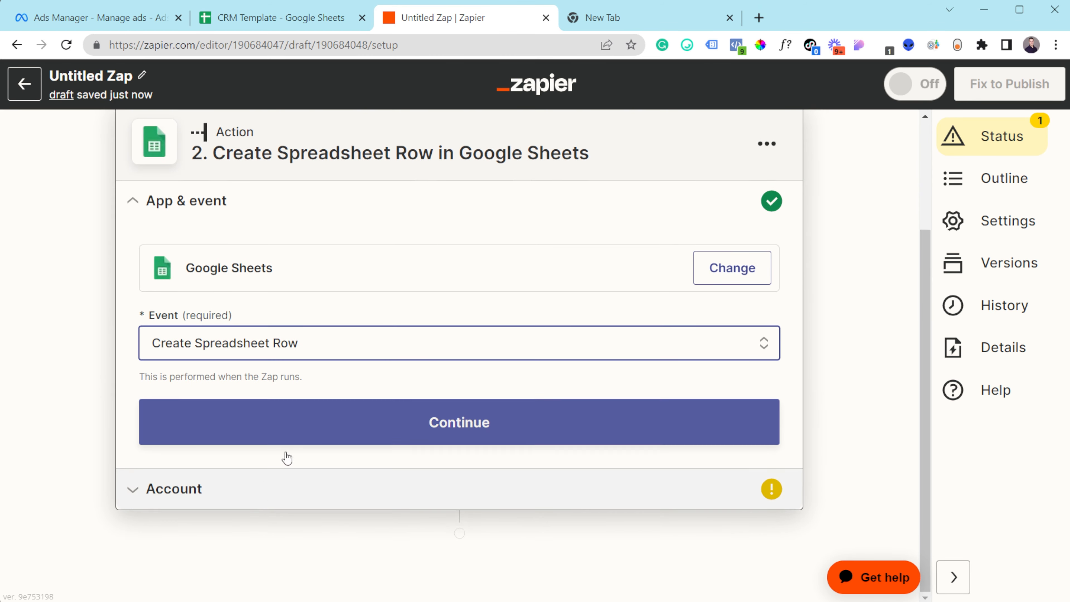
{"action": "left_click", "coordinate": [306, 421]}
{"action": "left_click", "coordinate": [733, 432]}
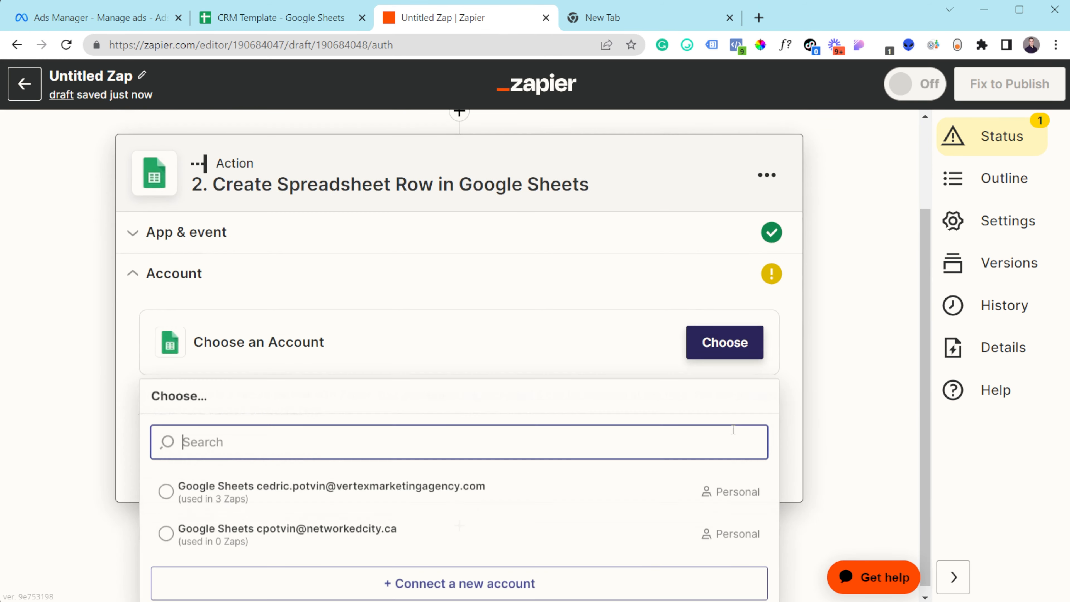
{"action": "left_click", "coordinate": [360, 489]}
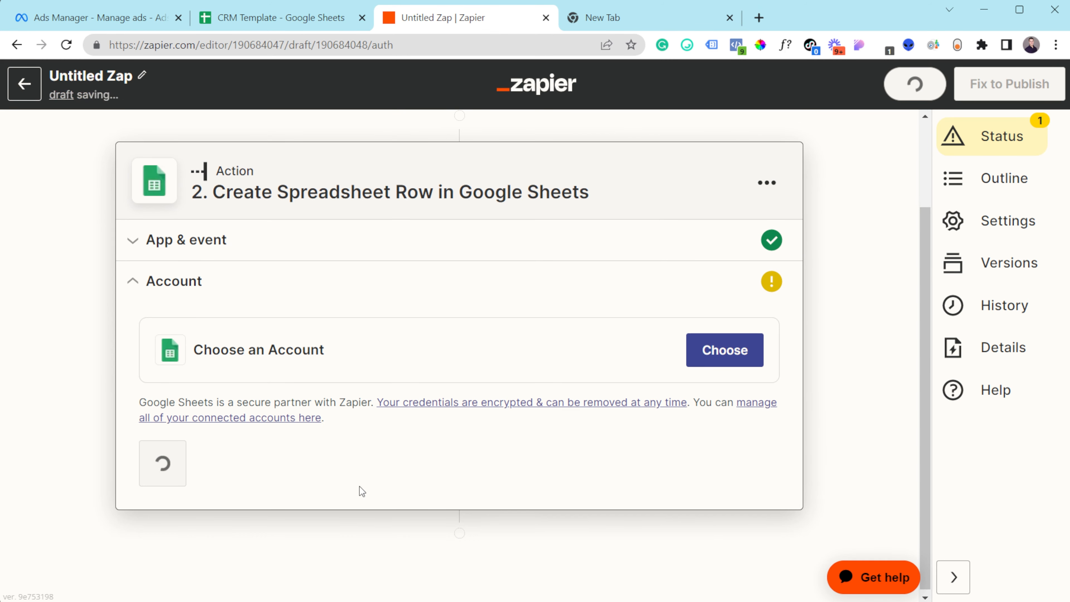
- Point the row action at the CRM Template spreadsheet in My Google Drive, checking its sheet names
{"action": "left_click", "coordinate": [186, 471]}
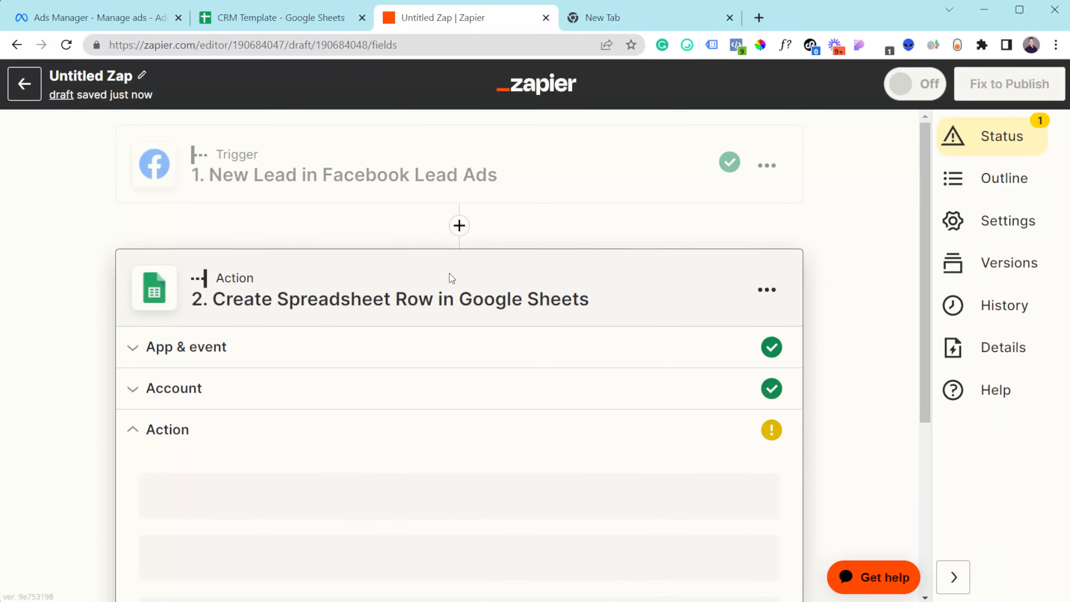
{"action": "left_click", "coordinate": [269, 507]}
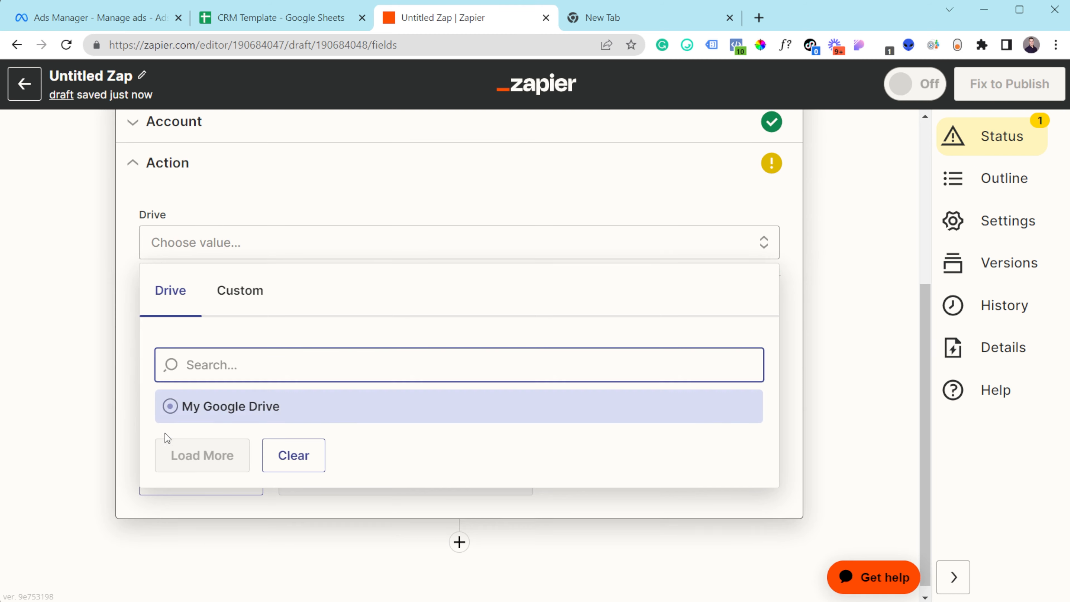
{"action": "left_click", "coordinate": [179, 419]}
{"action": "left_click", "coordinate": [194, 331]}
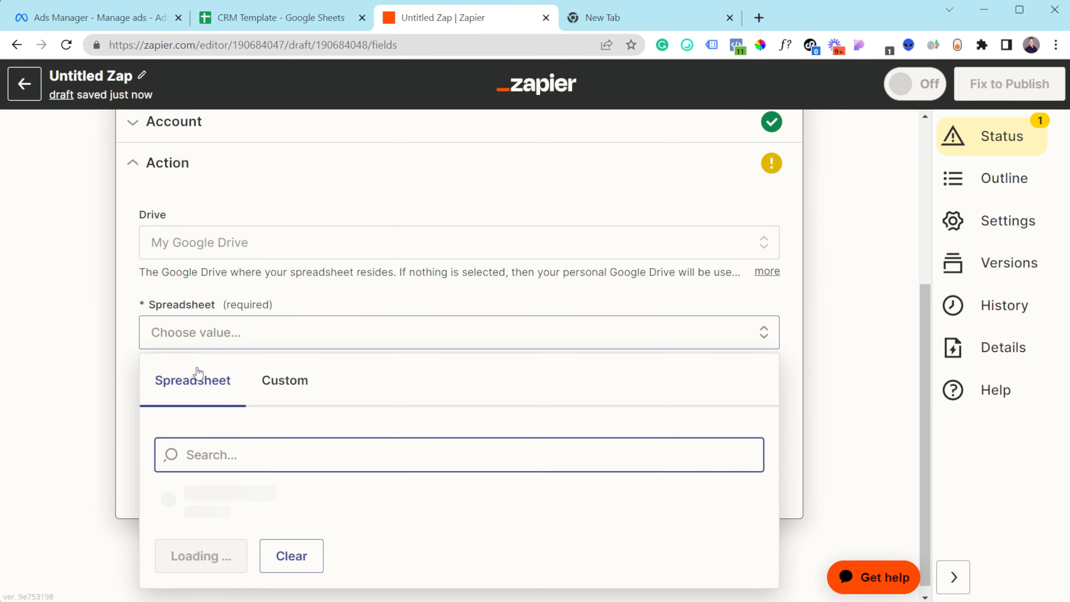
{"action": "type", "text": "crm"}
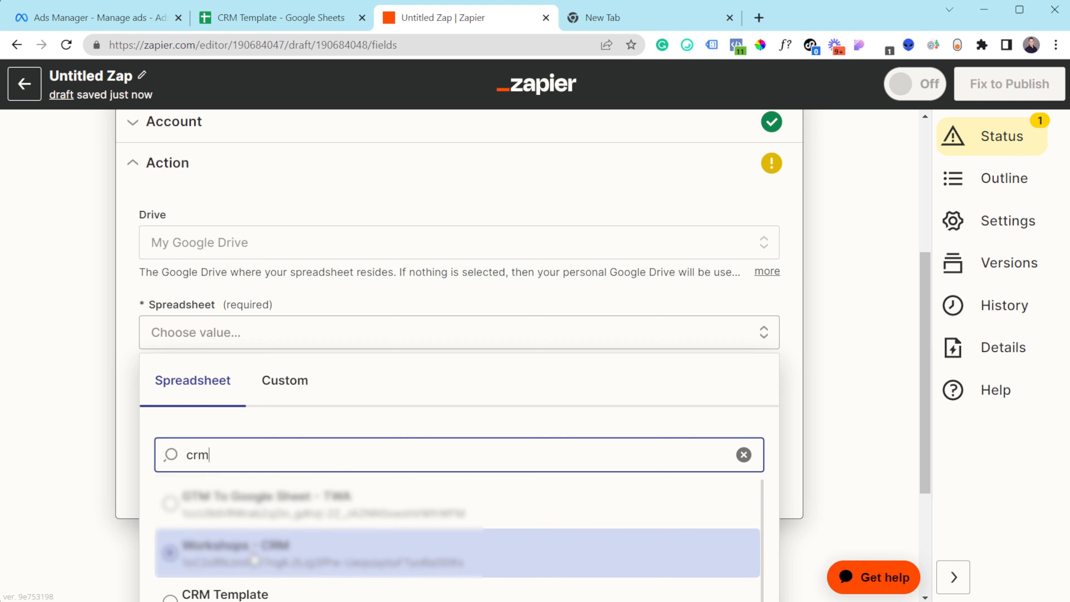
{"action": "left_click", "coordinate": [249, 592]}
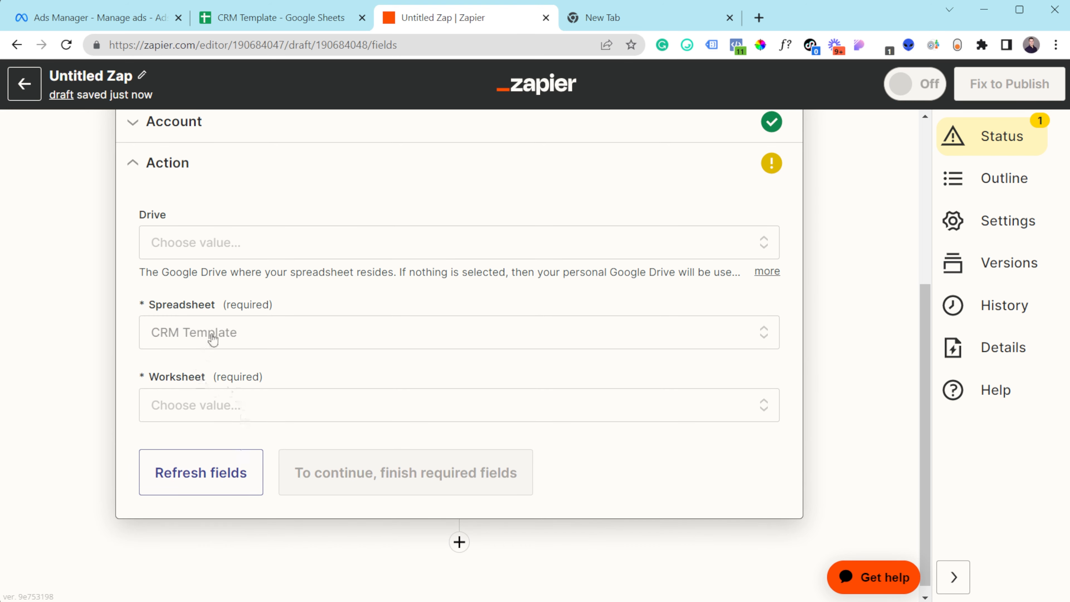
{"action": "left_click", "coordinate": [186, 411]}
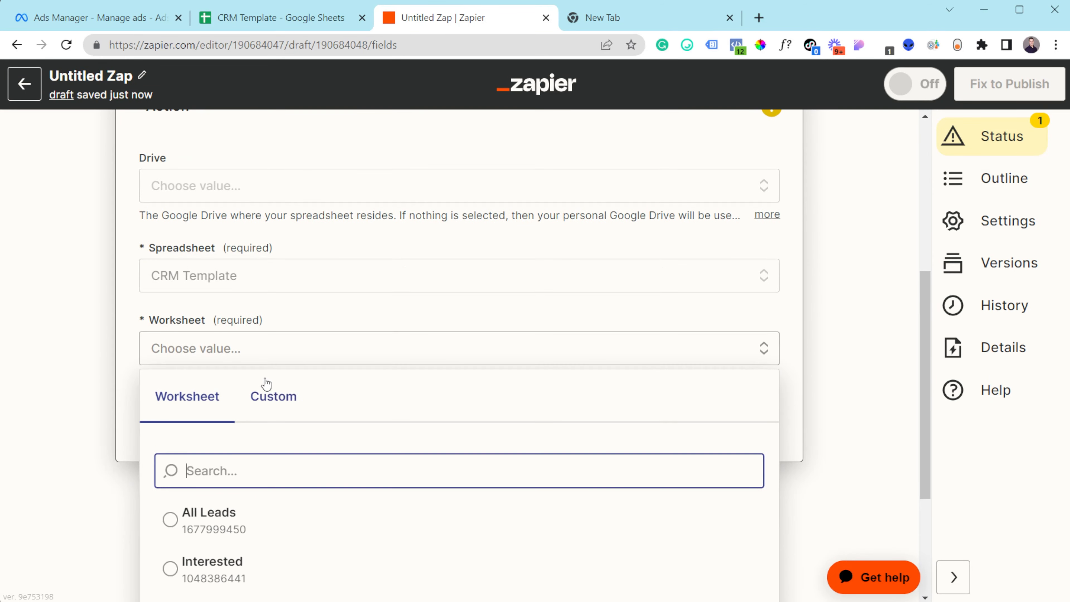
{"action": "left_click", "coordinate": [306, 19]}
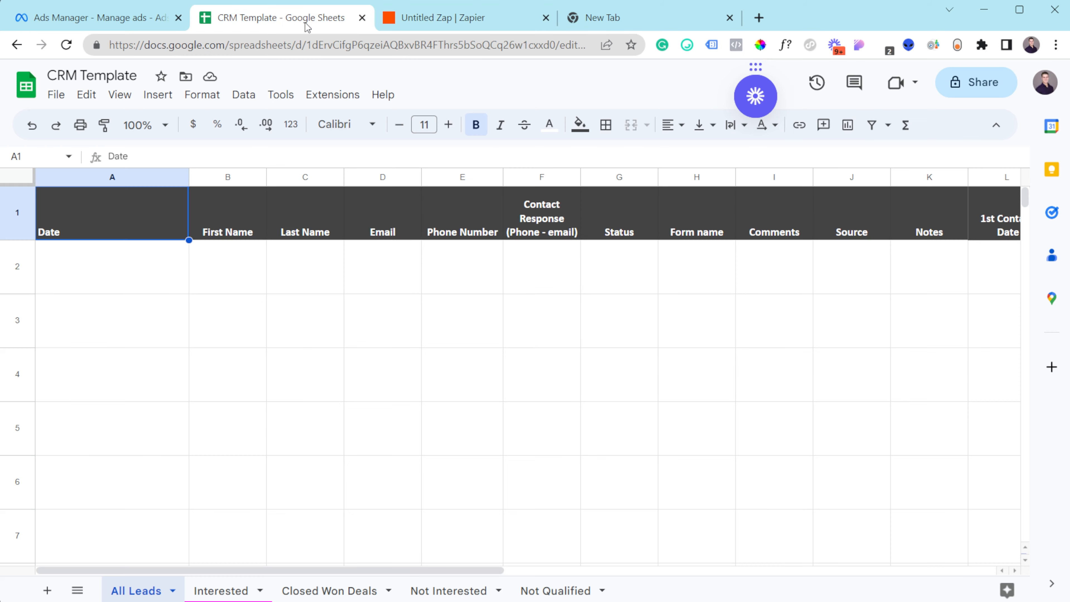
{"action": "left_click", "coordinate": [455, 26]}
- Choose the All Leads worksheet and check CRM Template's column headers
{"action": "left_click", "coordinate": [242, 538]}
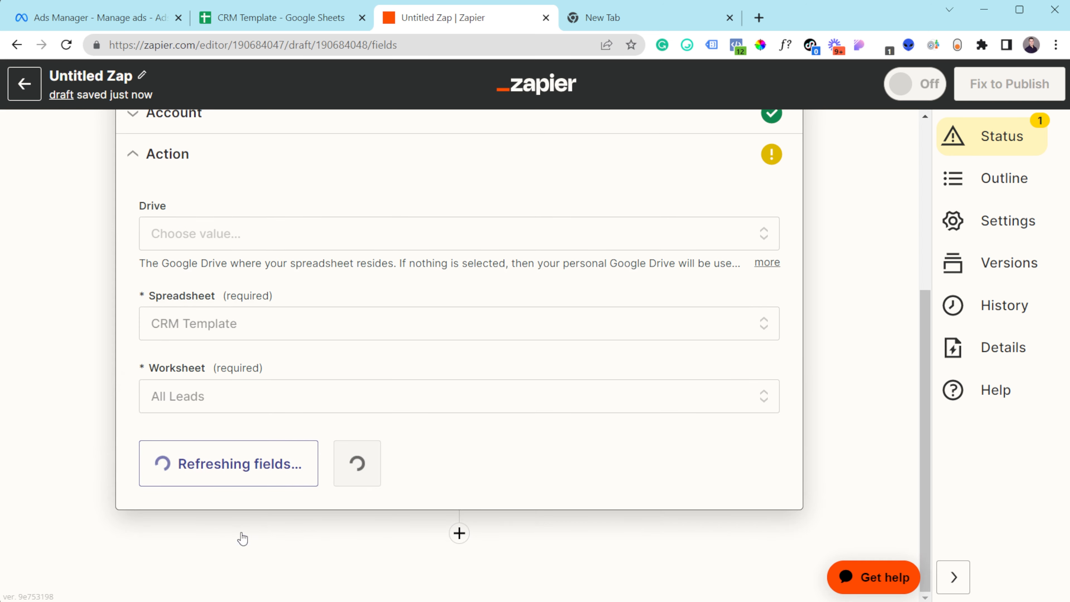
{"action": "scroll", "coordinate": [202, 329], "scroll_direction": "down", "scroll_amount": 2}
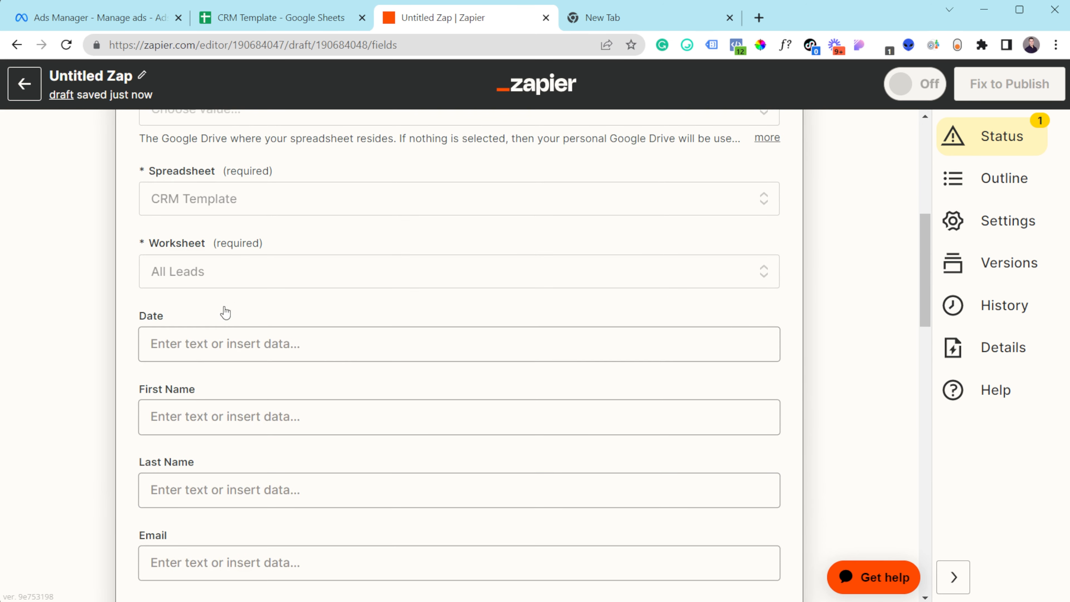
{"action": "scroll", "coordinate": [229, 291], "scroll_direction": "down", "scroll_amount": 2}
{"action": "left_click", "coordinate": [320, 22]}
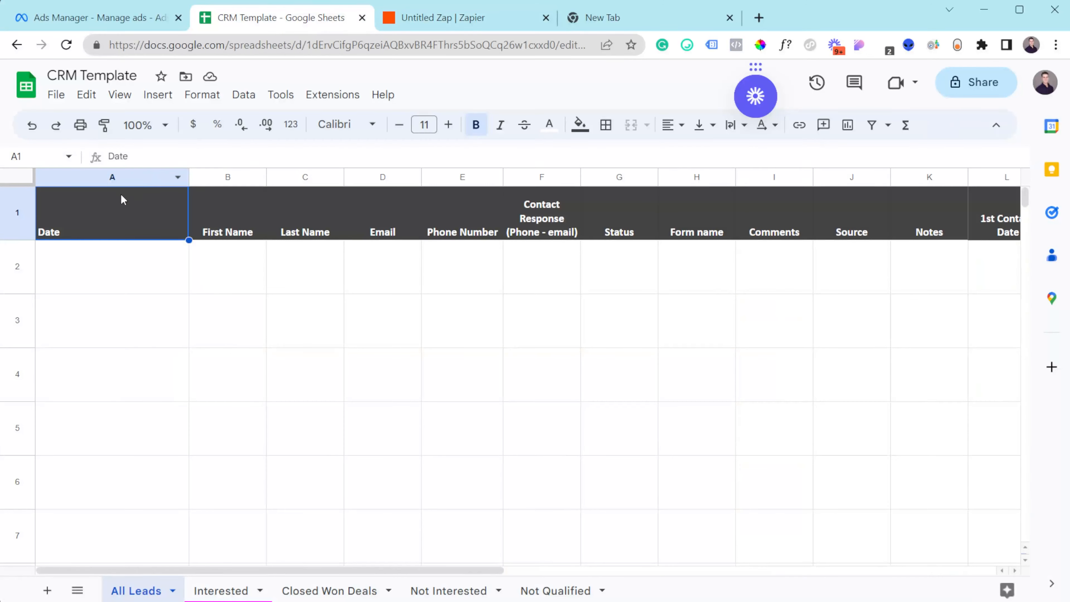
{"action": "left_click", "coordinate": [446, 17]}
- Map the lead's Created Time to Date, and First Name and Last Name to their columns
{"action": "left_click", "coordinate": [186, 264]}
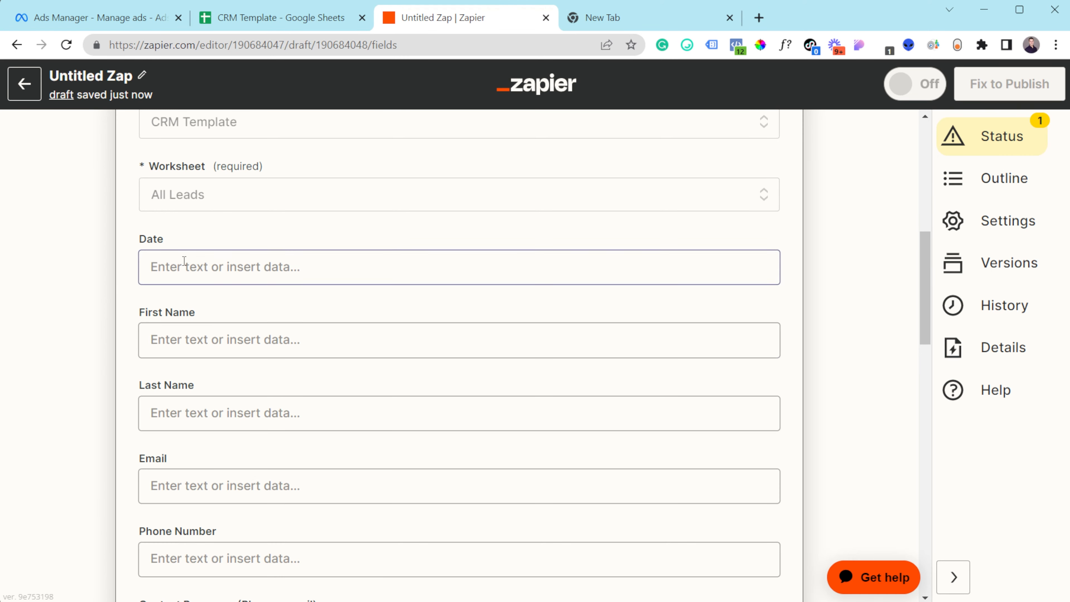
{"action": "left_click", "coordinate": [248, 541]}
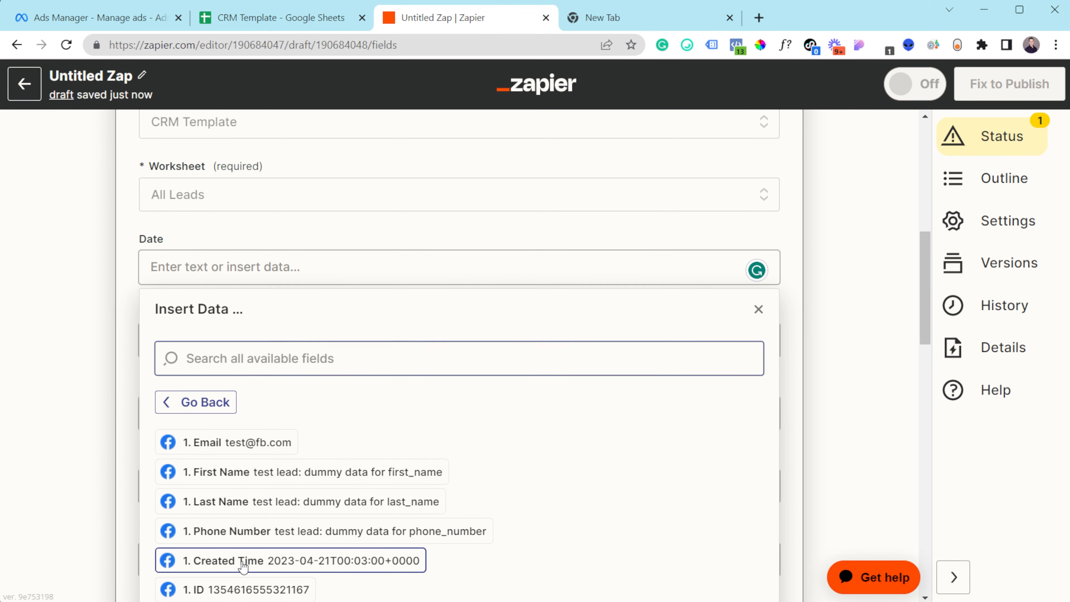
{"action": "left_click", "coordinate": [255, 563]}
{"action": "left_click", "coordinate": [92, 377]}
{"action": "left_click", "coordinate": [211, 342]}
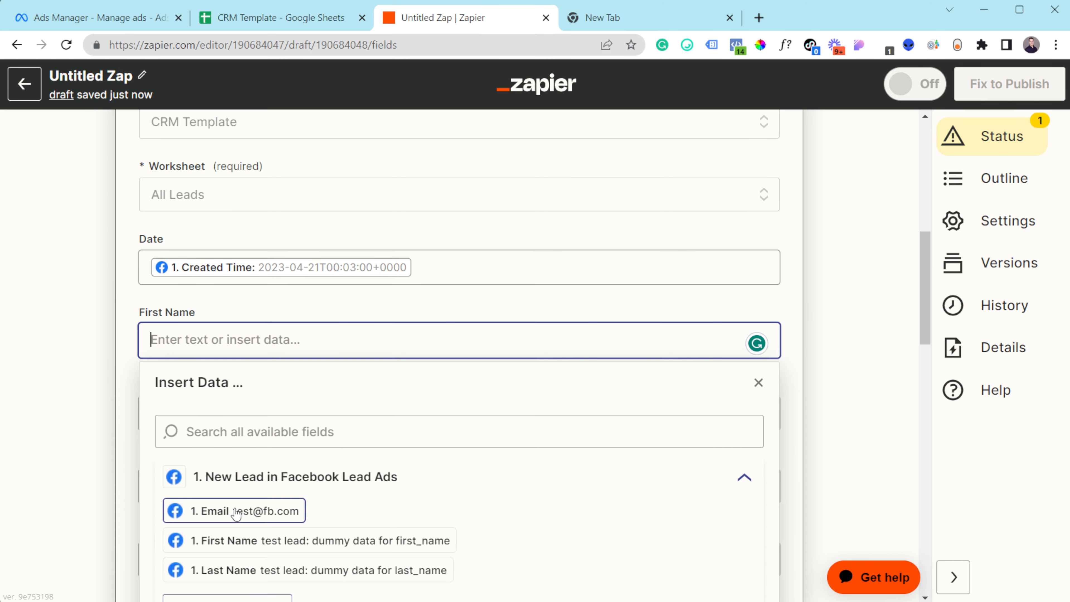
{"action": "left_click", "coordinate": [231, 546]}
{"action": "left_click", "coordinate": [30, 401]}
{"action": "left_click", "coordinate": [179, 411]}
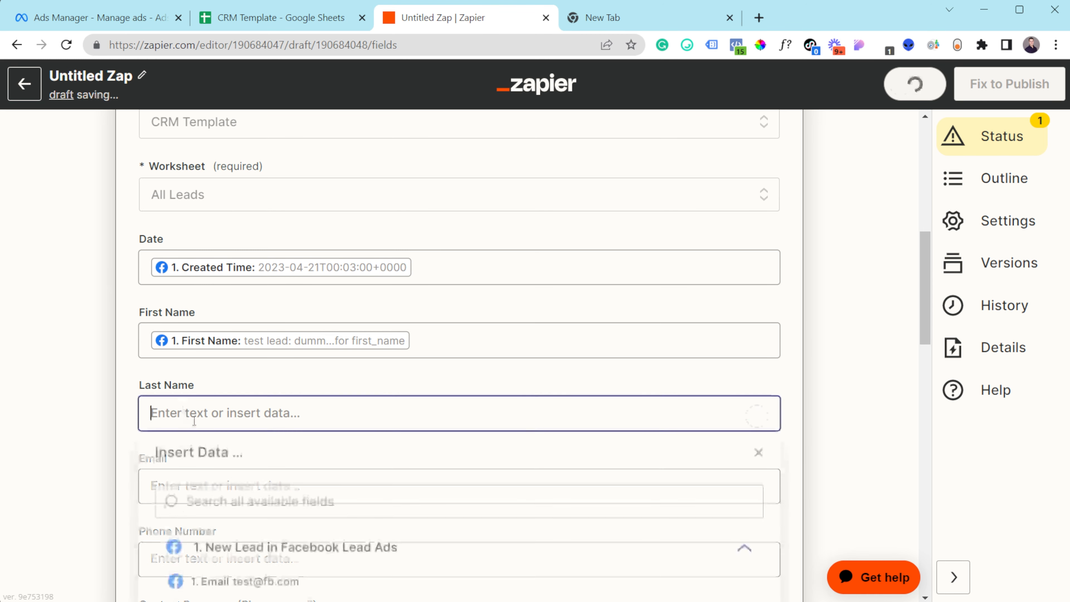
{"action": "scroll", "coordinate": [252, 548], "scroll_direction": "down", "scroll_amount": 3}
{"action": "left_click", "coordinate": [238, 488]}
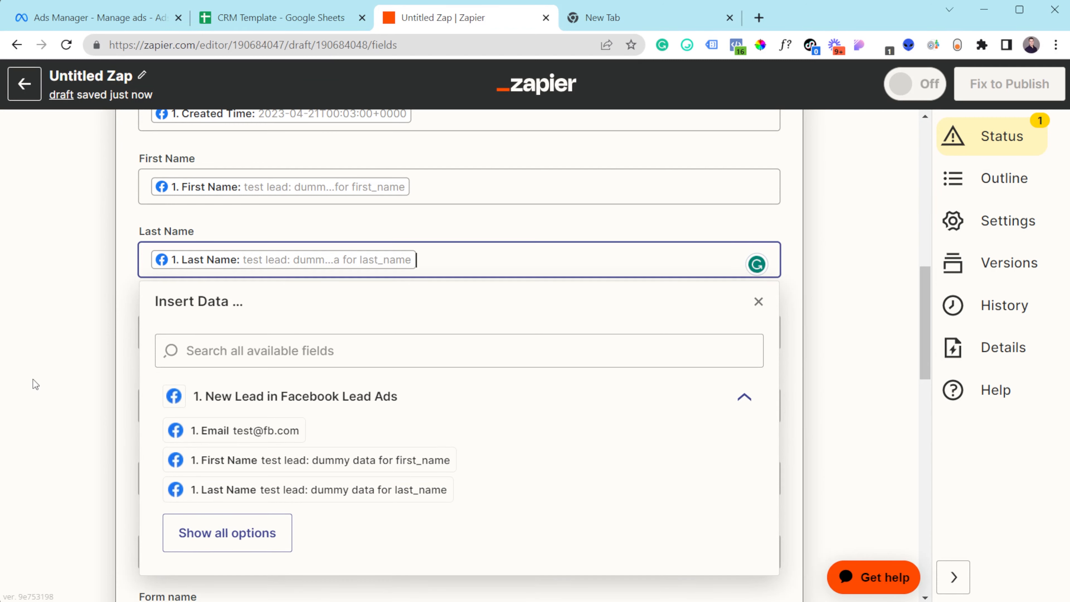
- Map the lead's Email and Phone Number to the Email and Phone Number columns
{"action": "left_click", "coordinate": [31, 382]}
{"action": "left_click", "coordinate": [159, 338]}
{"action": "scroll", "coordinate": [223, 484], "scroll_direction": "down", "scroll_amount": 2}
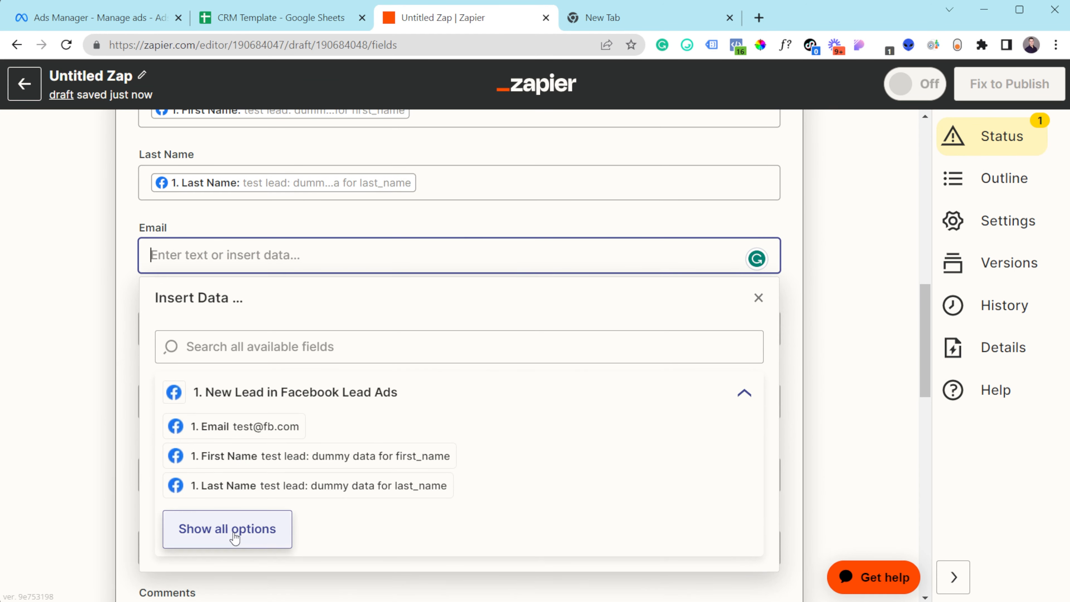
{"action": "left_click", "coordinate": [234, 529]}
{"action": "scroll", "coordinate": [250, 504], "scroll_direction": "down", "scroll_amount": 2}
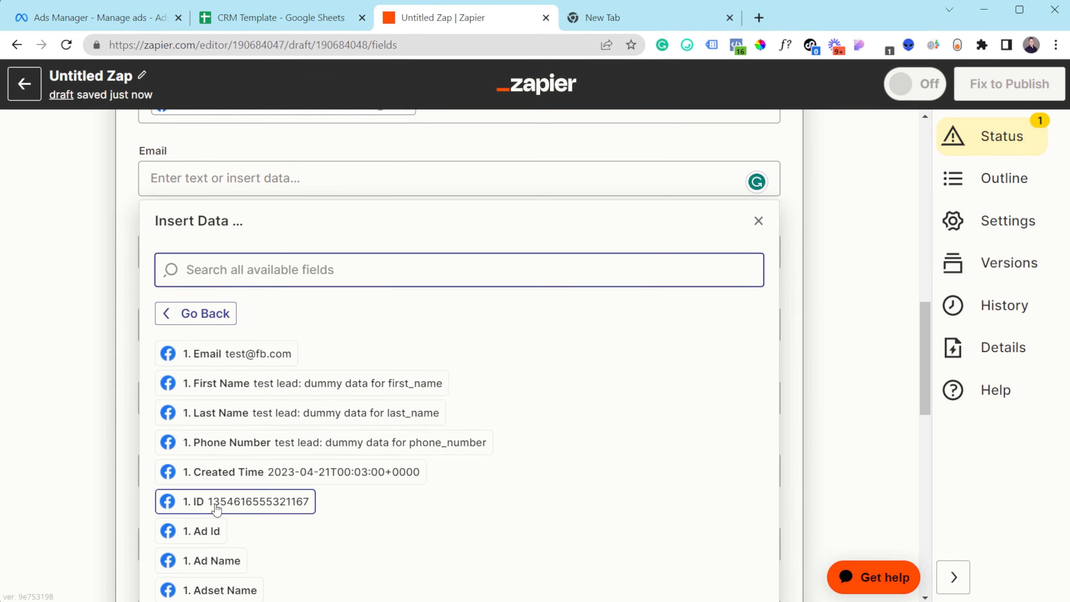
{"action": "left_click", "coordinate": [249, 354]}
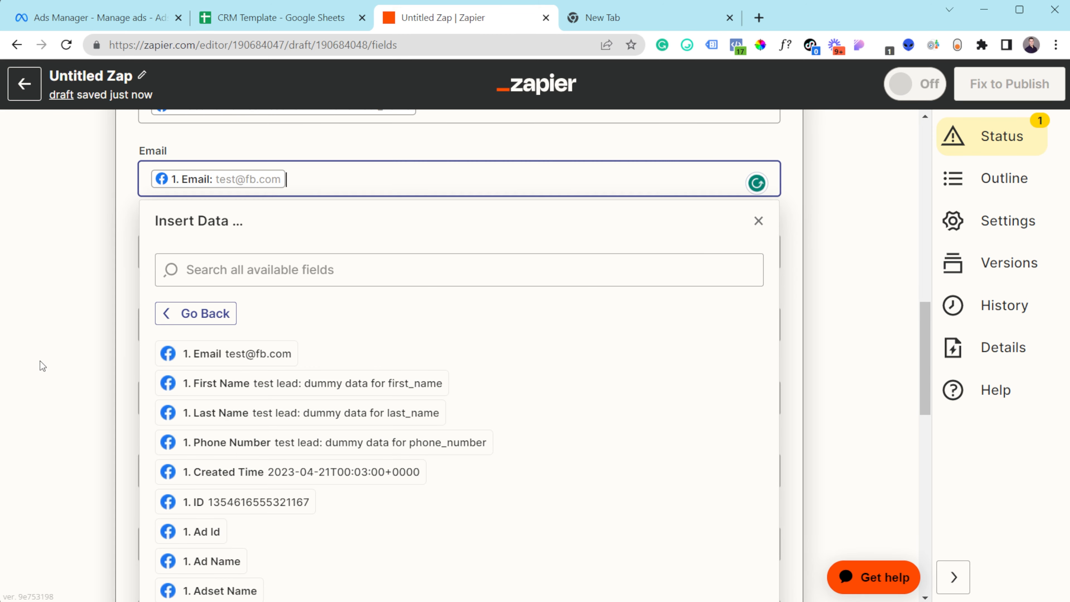
{"action": "left_click", "coordinate": [40, 361]}
{"action": "left_click", "coordinate": [196, 268]}
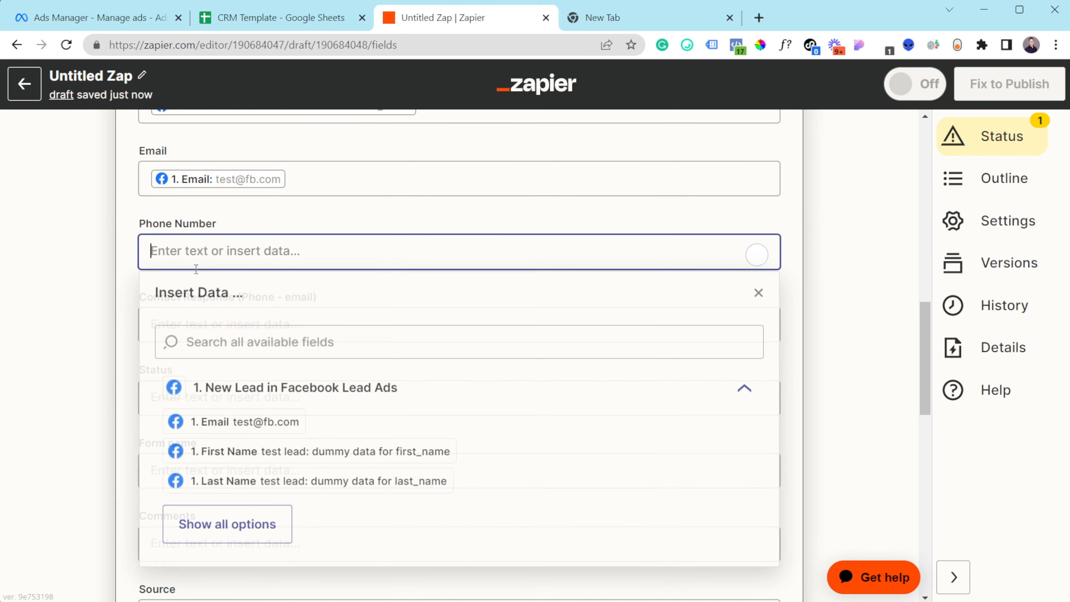
{"action": "left_click", "coordinate": [242, 533]}
{"action": "scroll", "coordinate": [280, 484], "scroll_direction": "down", "scroll_amount": 2}
{"action": "left_click", "coordinate": [282, 439]}
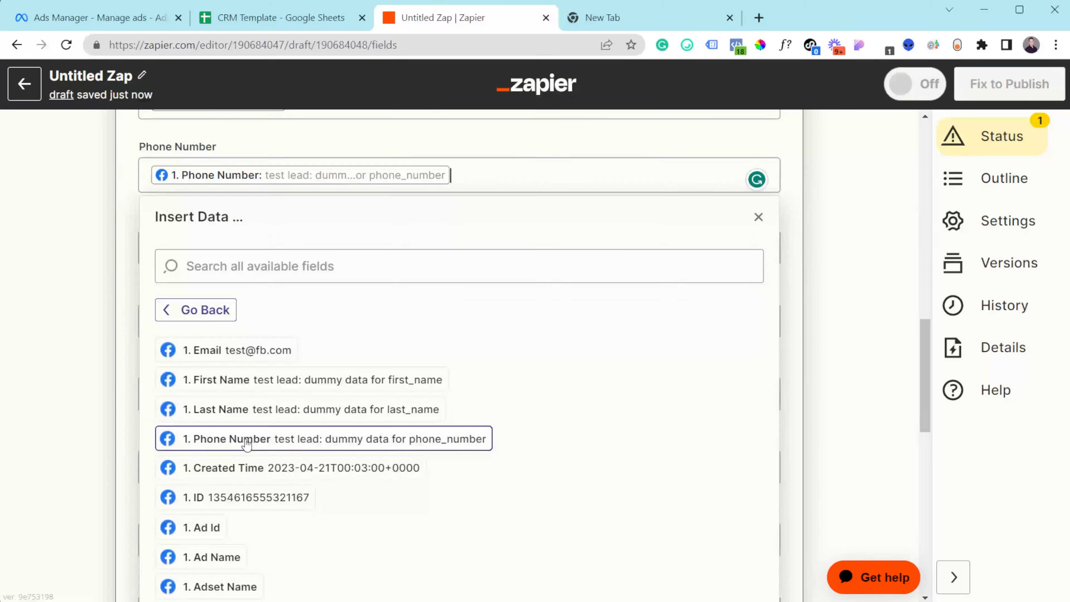
{"action": "left_click", "coordinate": [59, 352]}
{"action": "scroll", "coordinate": [119, 346], "scroll_direction": "up", "scroll_amount": 5}
{"action": "scroll", "coordinate": [253, 341], "scroll_direction": "down", "scroll_amount": 2}
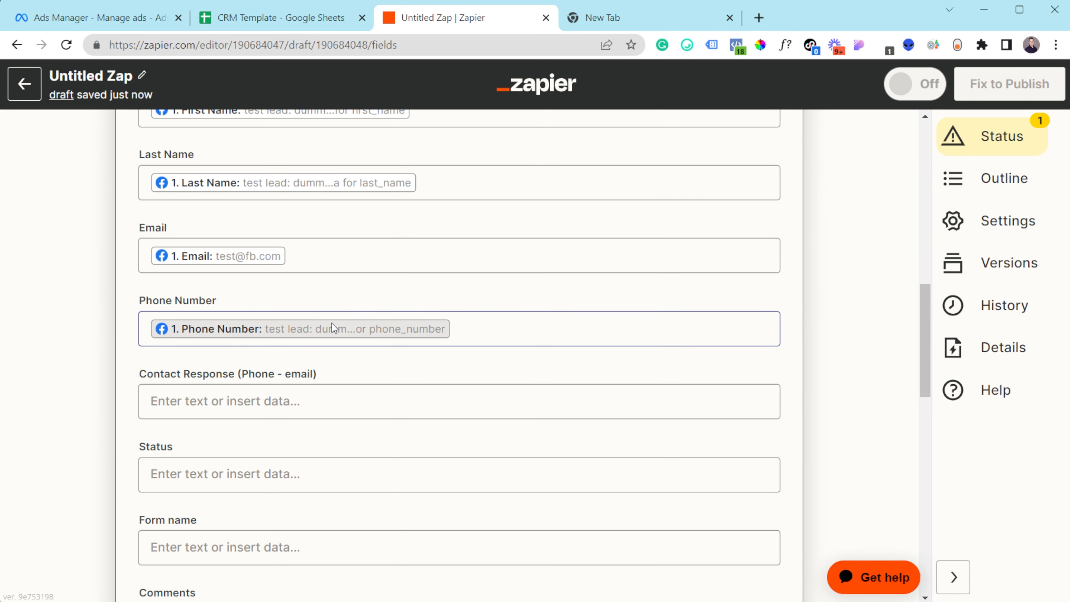
{"action": "scroll", "coordinate": [413, 331], "scroll_direction": "up", "scroll_amount": 2}
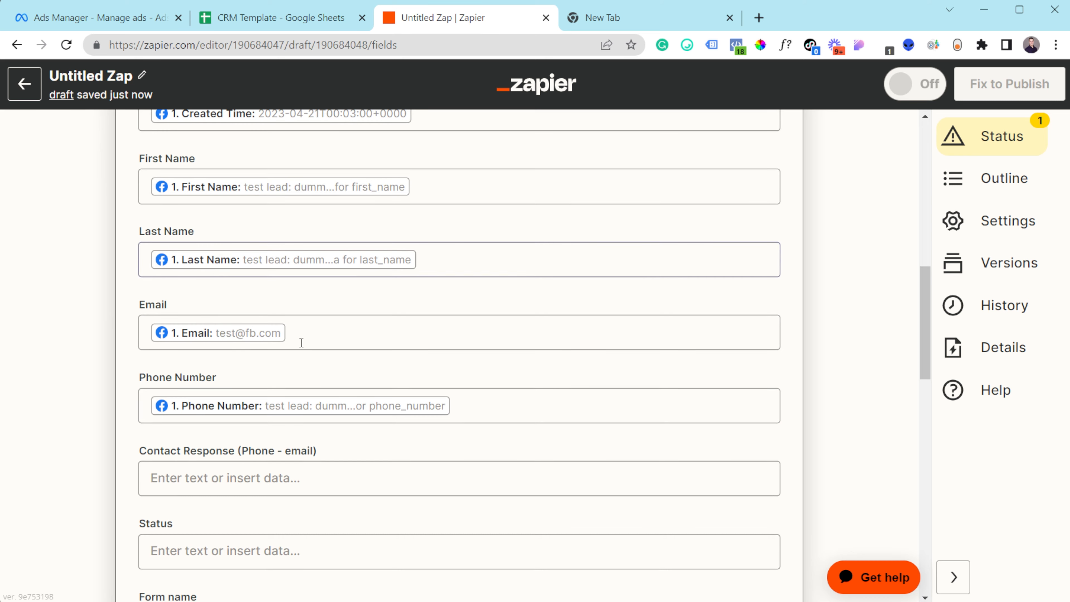
- Review the mapped Date, First Name, Last Name, Email and Phone Number fields, leaving Contact Response and other columns blank
{"action": "scroll", "coordinate": [616, 246], "scroll_direction": "up", "scroll_amount": 2}
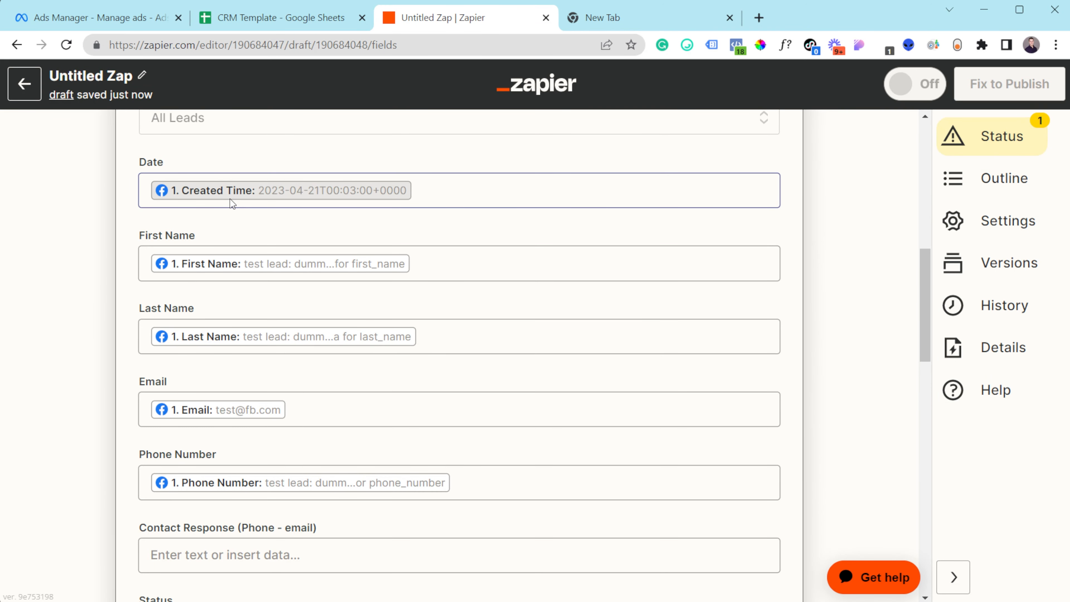
{"action": "scroll", "coordinate": [269, 331], "scroll_direction": "down", "scroll_amount": 5}
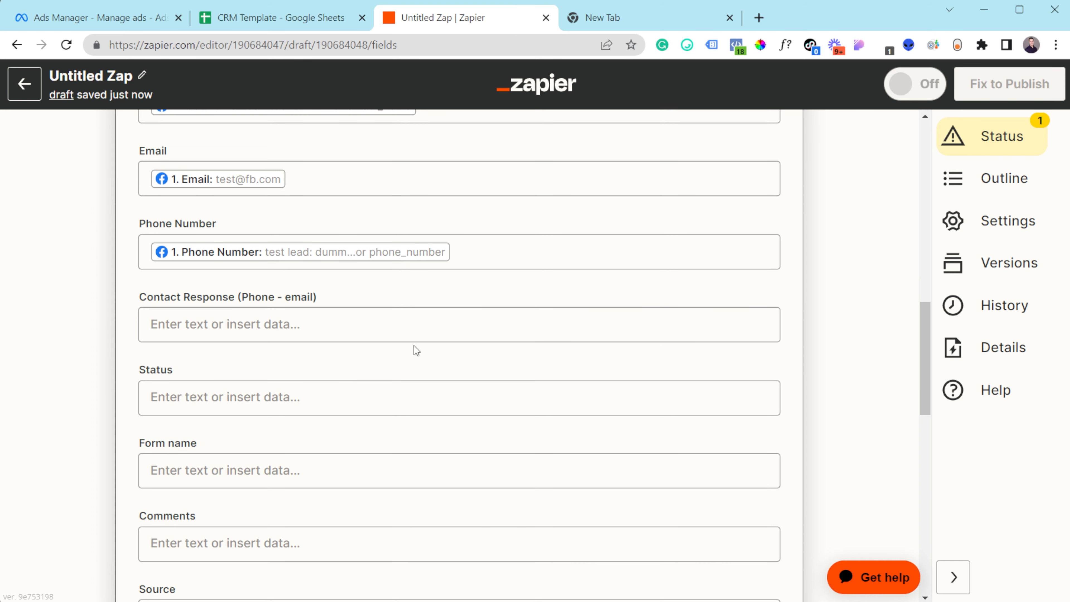
{"action": "left_click", "coordinate": [435, 319]}
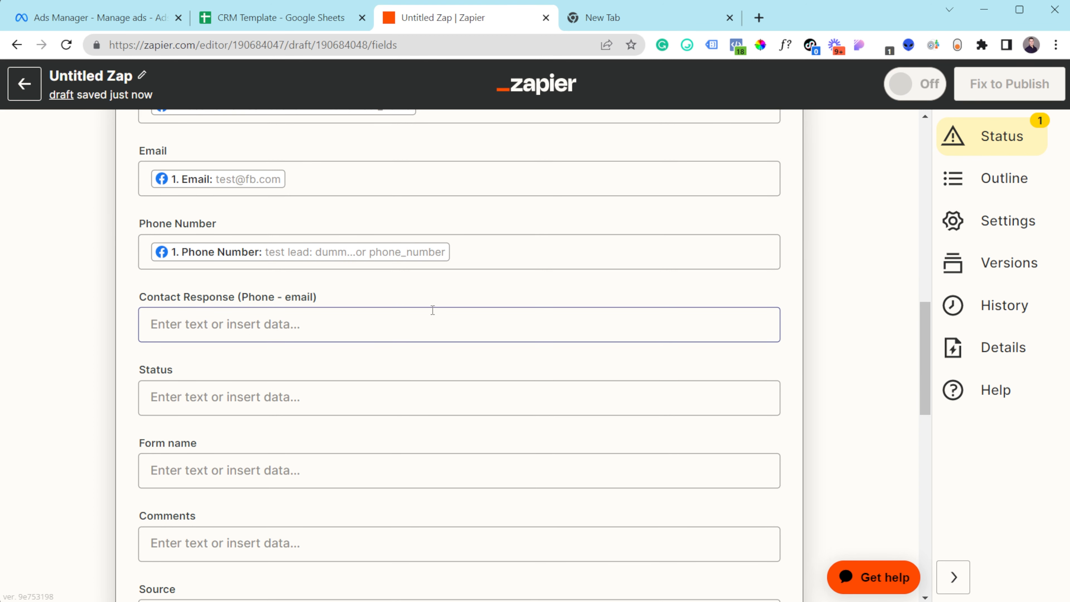
{"action": "left_click", "coordinate": [480, 294]}
{"action": "scroll", "coordinate": [489, 287], "scroll_direction": "up", "scroll_amount": 7}
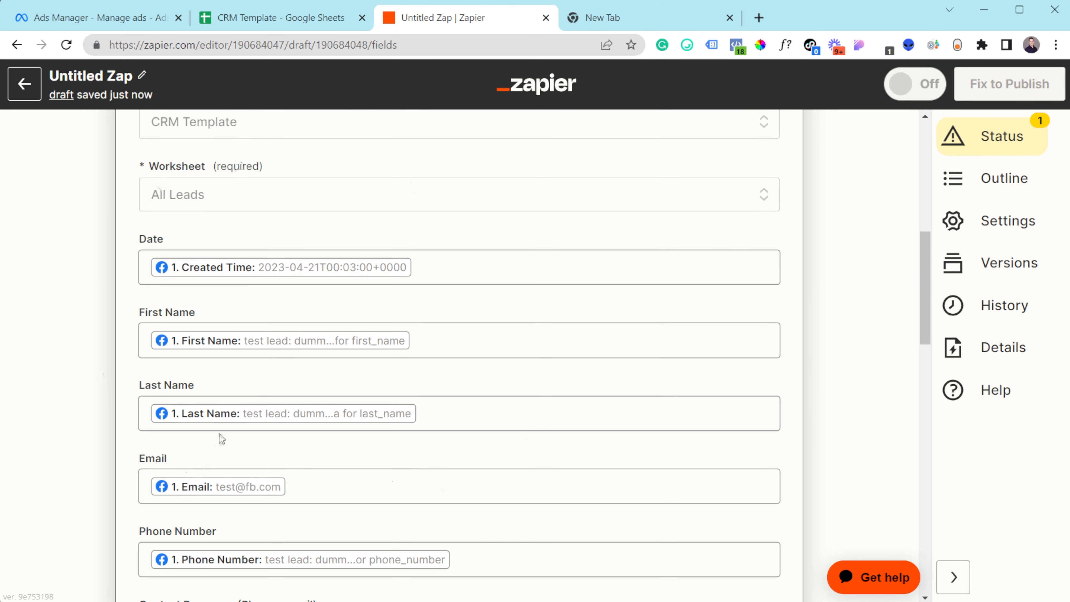
{"action": "scroll", "coordinate": [264, 314], "scroll_direction": "down", "scroll_amount": 10}
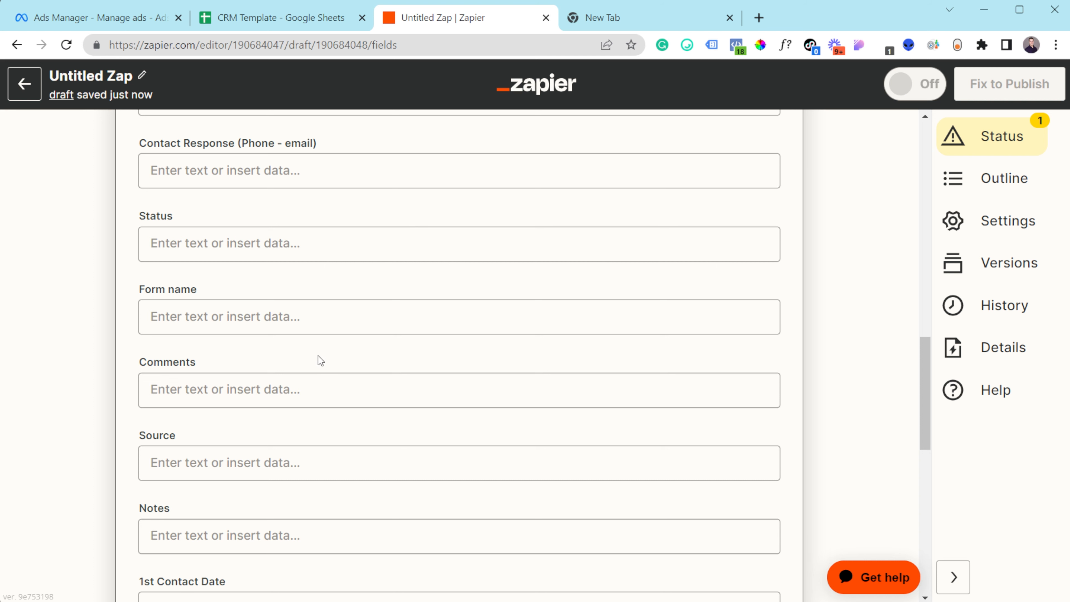
{"action": "scroll", "coordinate": [201, 460], "scroll_direction": "down", "scroll_amount": 3}
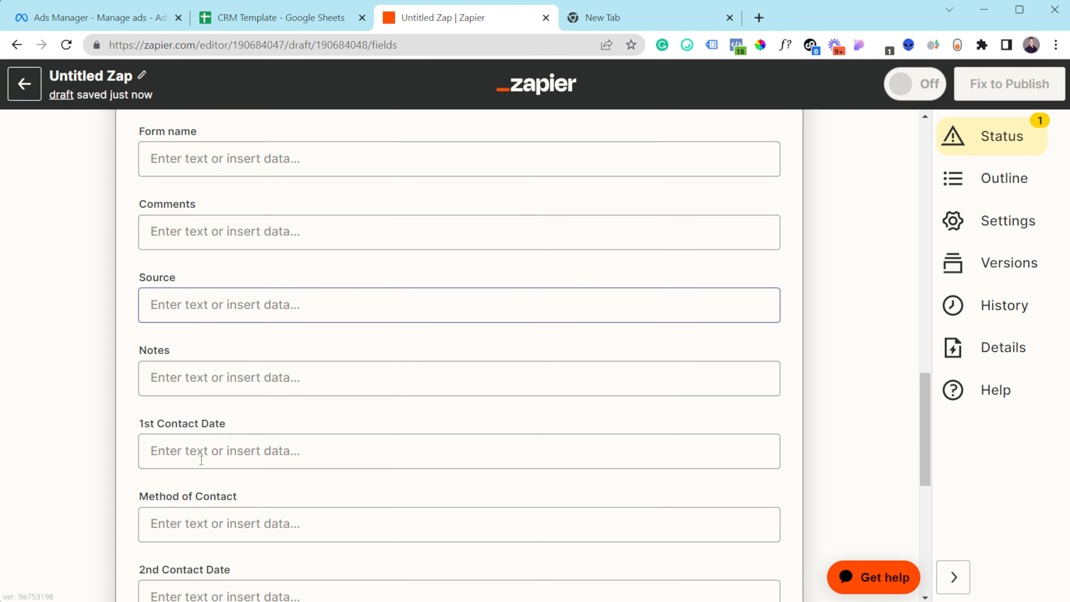
{"action": "scroll", "coordinate": [202, 459], "scroll_direction": "down", "scroll_amount": 3}
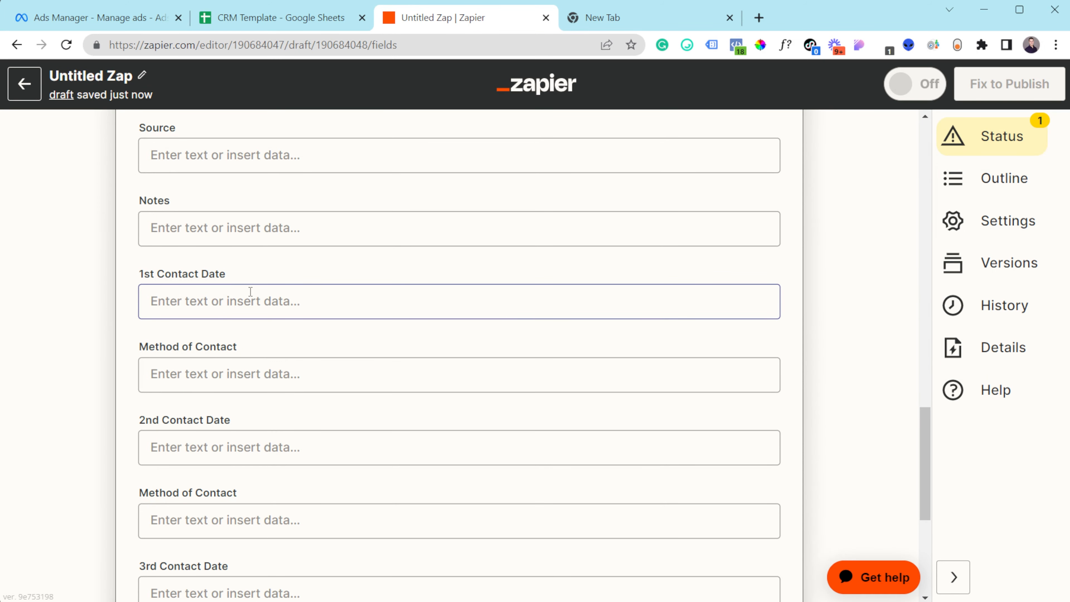
{"action": "scroll", "coordinate": [265, 325], "scroll_direction": "down", "scroll_amount": 3}
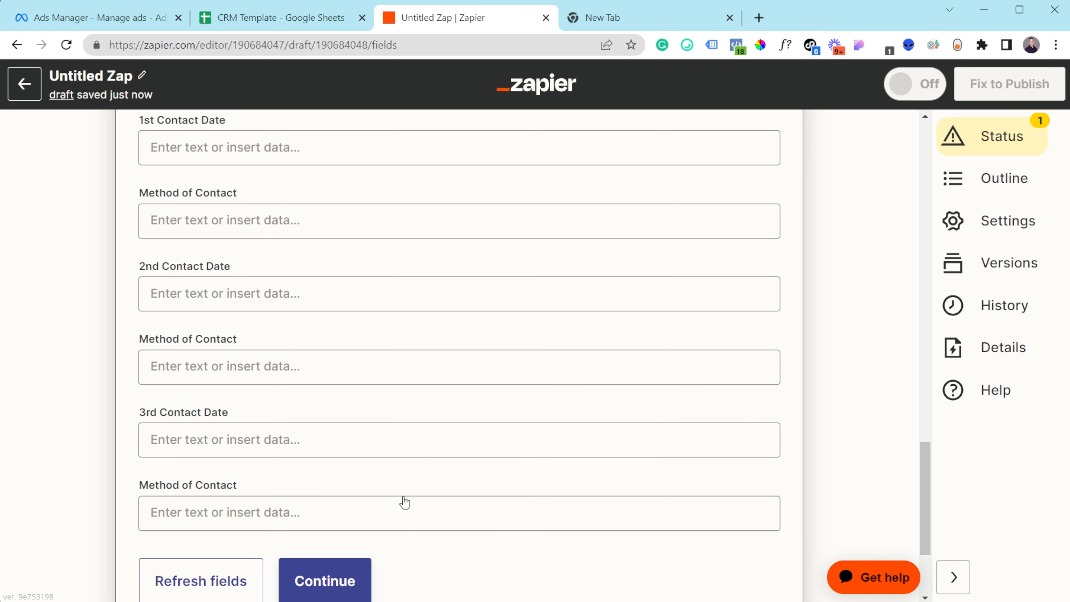
{"action": "scroll", "coordinate": [337, 578], "scroll_direction": "down", "scroll_amount": 3}
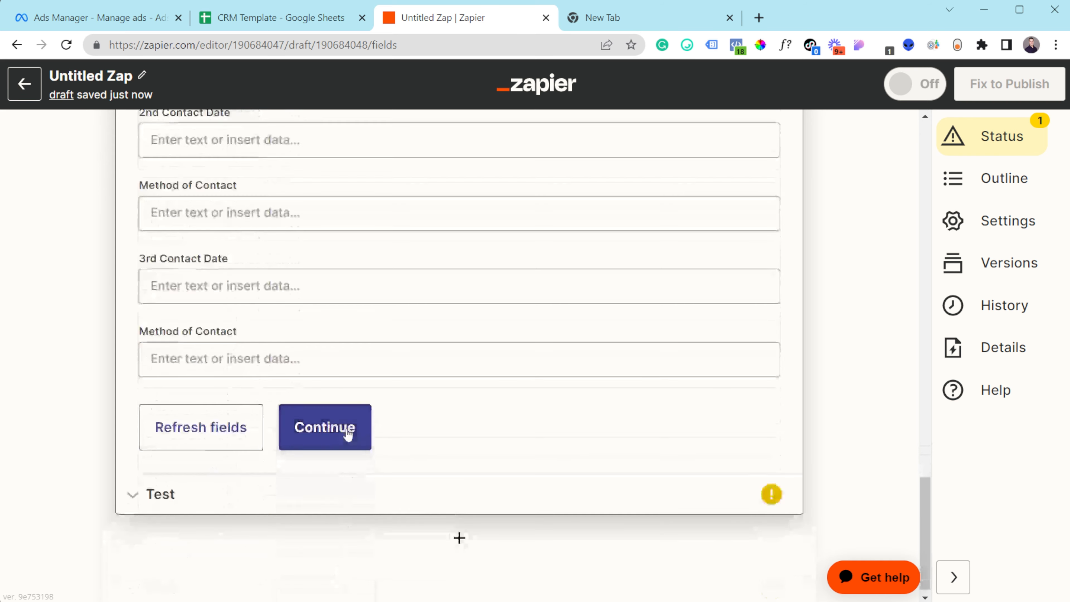
- Test the Create Spreadsheet Row action and check CRM Template for the new test-lead row
{"action": "left_click", "coordinate": [331, 439]}
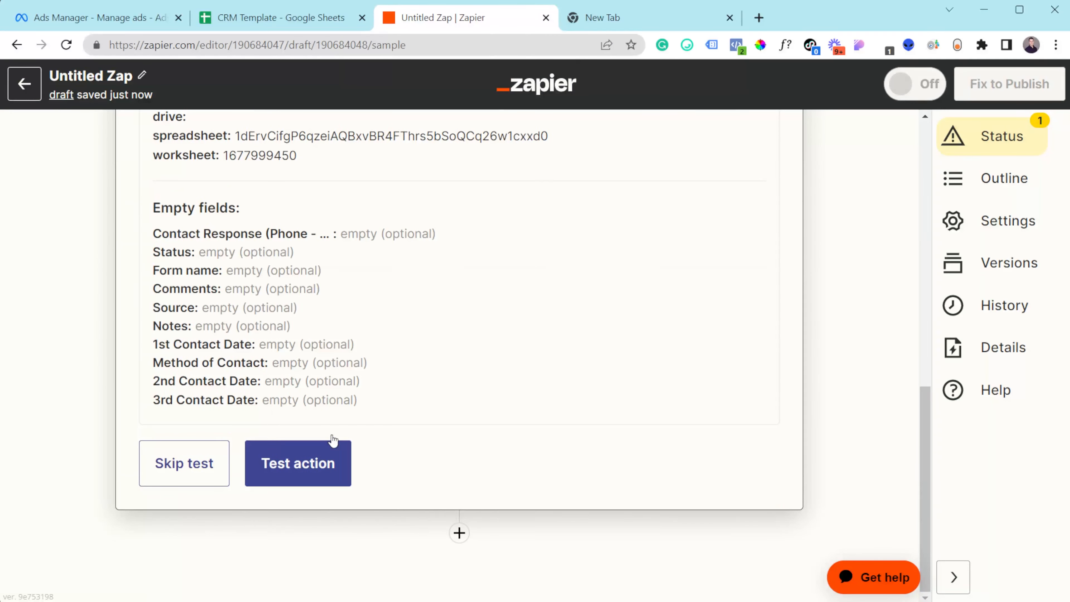
{"action": "left_click", "coordinate": [298, 465]}
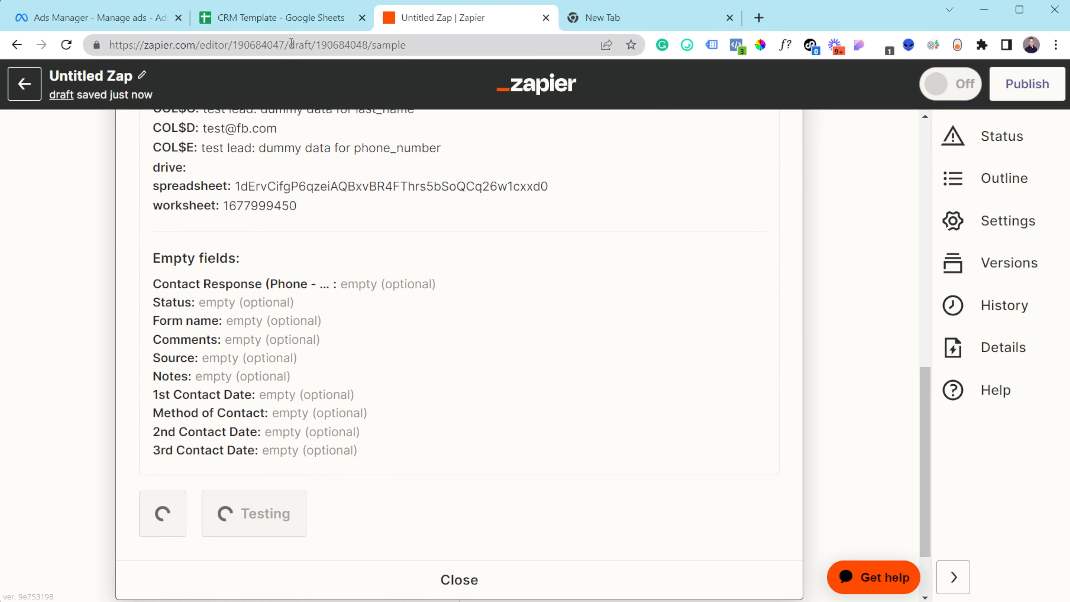
{"action": "left_click", "coordinate": [292, 18]}
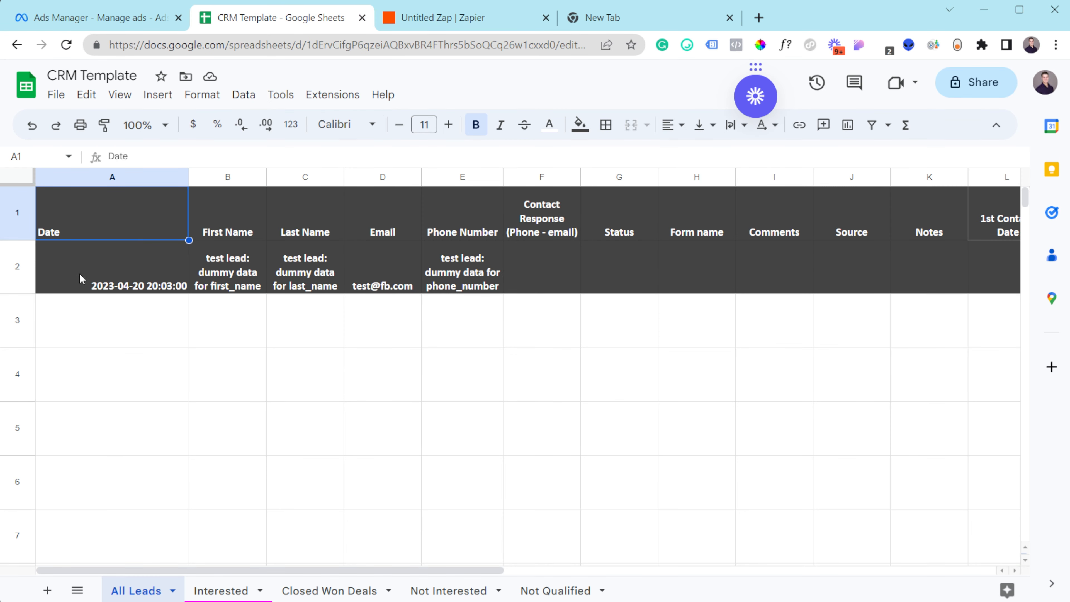
- Give row 2 of All Leads no background fill and black text
{"action": "left_click", "coordinate": [24, 267]}
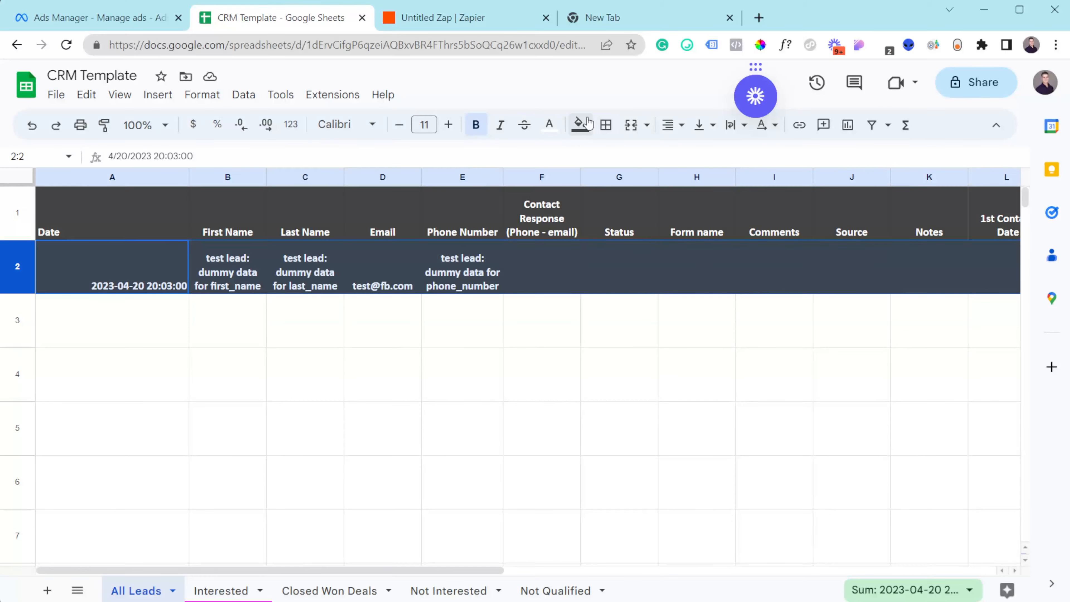
{"action": "left_click", "coordinate": [580, 125]}
{"action": "left_click", "coordinate": [602, 158]}
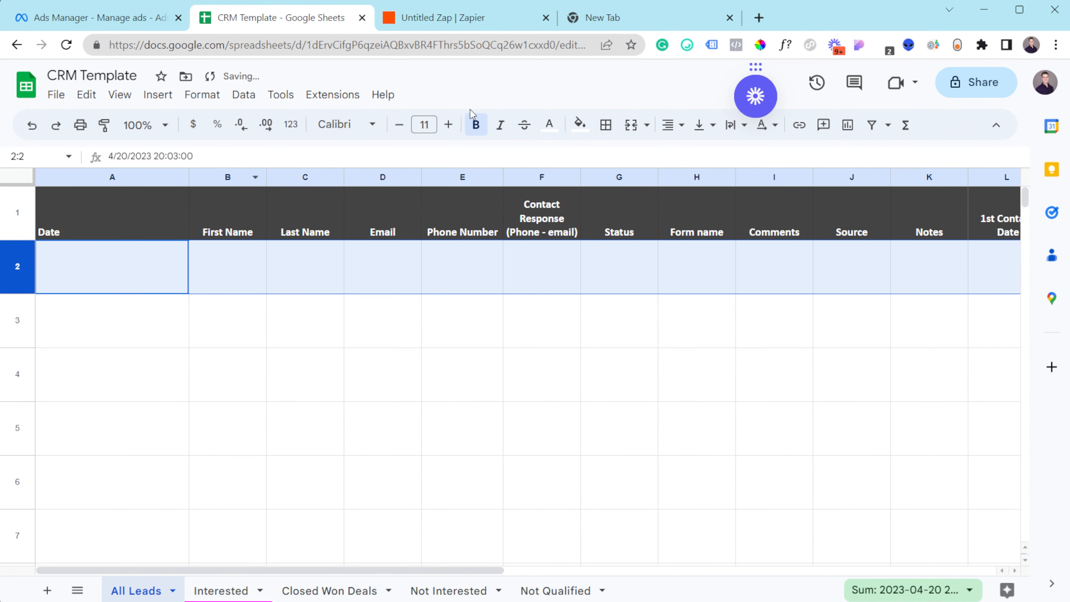
{"action": "left_click", "coordinate": [549, 125]}
{"action": "left_click", "coordinate": [551, 177]}
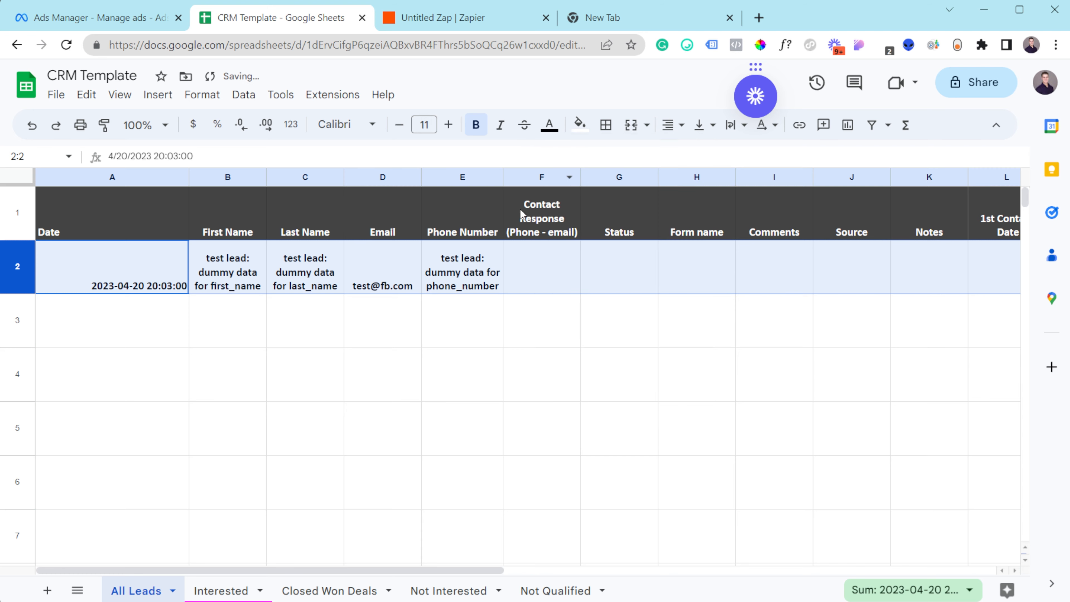
{"action": "left_click", "coordinate": [304, 426]}
- Check the test lead's cells A2 to E2, then return to the Zap editor
{"action": "left_click_drag", "start_coordinate": [73, 272], "coordinate": [480, 295]}
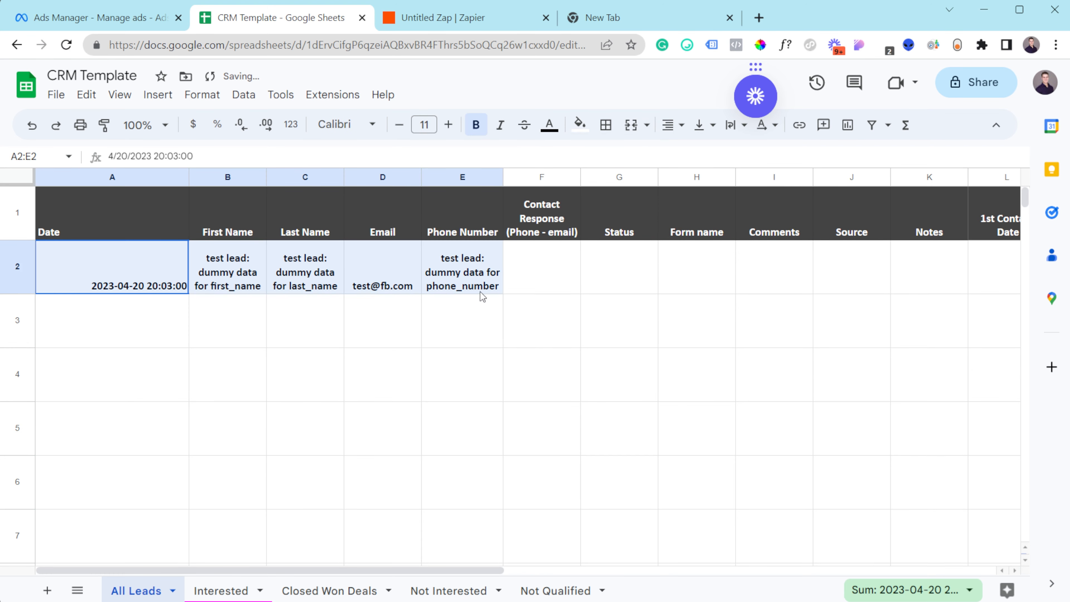
{"action": "left_click", "coordinate": [482, 296]}
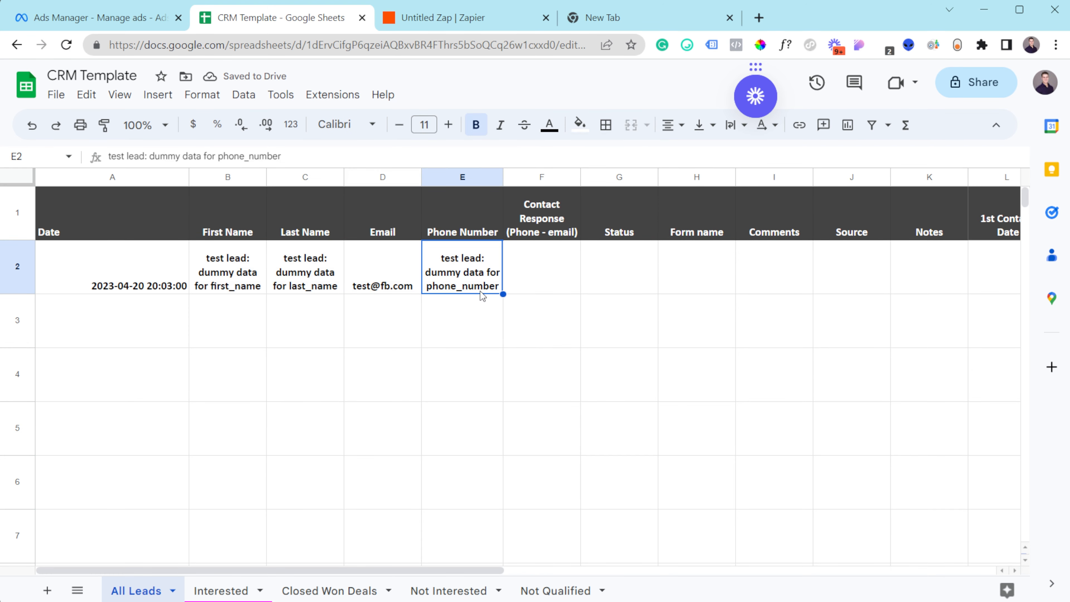
{"action": "left_click", "coordinate": [442, 17]}
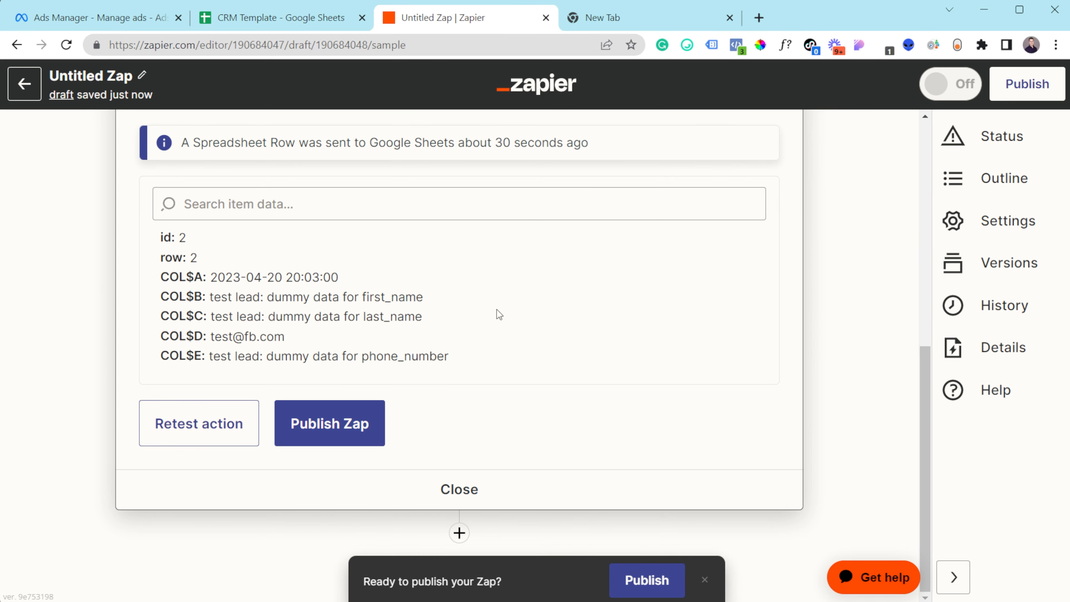
- Attempt to publish the Zap, then add a third action step below the sheet step
{"action": "left_click", "coordinate": [675, 566]}
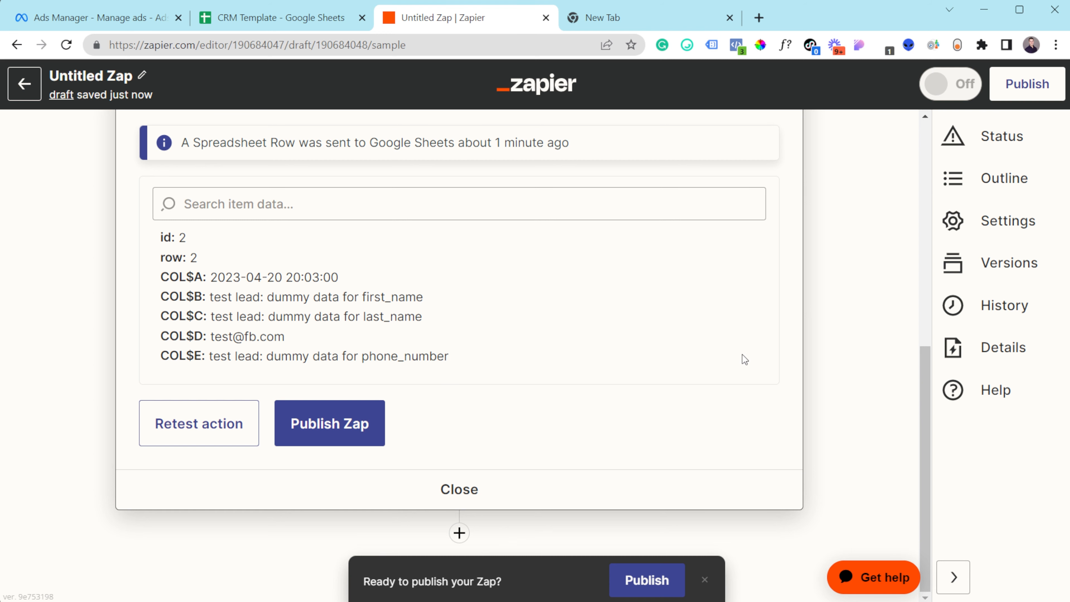
{"action": "left_click", "coordinate": [459, 533]}
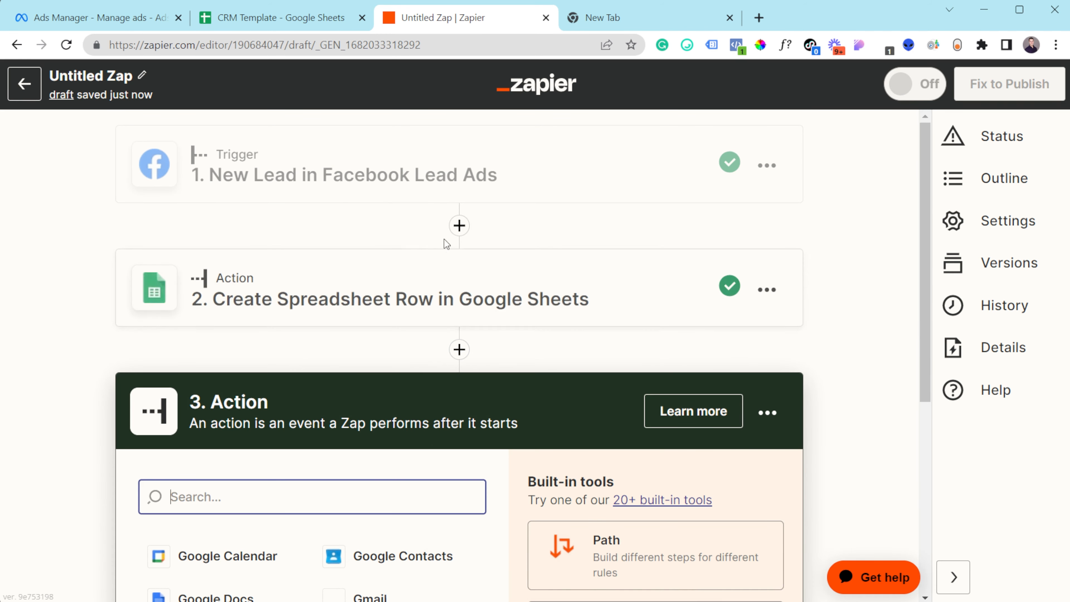
- Make step 3 a Gmail Send Email action using the second connected Gmail account
{"action": "scroll", "coordinate": [447, 243], "scroll_direction": "down", "scroll_amount": 5}
{"action": "type", "text": "e"}
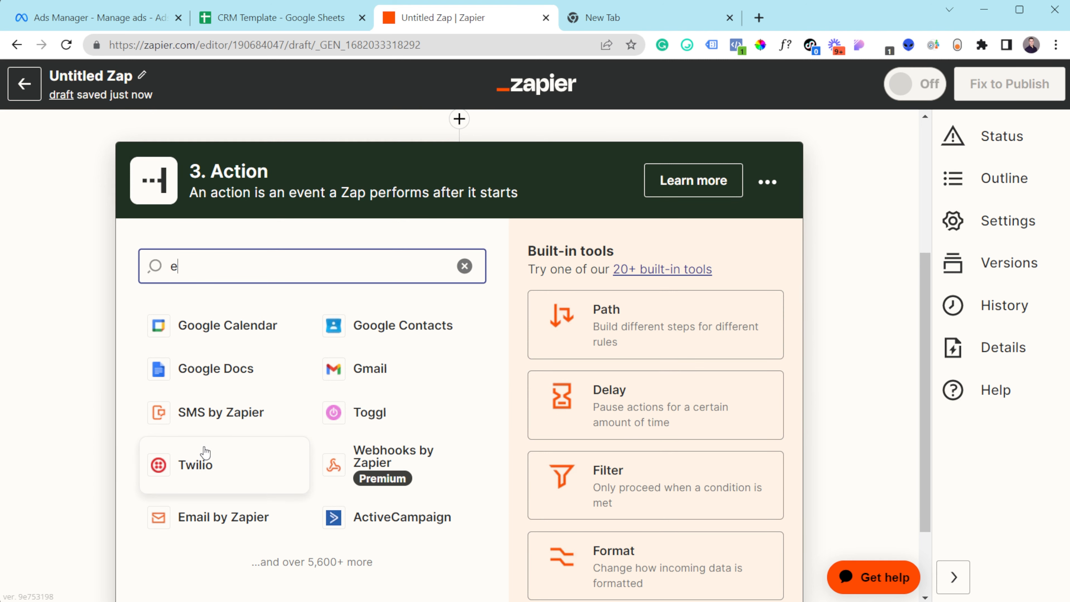
{"action": "type", "text": "mai"}
{"action": "left_click", "coordinate": [269, 321]}
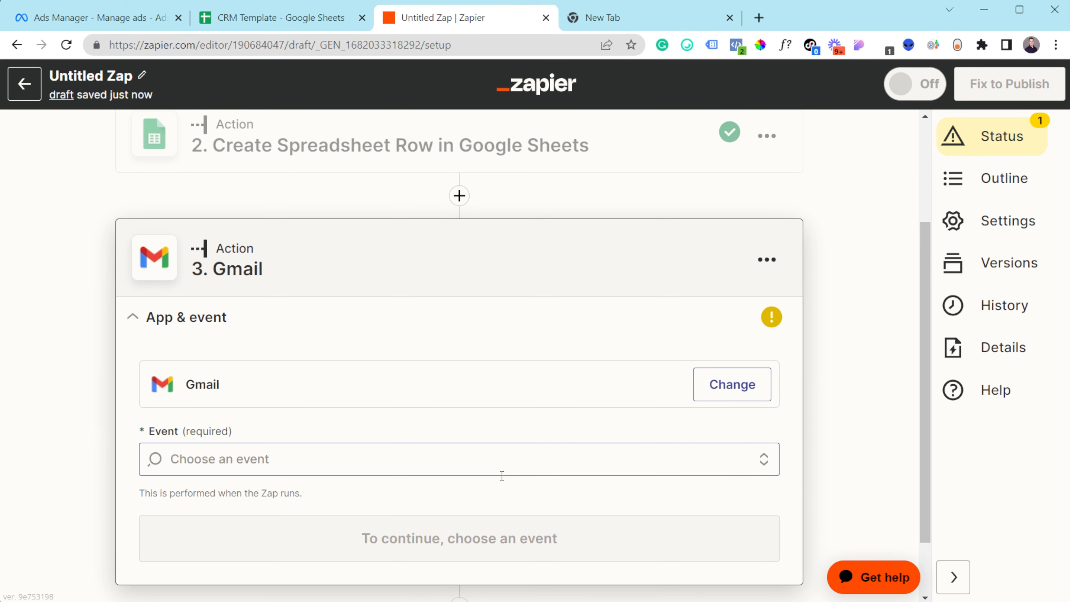
{"action": "left_click", "coordinate": [375, 465]}
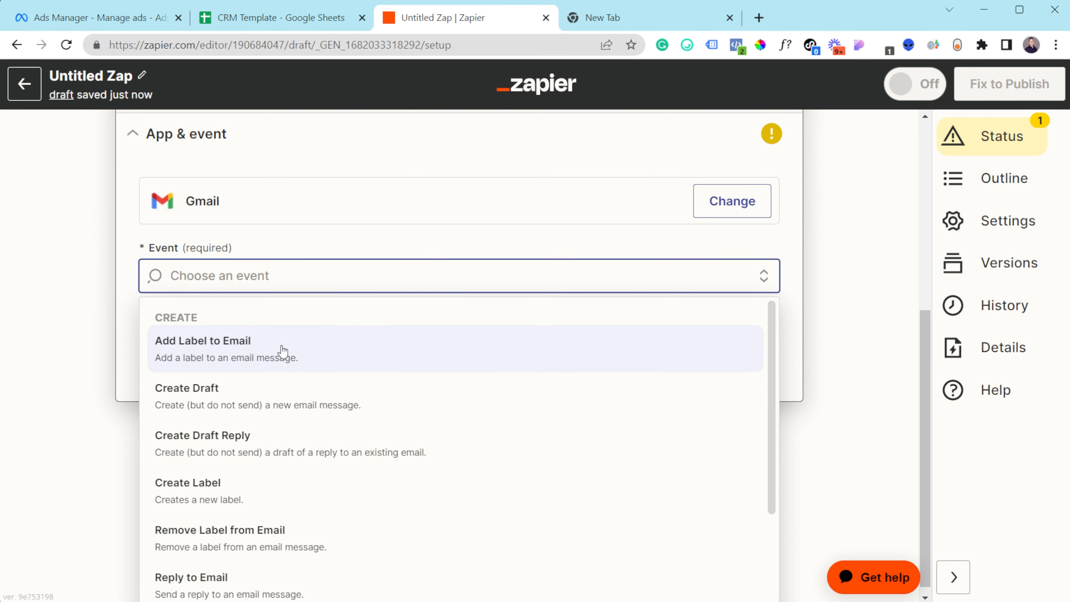
{"action": "scroll", "coordinate": [270, 484], "scroll_direction": "down", "scroll_amount": 2}
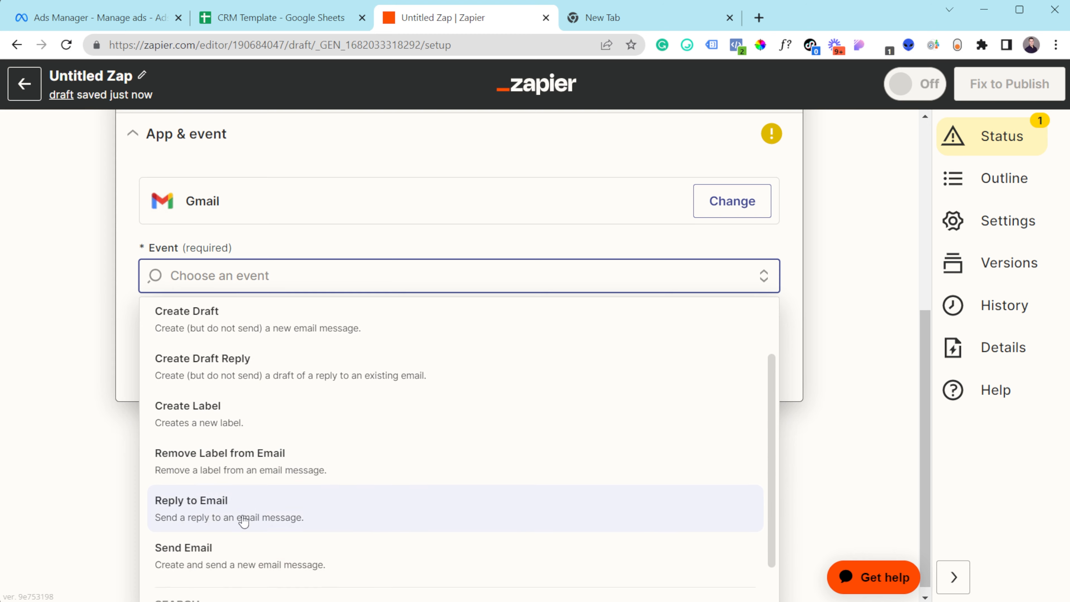
{"action": "left_click", "coordinate": [225, 562]}
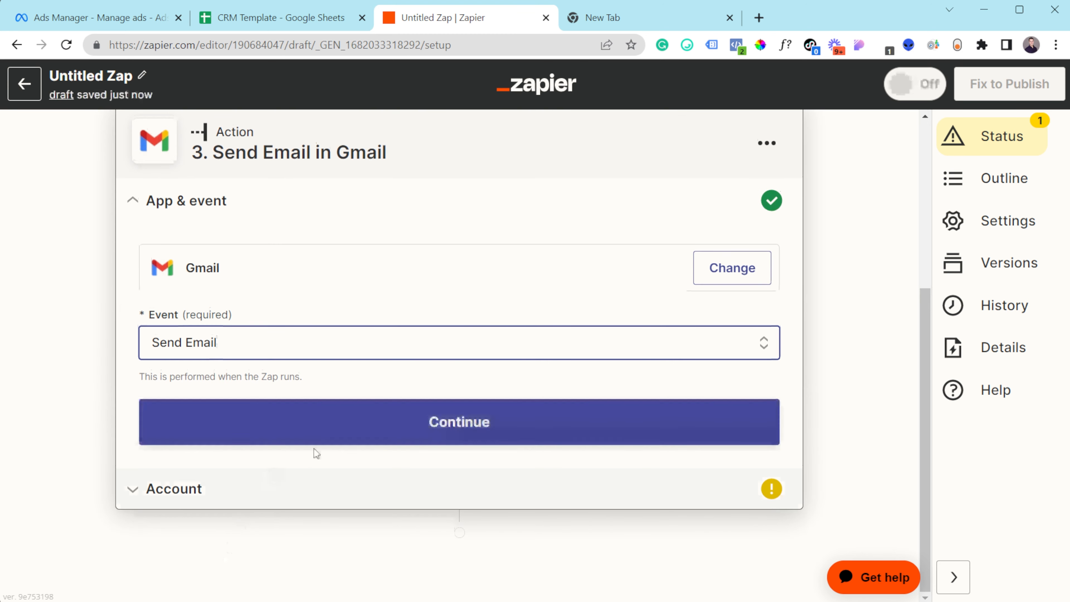
{"action": "left_click", "coordinate": [399, 415]}
{"action": "left_click", "coordinate": [733, 426]}
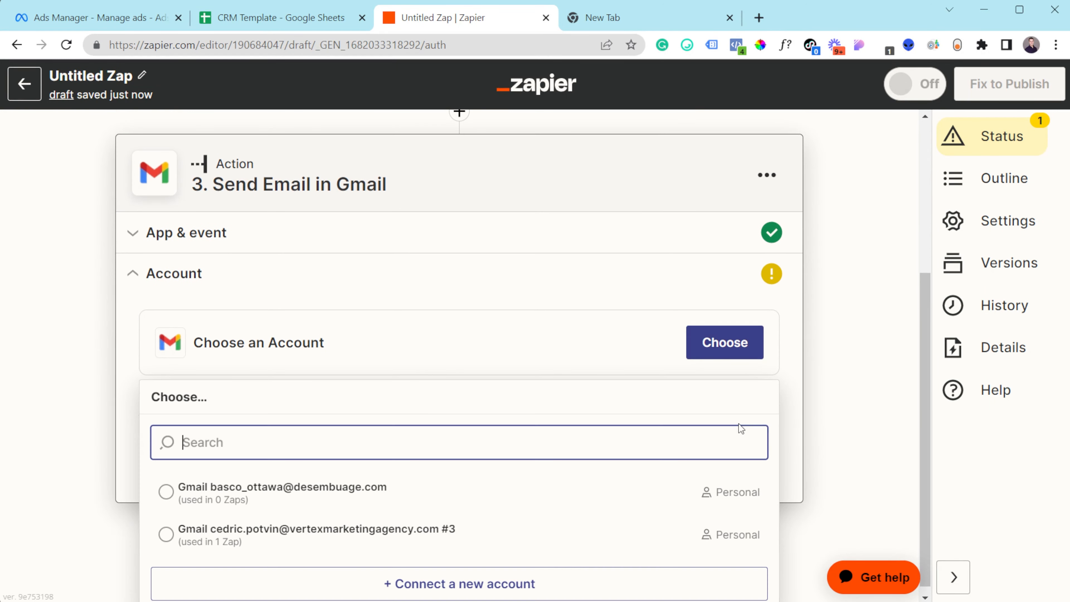
{"action": "left_click", "coordinate": [264, 535]}
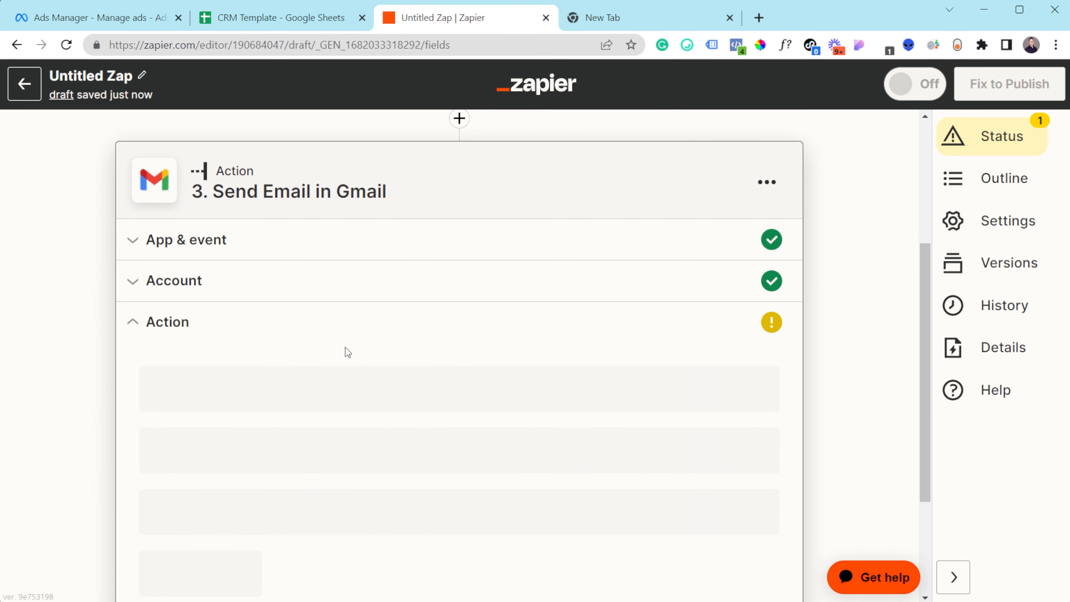
- Enter the recipient's e-mail address in the email's To field
{"action": "scroll", "coordinate": [474, 341], "scroll_direction": "down", "scroll_amount": 2}
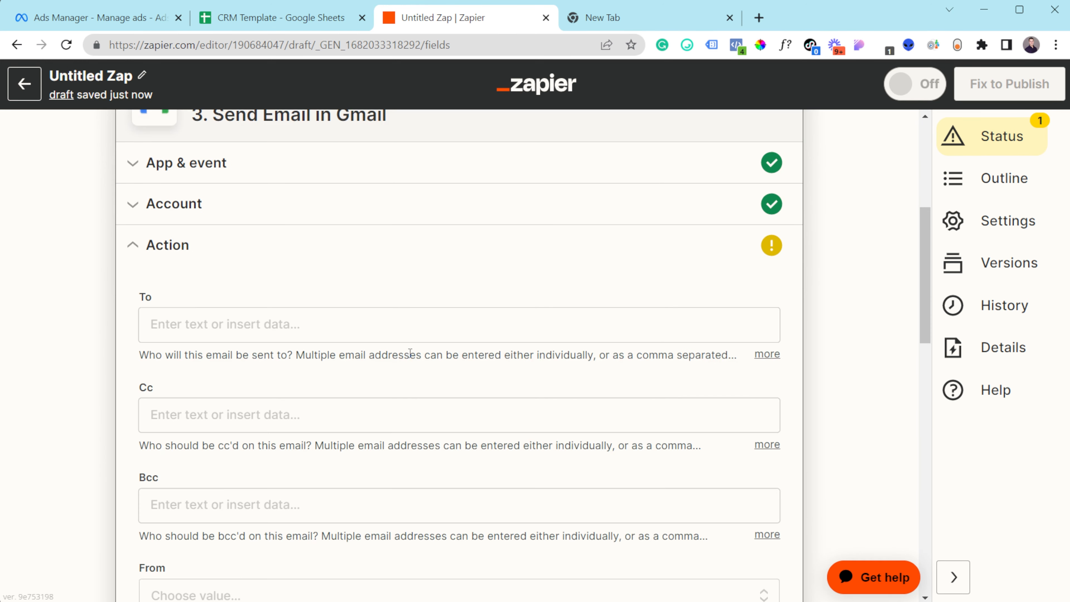
{"action": "left_click", "coordinate": [211, 324]}
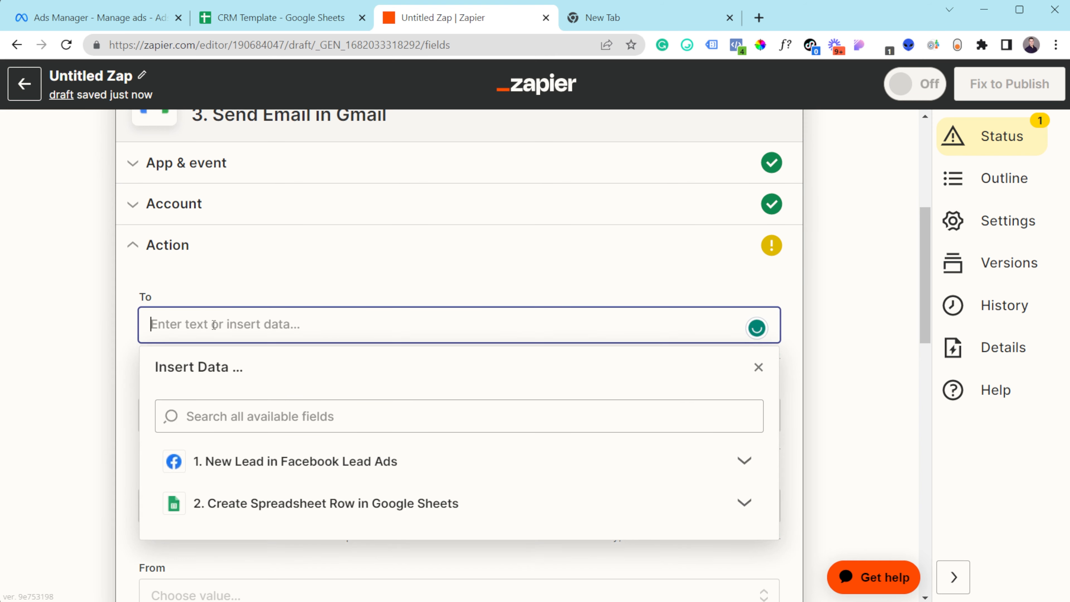
{"action": "left_click", "coordinate": [229, 283]}
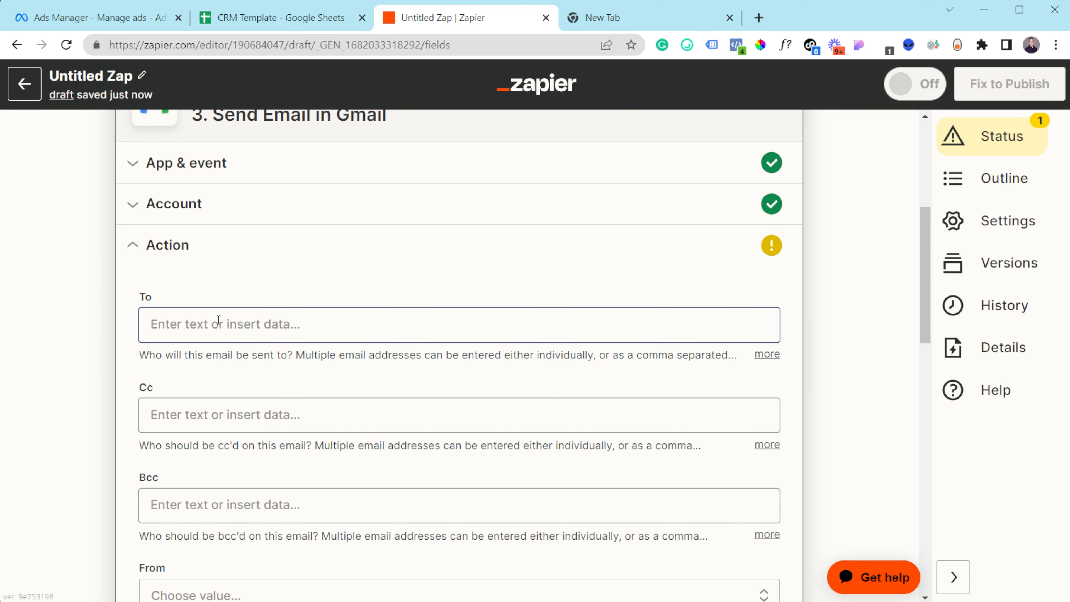
{"action": "left_click", "coordinate": [218, 320]}
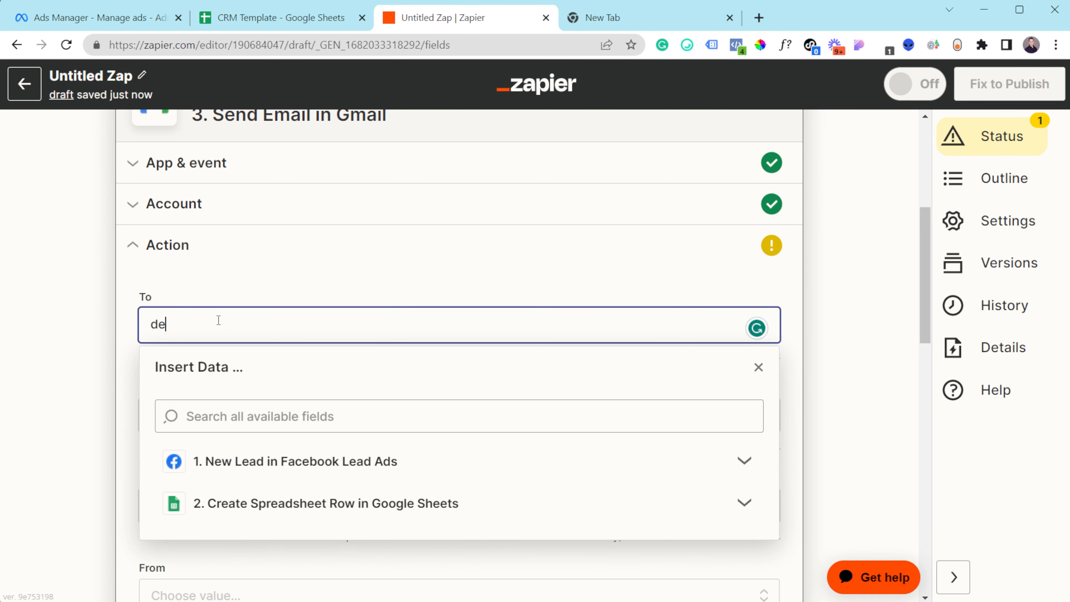
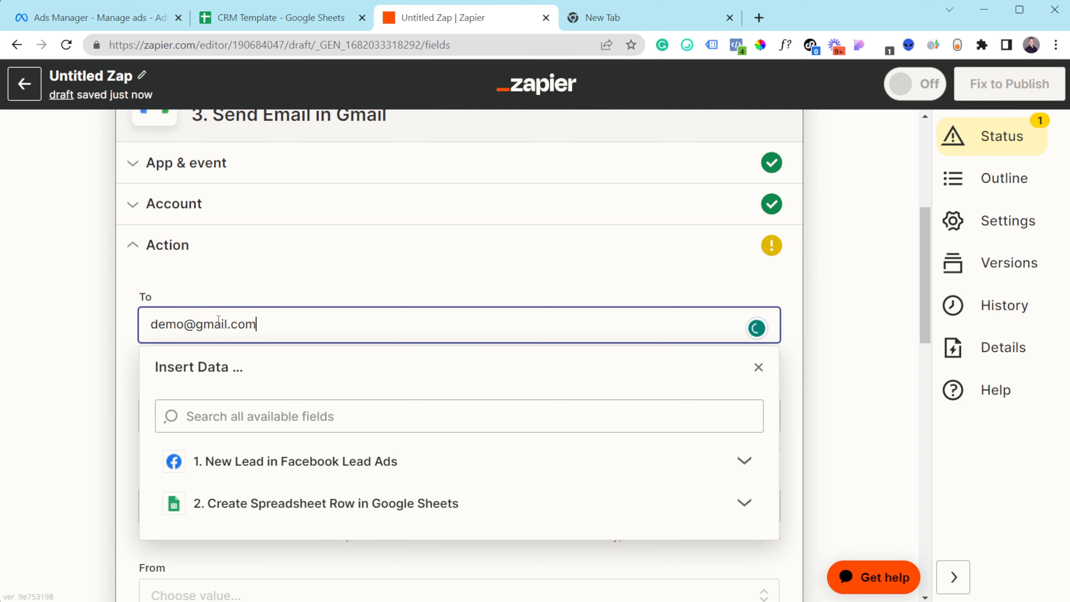
{"action": "left_click", "coordinate": [129, 343]}
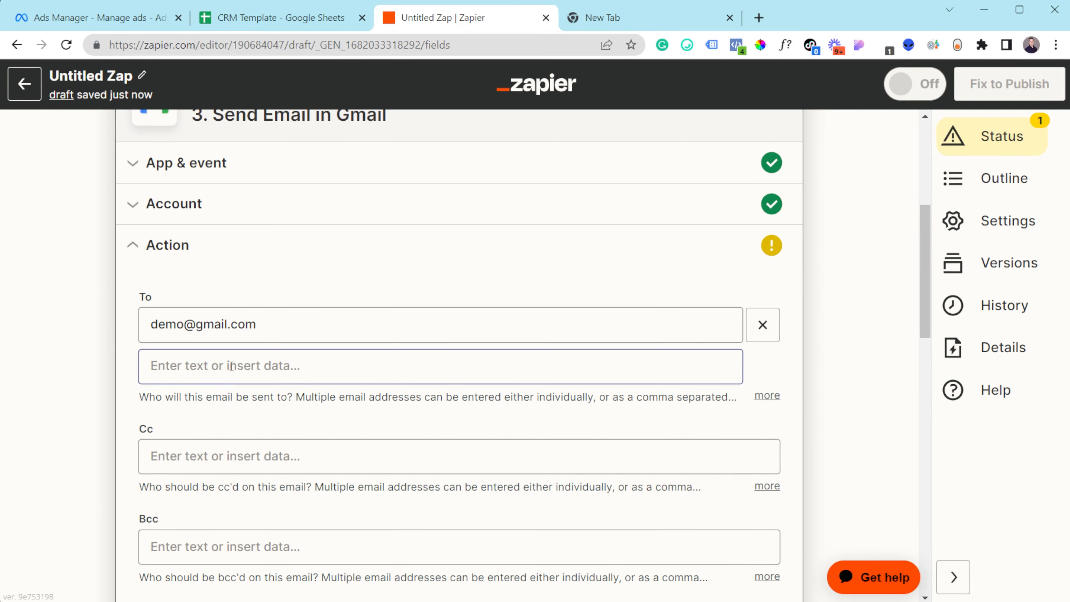
- Leave the From sender at its default without choosing an address
{"action": "scroll", "coordinate": [210, 454], "scroll_direction": "down", "scroll_amount": 5}
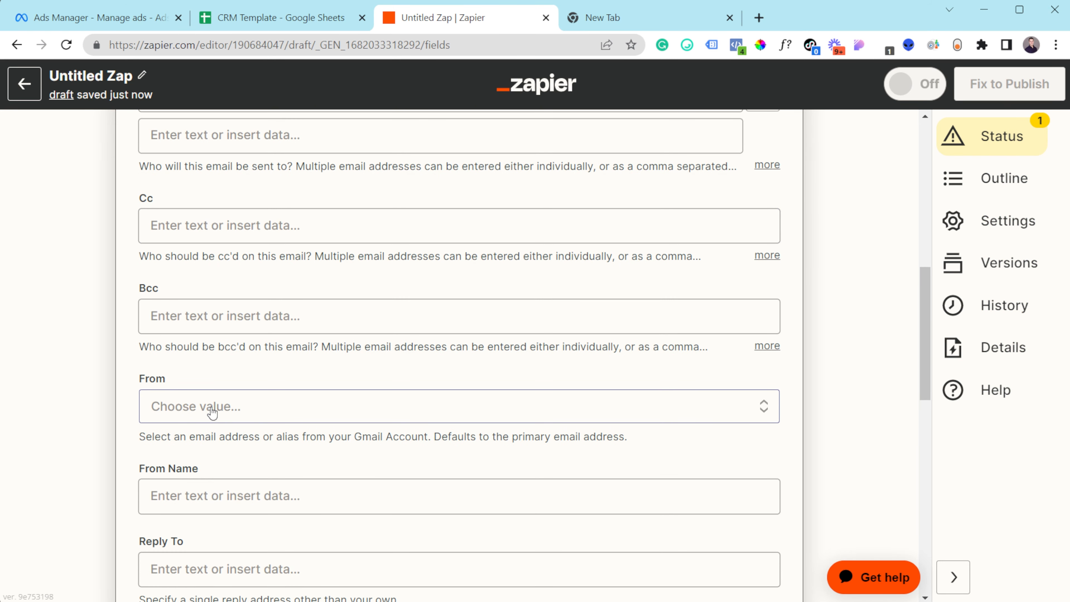
{"action": "left_click", "coordinate": [212, 411]}
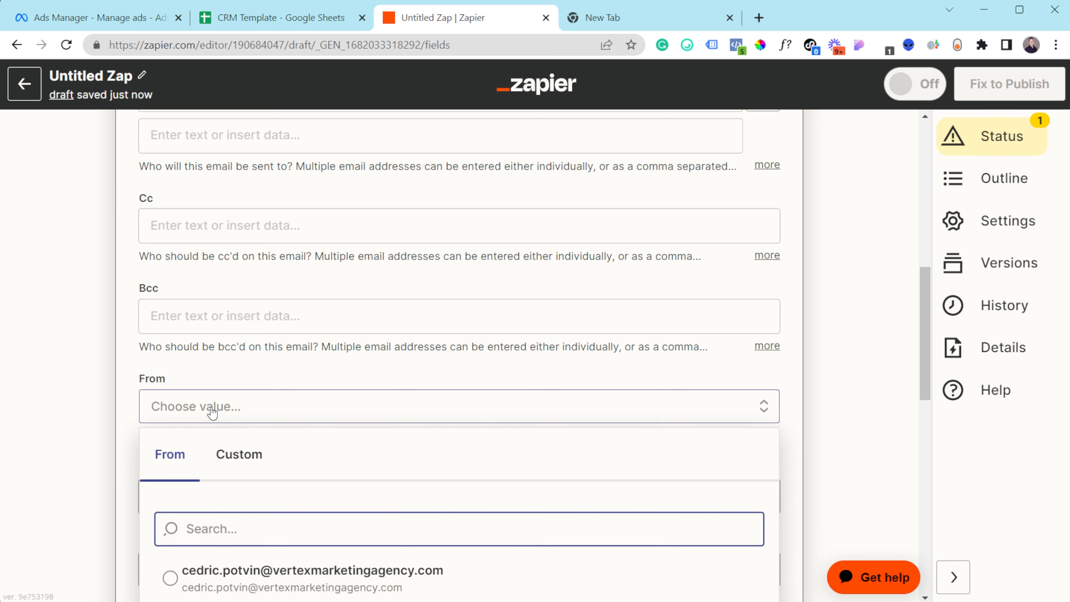
{"action": "left_click", "coordinate": [211, 409]}
{"action": "left_click", "coordinate": [294, 411]}
{"action": "left_click", "coordinate": [60, 399]}
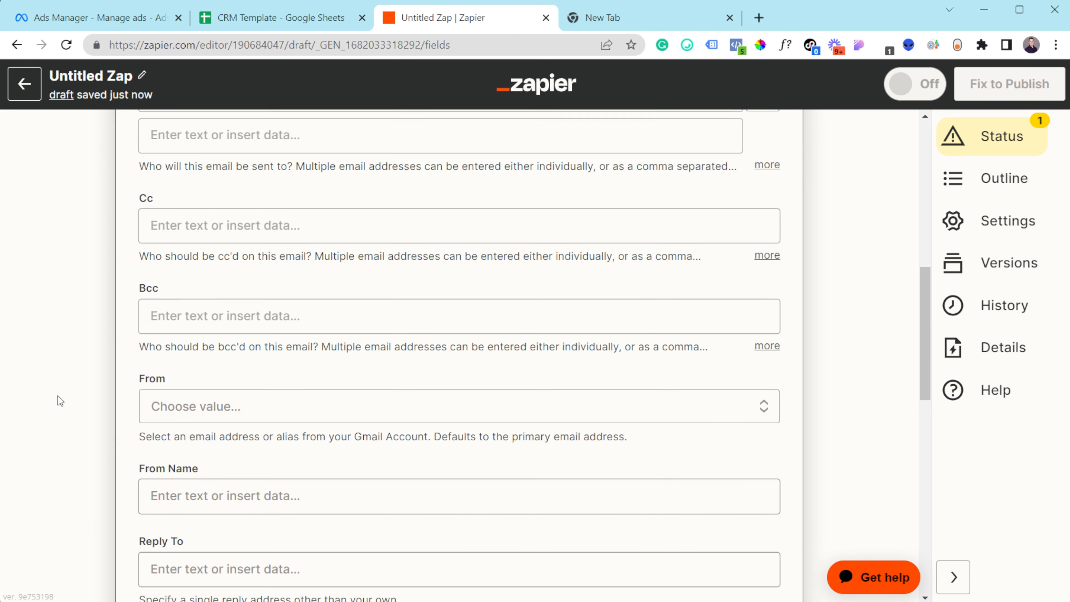
{"action": "scroll", "coordinate": [185, 358], "scroll_direction": "down", "scroll_amount": 6}
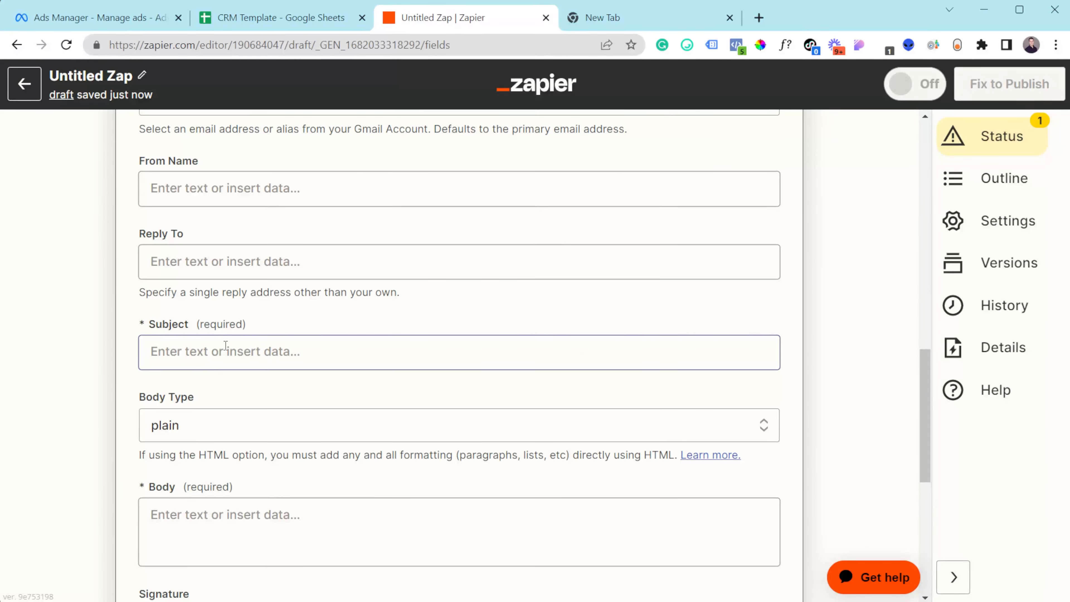
- Set the email subject to 'Facebook New Lead'
{"action": "type", "text": "Faceb"}
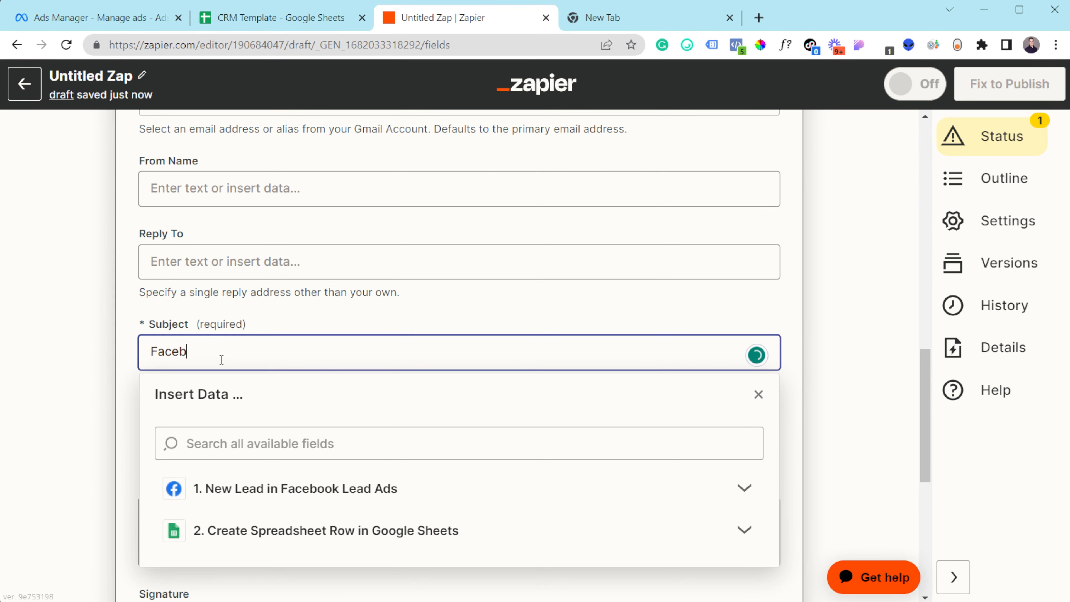
{"action": "type", "text": "ook New Lead"}
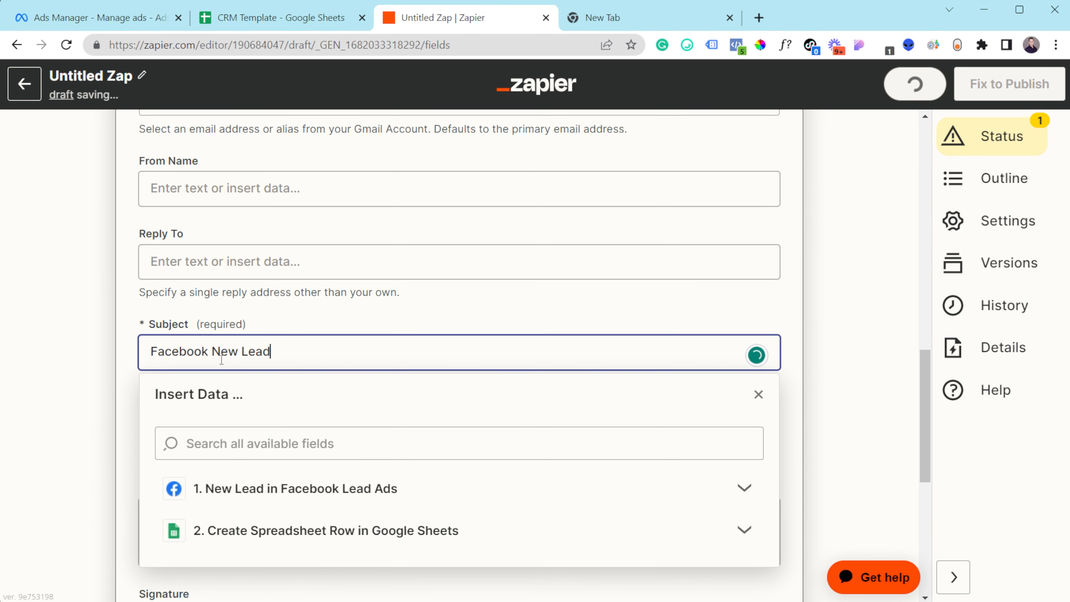
{"action": "left_click", "coordinate": [47, 403]}
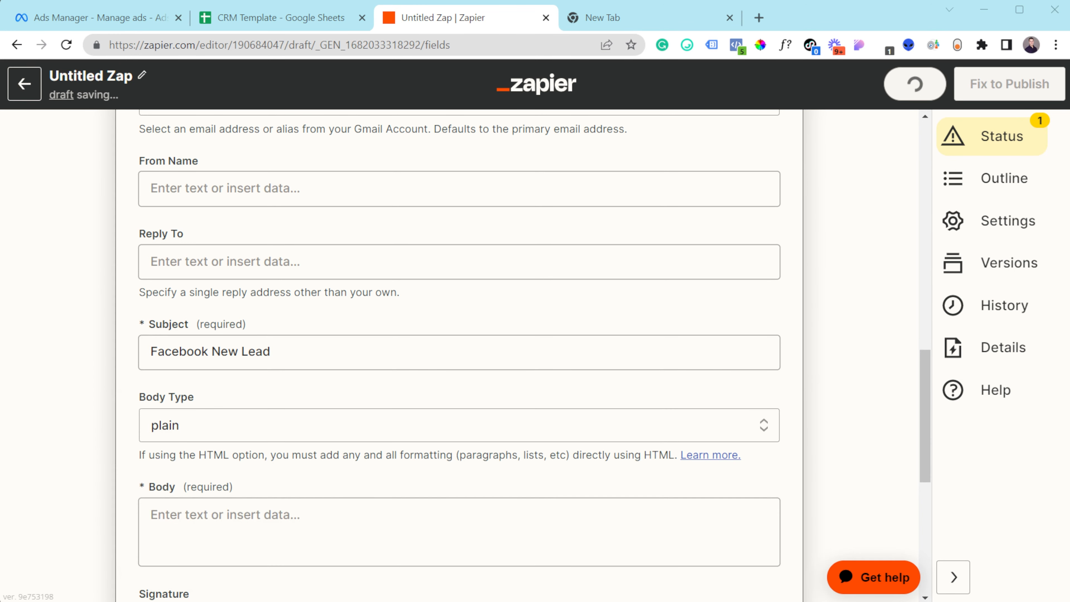
{"action": "scroll", "coordinate": [47, 403], "scroll_direction": "down", "scroll_amount": 3}
- Start the body with 'New Lead' and a 'First name:' line mapped to the sheet's First Name
{"action": "left_click", "coordinate": [296, 367]}
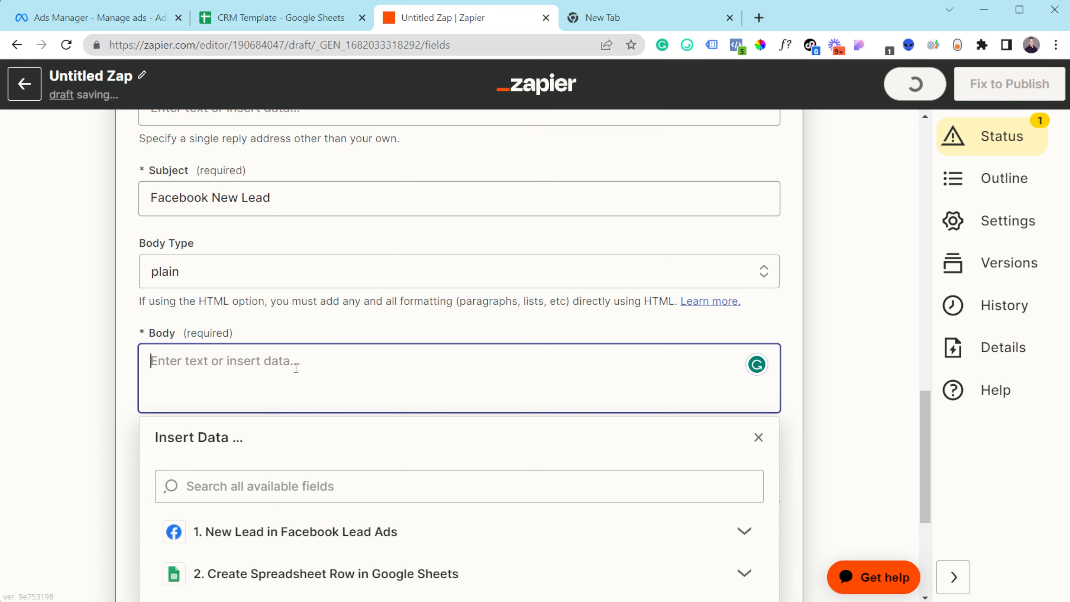
{"action": "type", "text": "New Lead"}
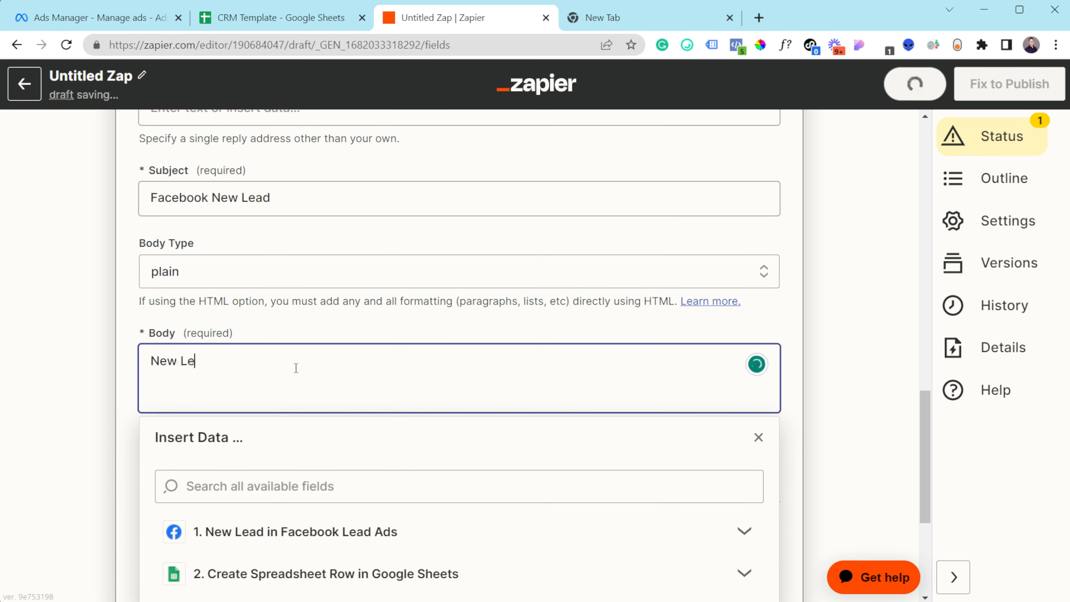
{"action": "key", "text": "Return"}
{"action": "key", "text": "Return"}
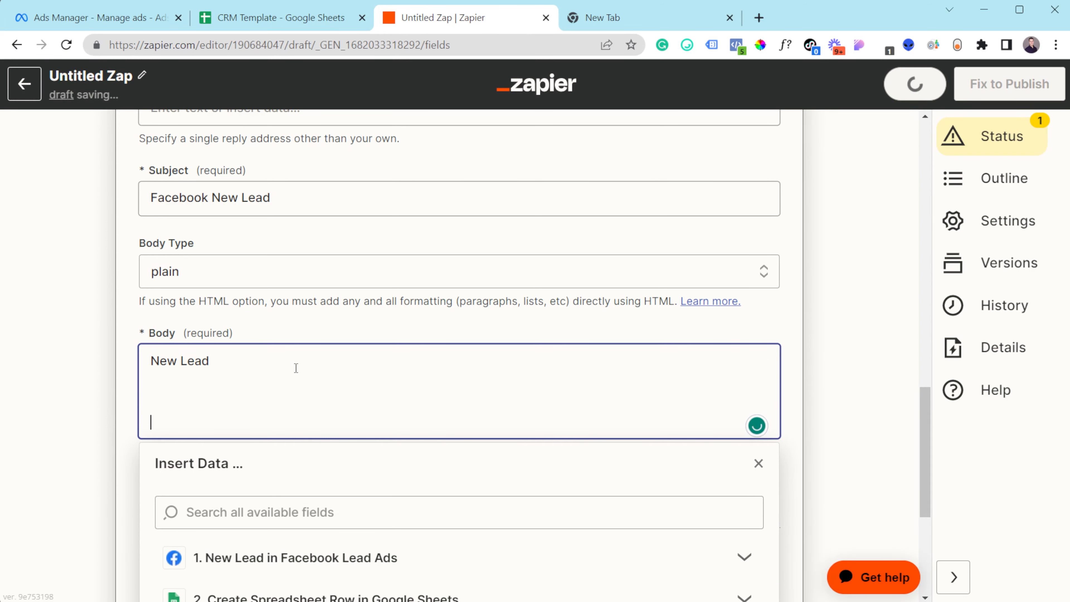
{"action": "key", "text": "BackSpace"}
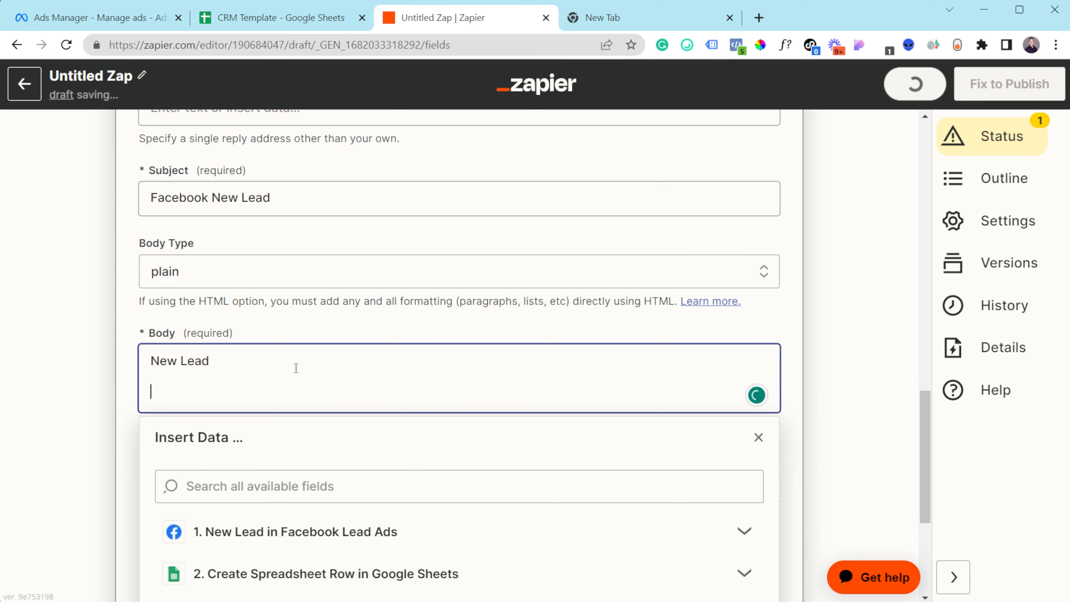
{"action": "type", "text": "First name:"}
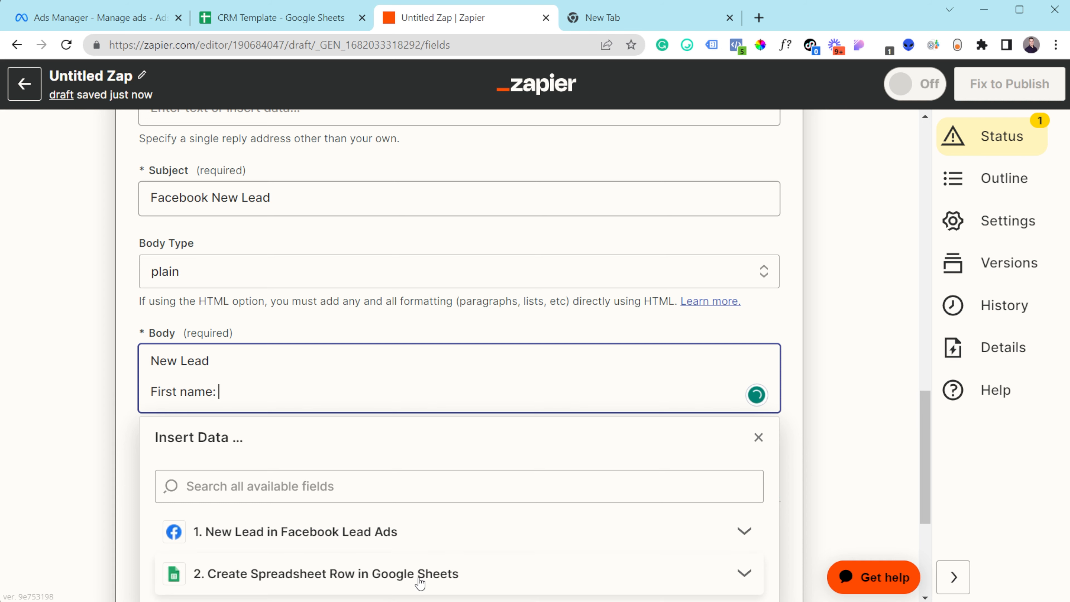
{"action": "left_click", "coordinate": [329, 574]}
{"action": "scroll", "coordinate": [312, 506], "scroll_direction": "down", "scroll_amount": 3}
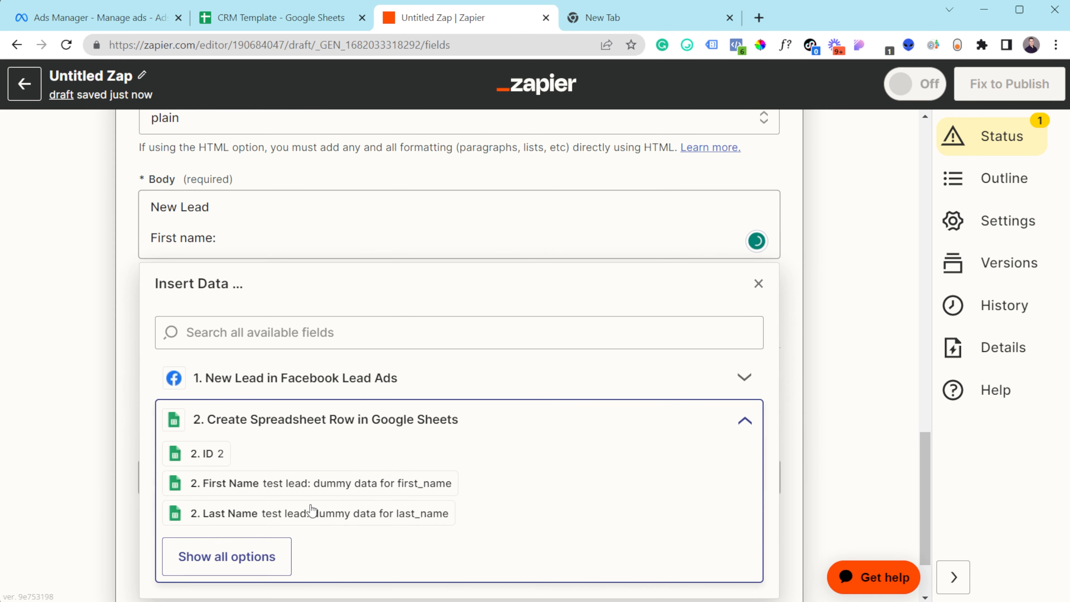
{"action": "left_click", "coordinate": [262, 483]}
- Add body lines for Last name and Email mapped from the sheet row, plus a trailing blank line
{"action": "key", "text": "Return"}
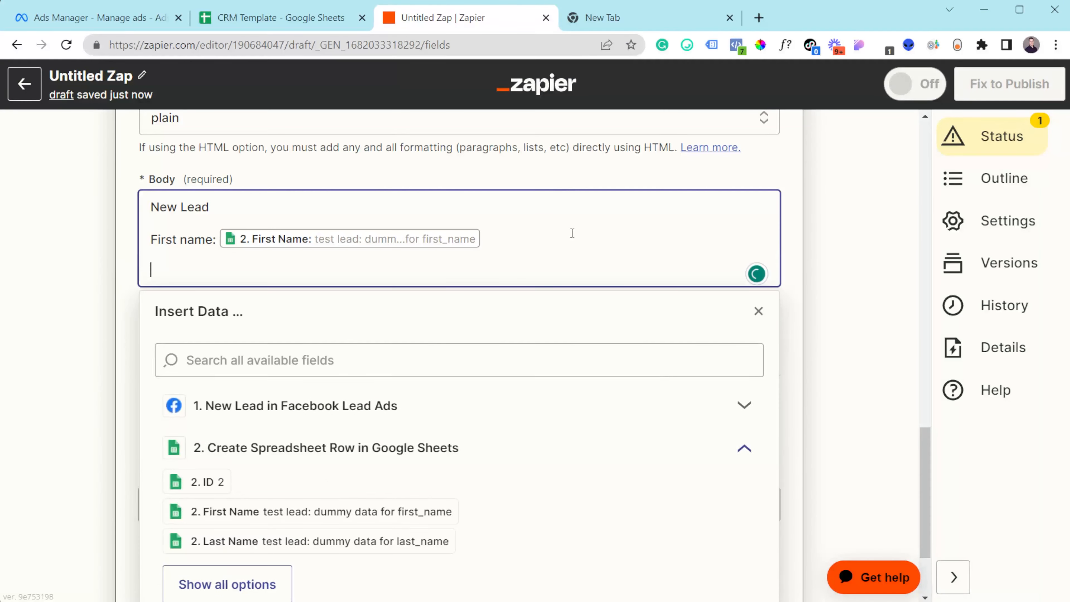
{"action": "type", "text": "Last name:"}
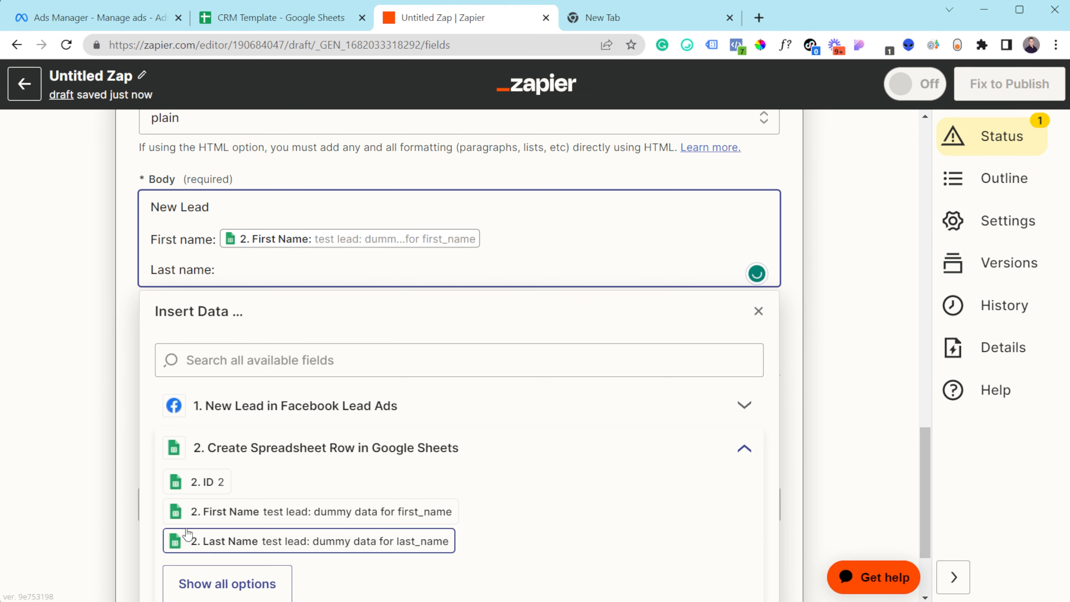
{"action": "left_click", "coordinate": [179, 544]}
{"action": "key", "text": "Return"}
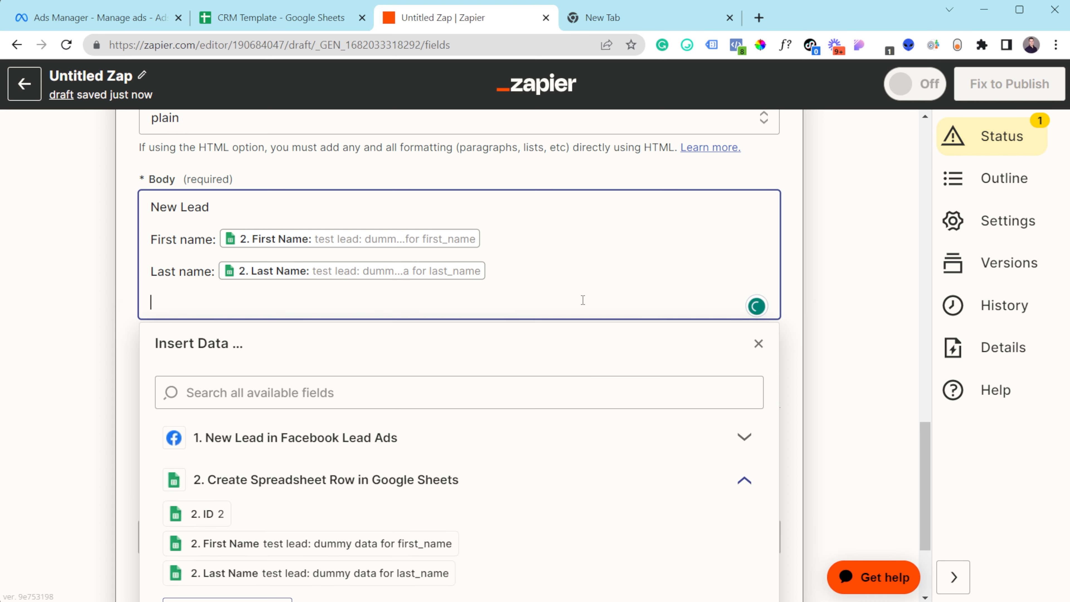
{"action": "type", "text": "Email:"}
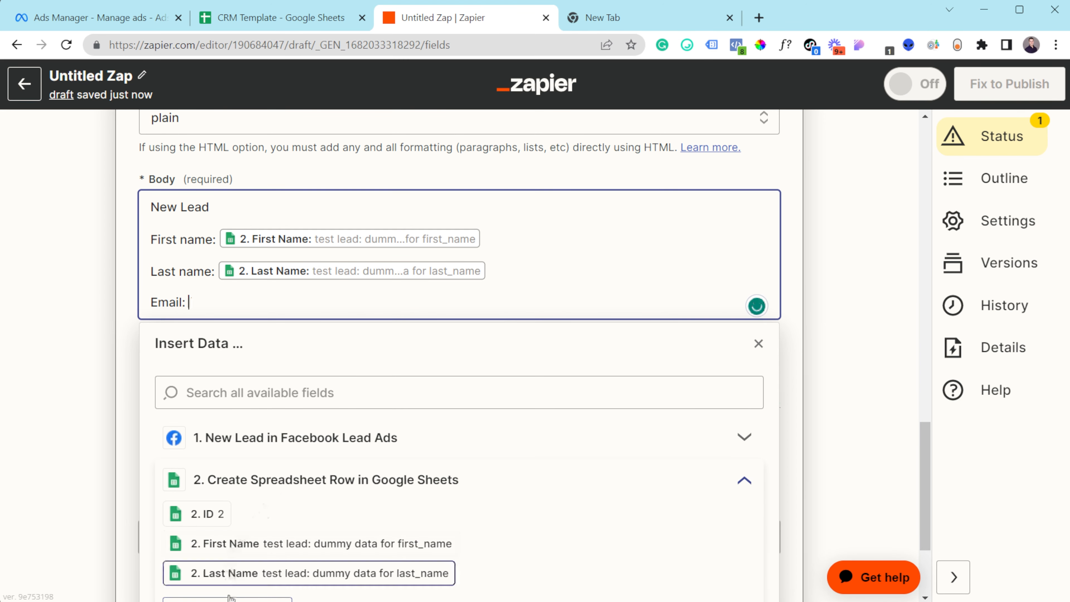
{"action": "scroll", "coordinate": [255, 556], "scroll_direction": "down", "scroll_amount": 3}
{"action": "left_click", "coordinate": [239, 453]}
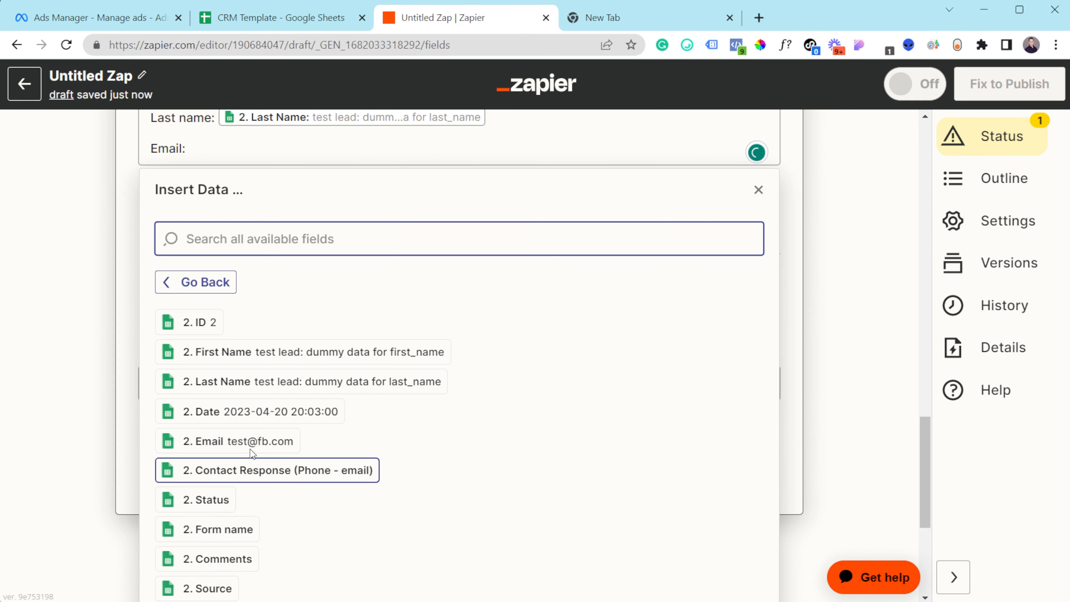
{"action": "left_click", "coordinate": [252, 442]}
{"action": "key", "text": "Escape"}
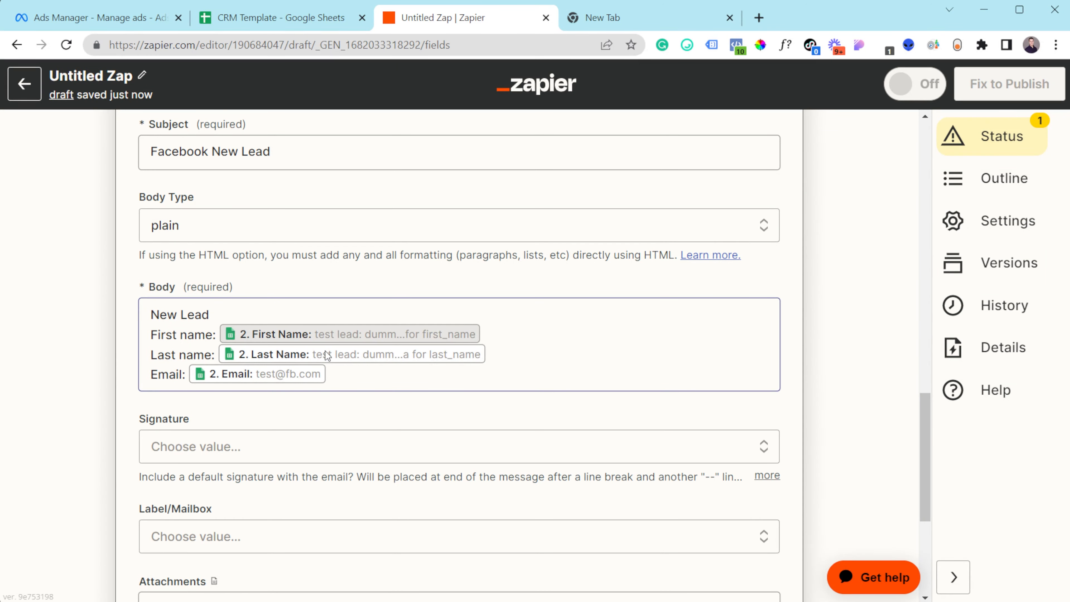
{"action": "left_click", "coordinate": [454, 373]}
{"action": "key", "text": "Return"}
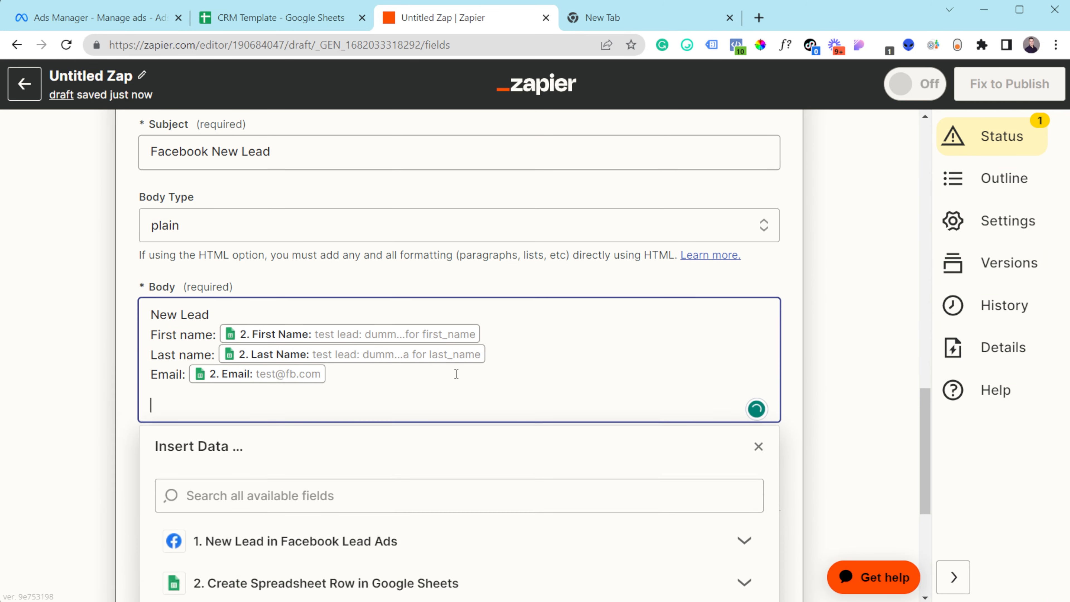
{"action": "left_click", "coordinate": [270, 16]}
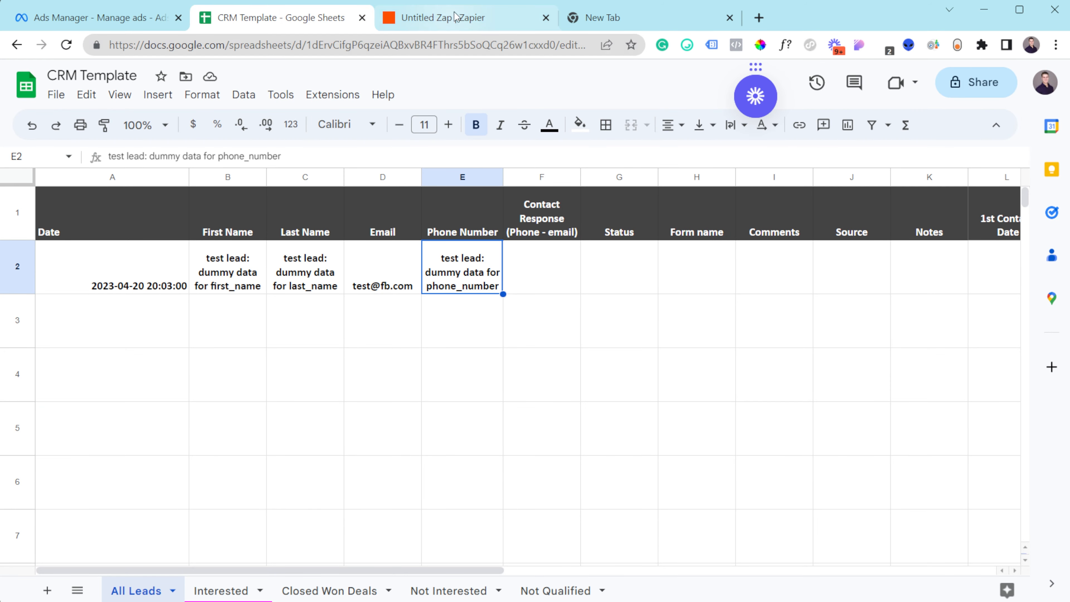
{"action": "left_click", "coordinate": [448, 5]}
{"action": "left_click", "coordinate": [178, 402]}
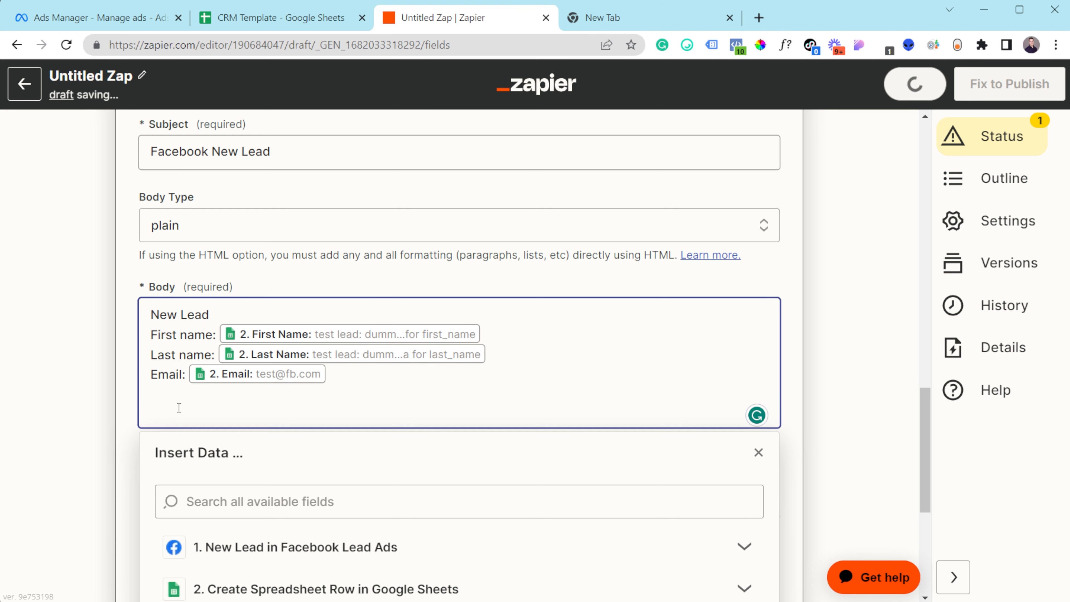
- Close the Insert Data panel and look over the finished email body
{"action": "left_click", "coordinate": [843, 305]}
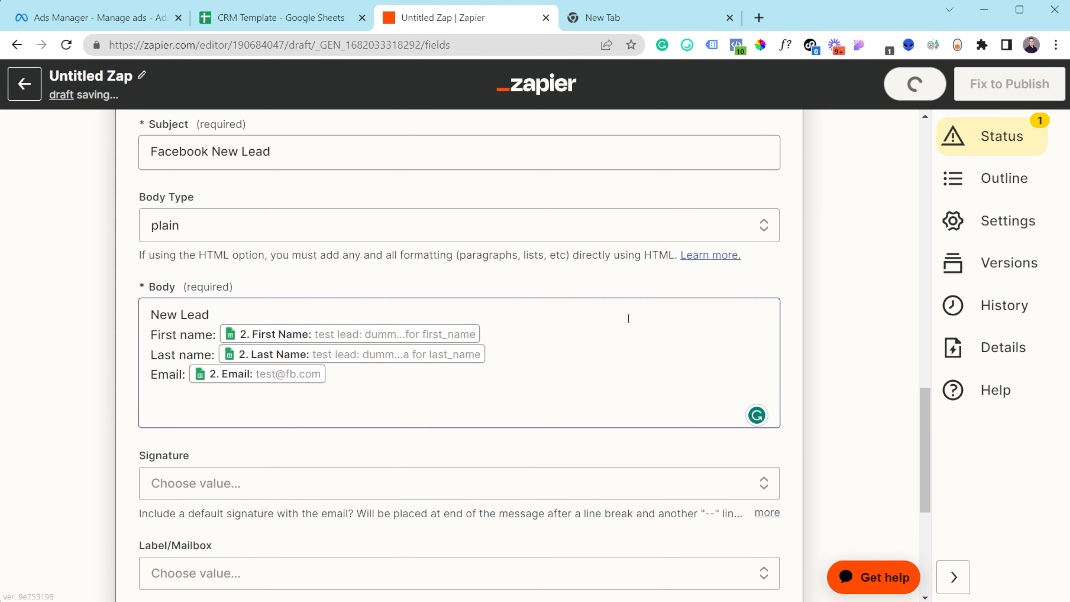
{"action": "scroll", "coordinate": [554, 393], "scroll_direction": "down", "scroll_amount": 5}
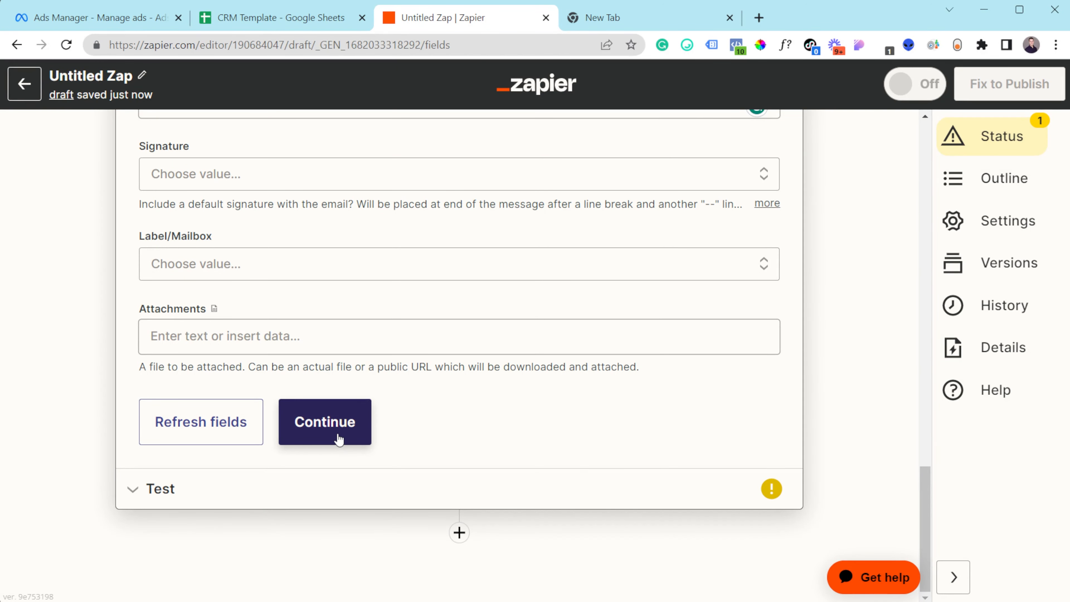
{"action": "scroll", "coordinate": [455, 276], "scroll_direction": "up", "scroll_amount": 3}
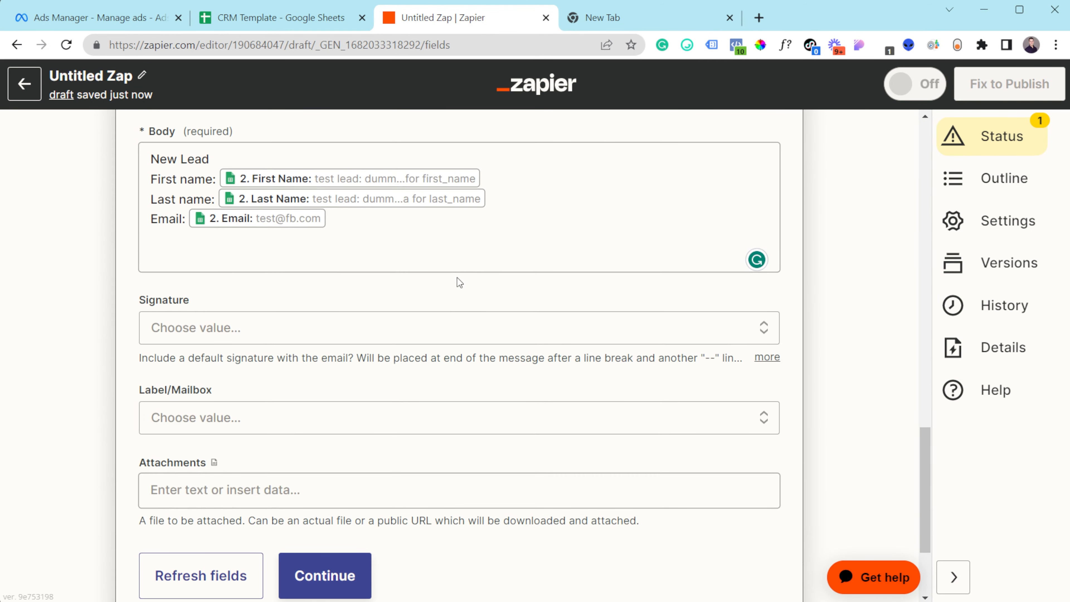